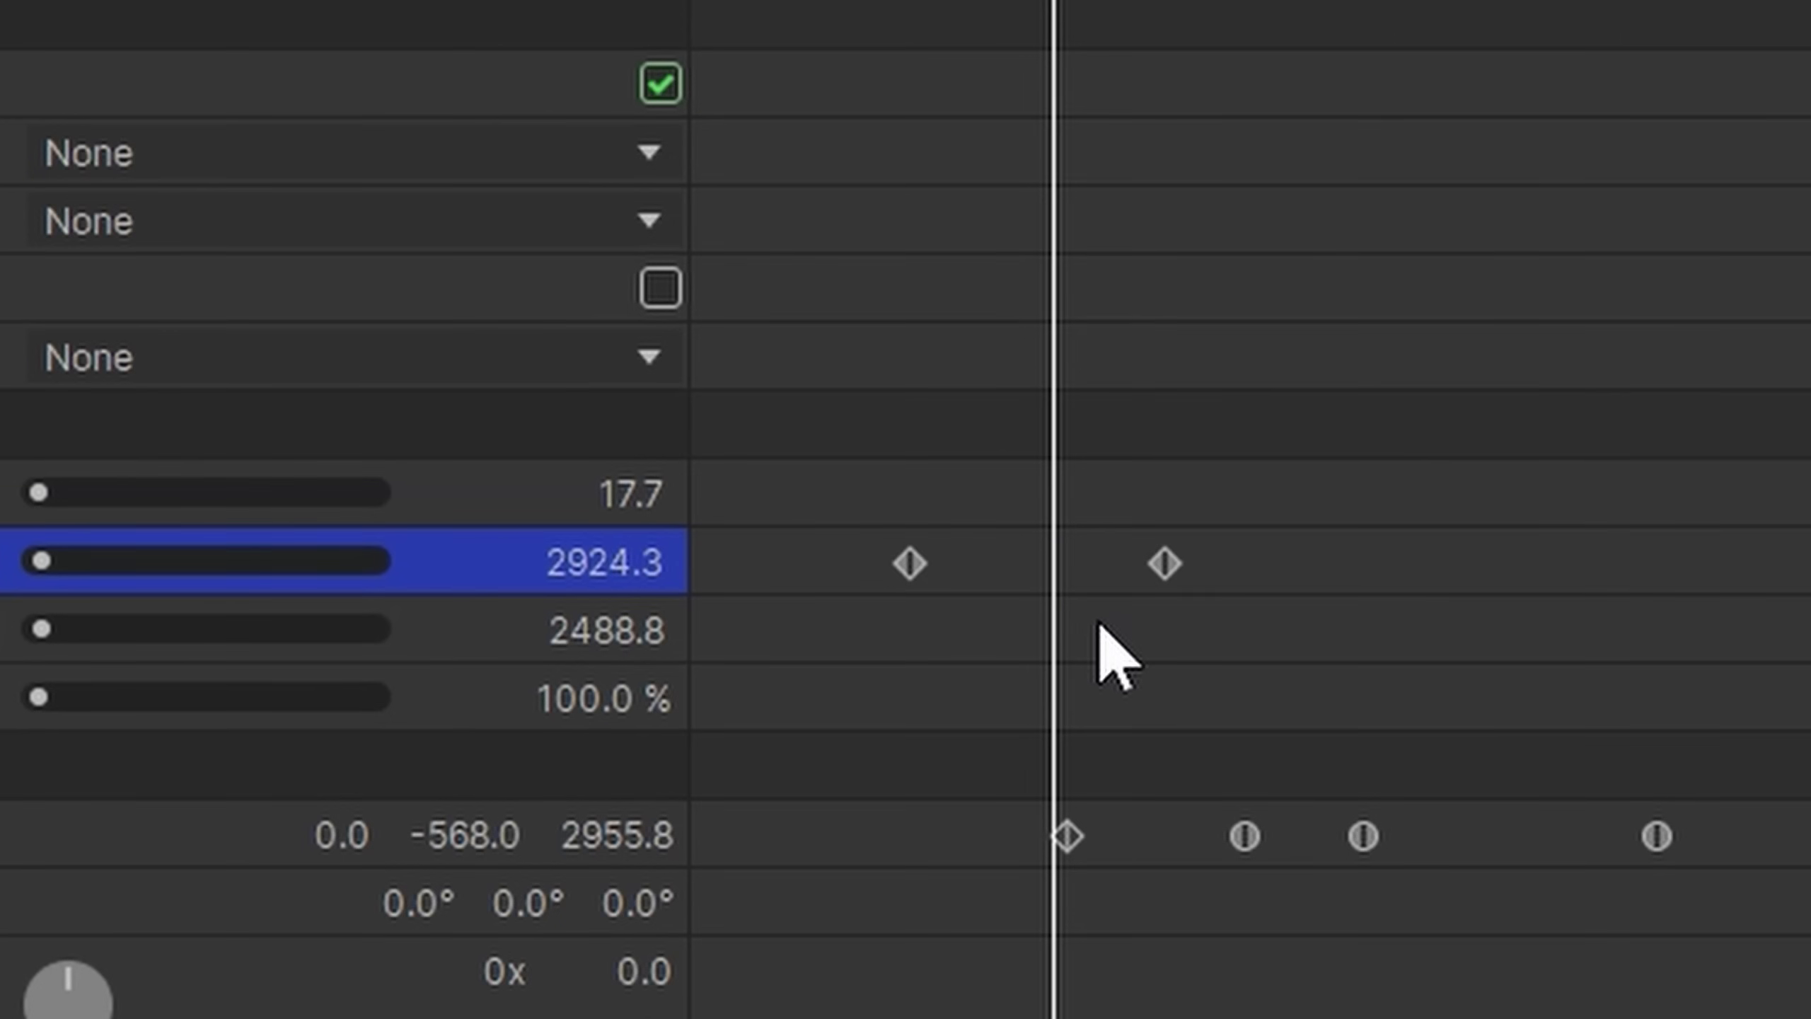
Move the highlighted property's second keyframe further along the timeline, and select the Blur effect's Radius to show its value graph
drag(1165, 564, 1326, 564)
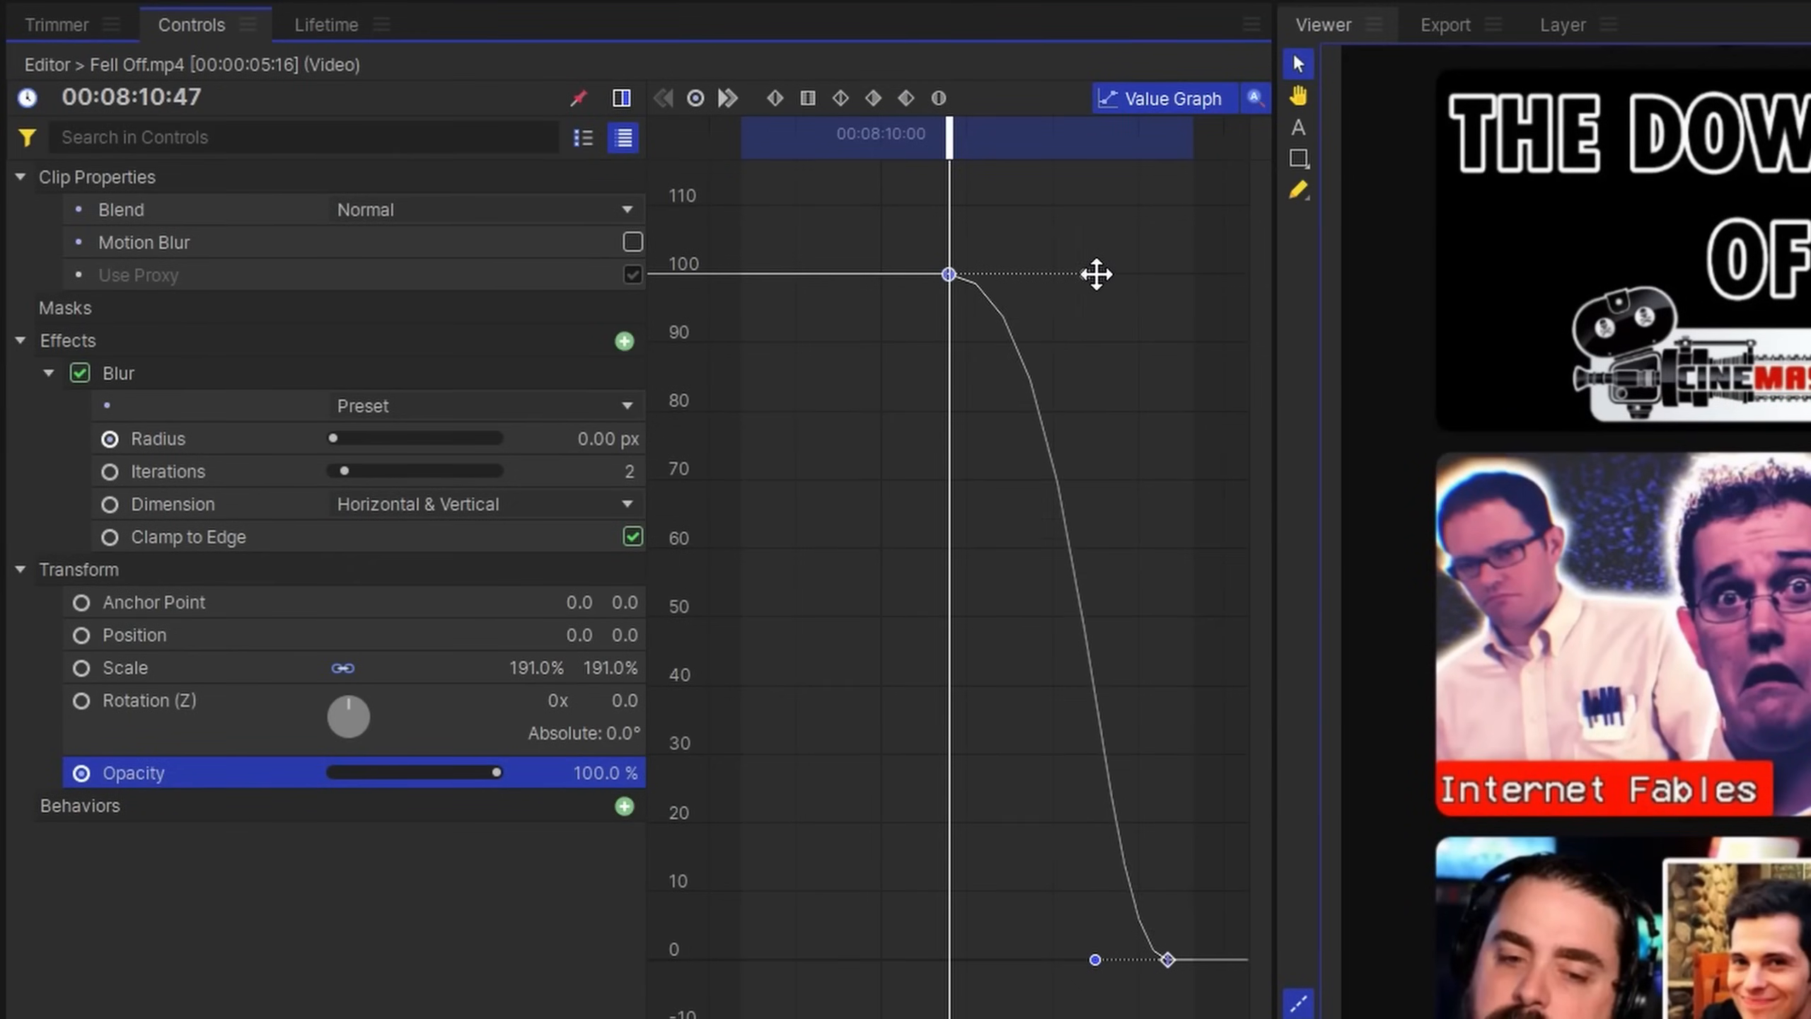
click(147, 442)
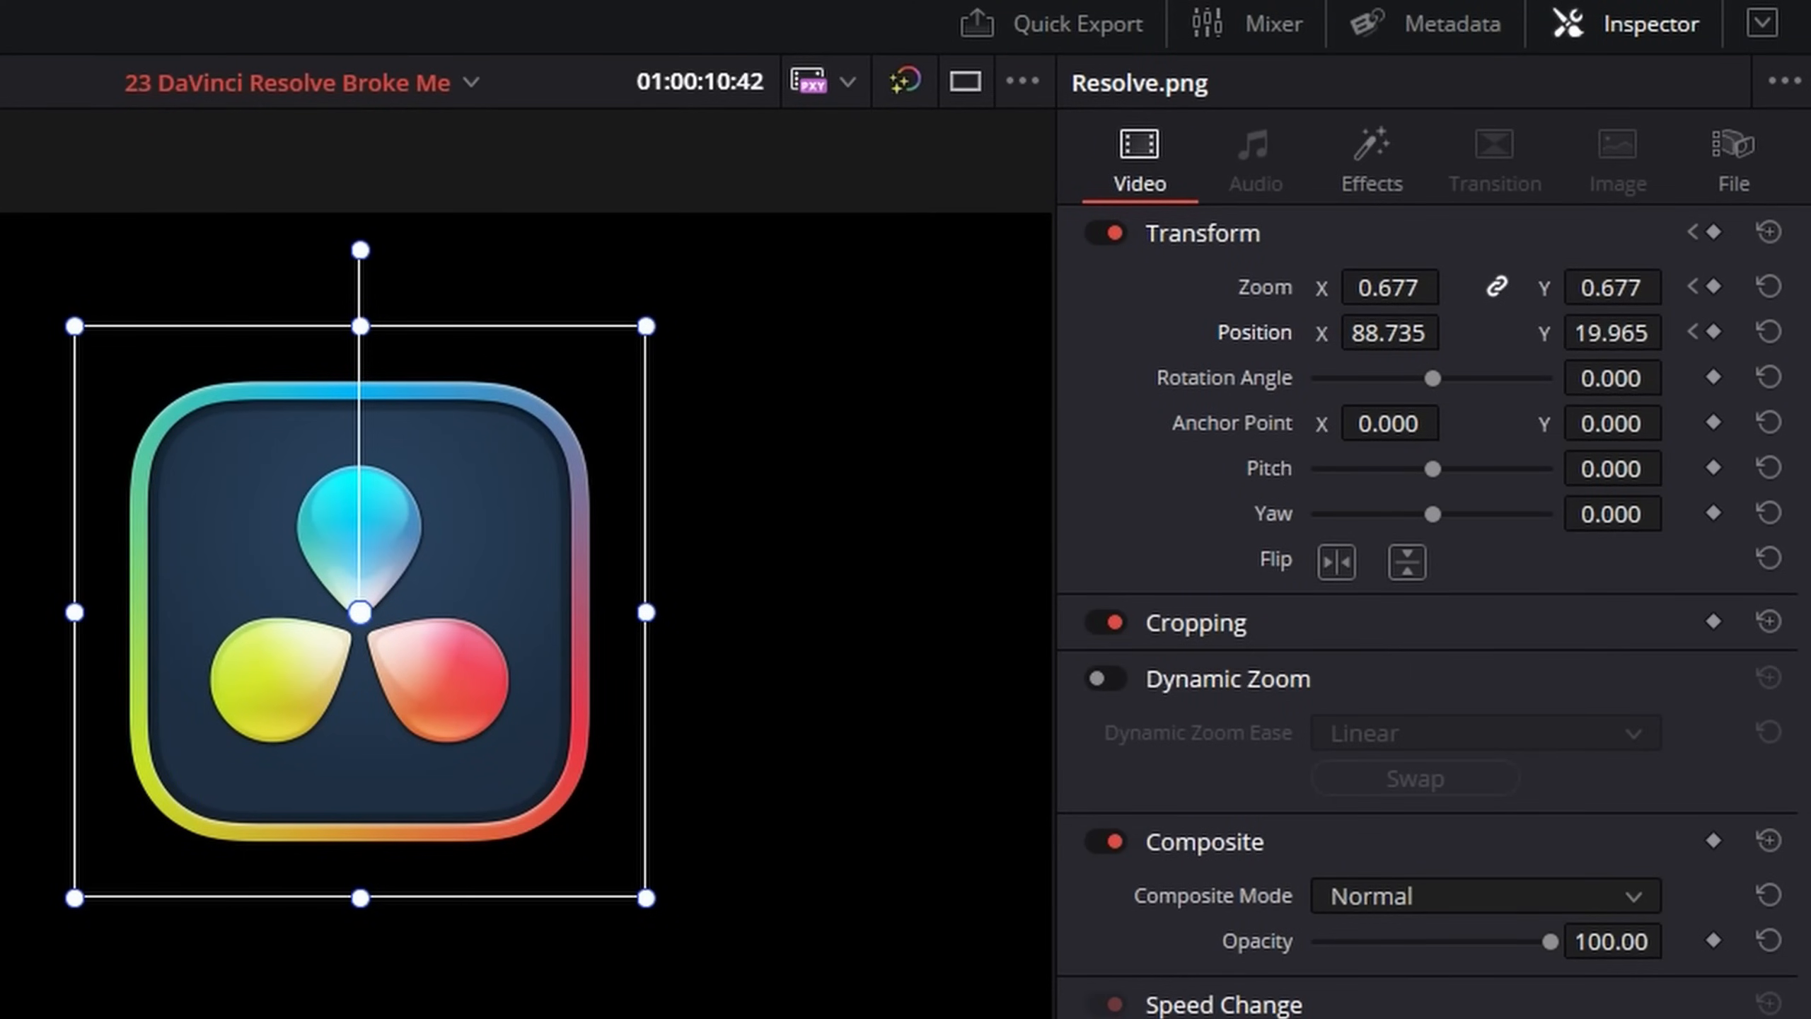
Set the Resolve.png clip's zoom to 0.597 and both its X and Y position to 0
drag(1389, 288, 1349, 287)
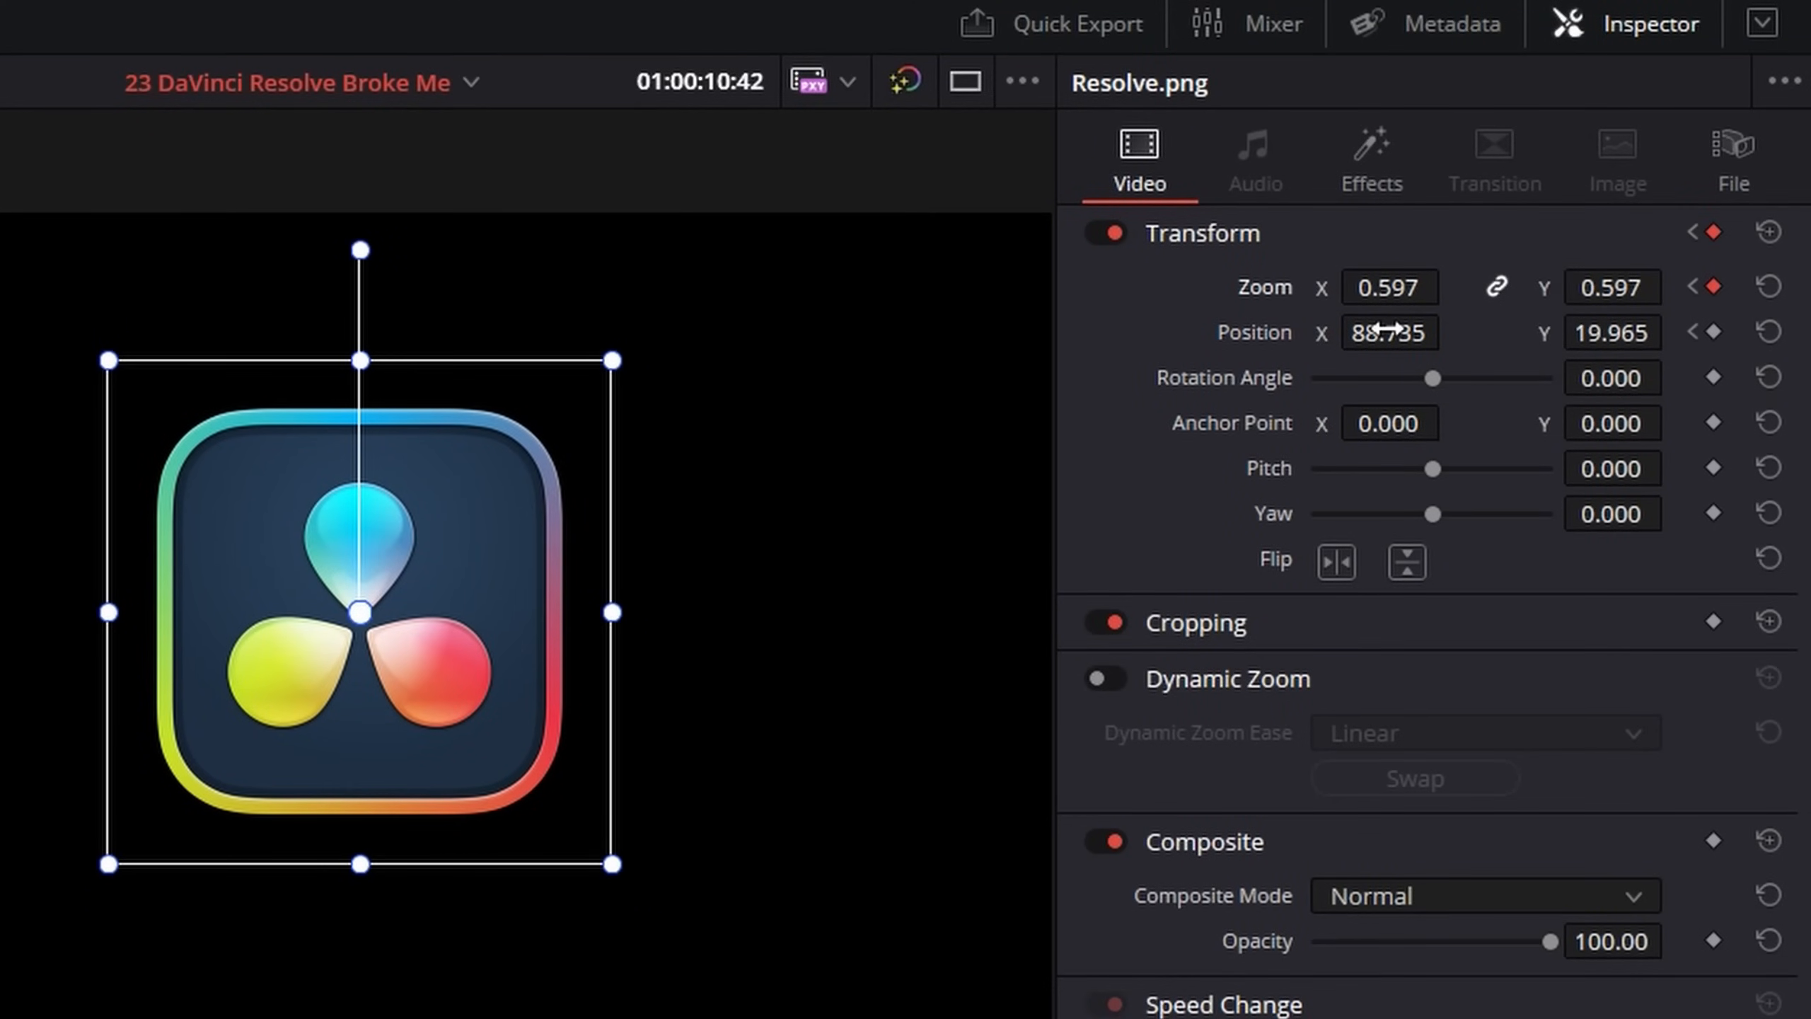
double_click(1383, 331)
text(0)
key(Return)
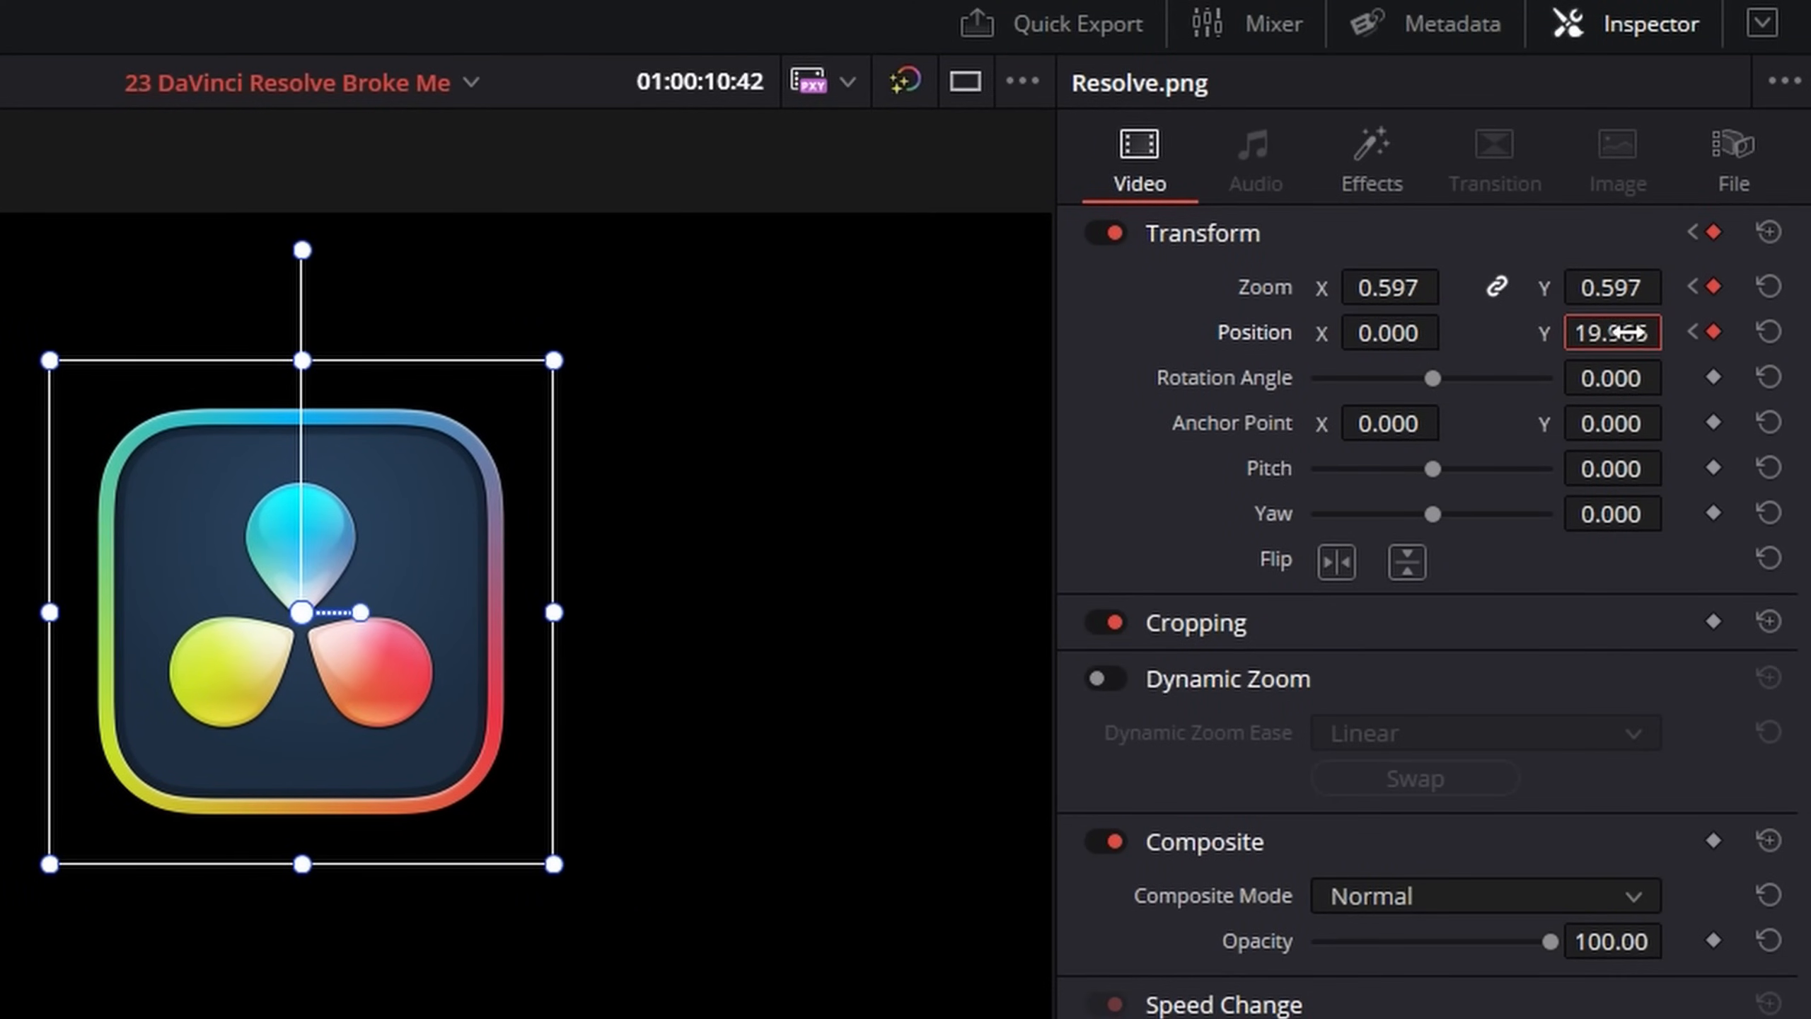
double_click(1626, 332)
text(0)
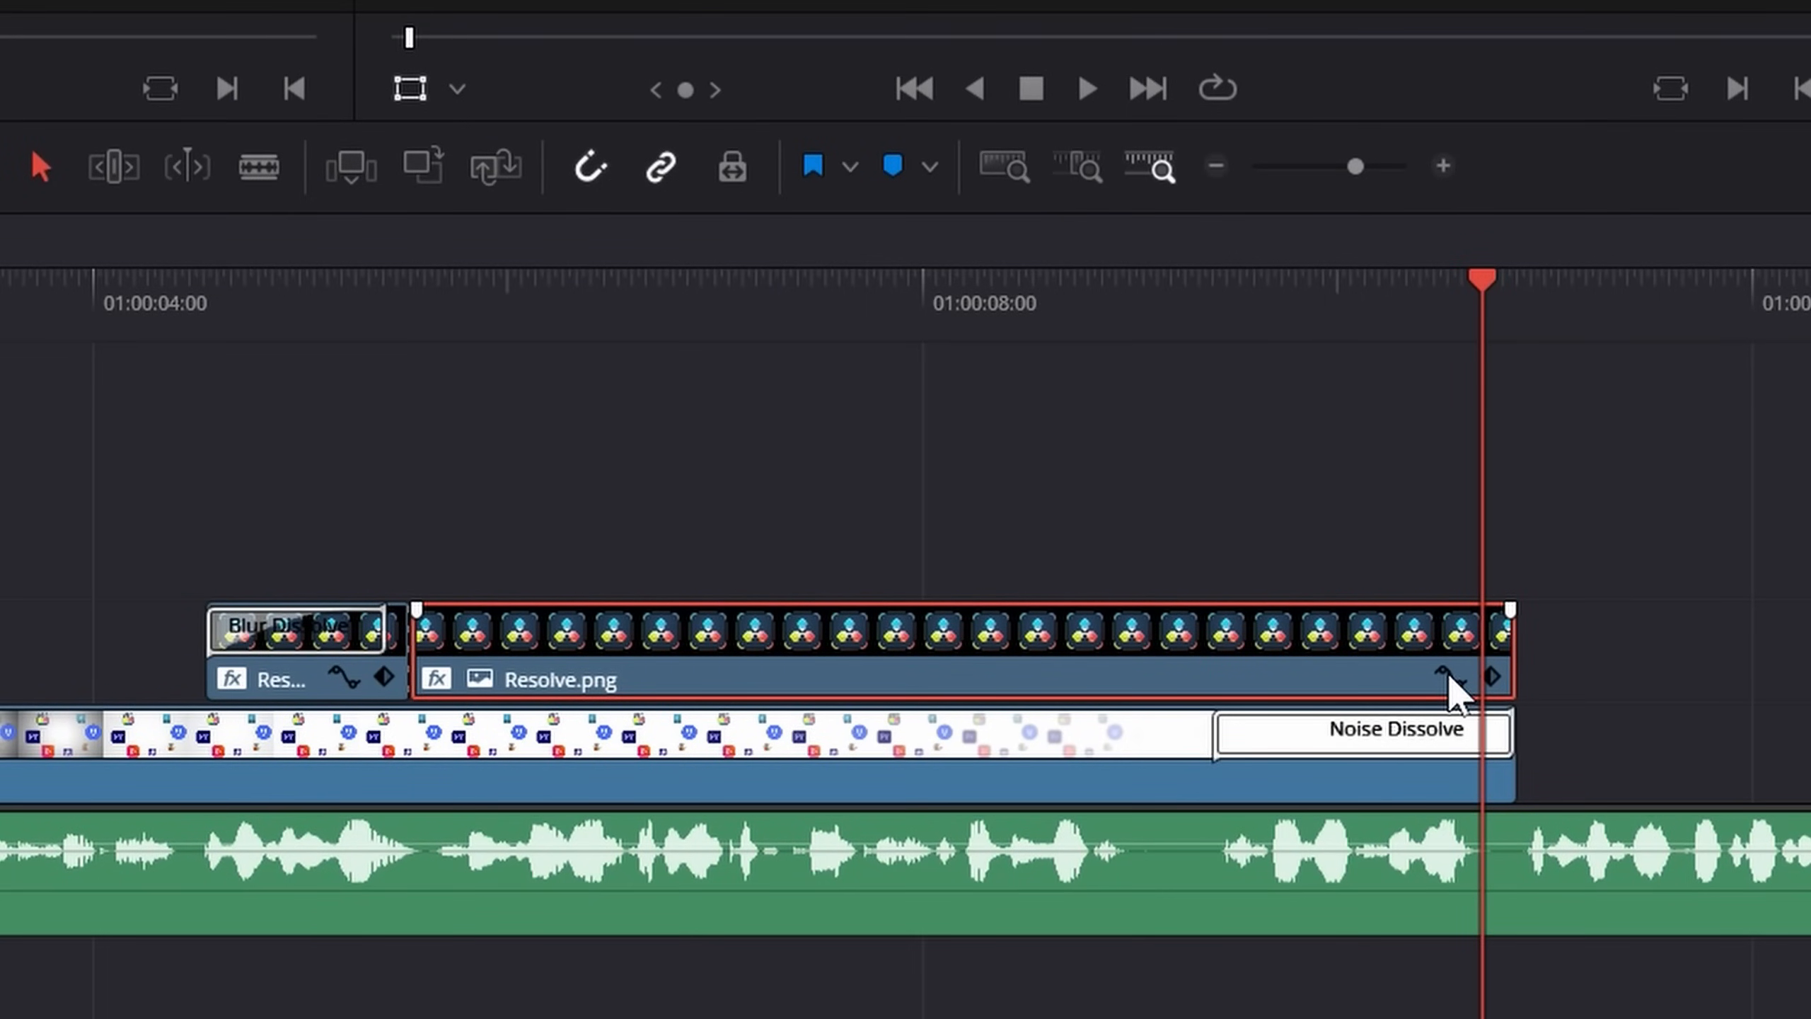
Display Resolve.png's keyframe curves beneath the clip and select the start and end keyframes of the zoom curve
click(1448, 676)
click(431, 473)
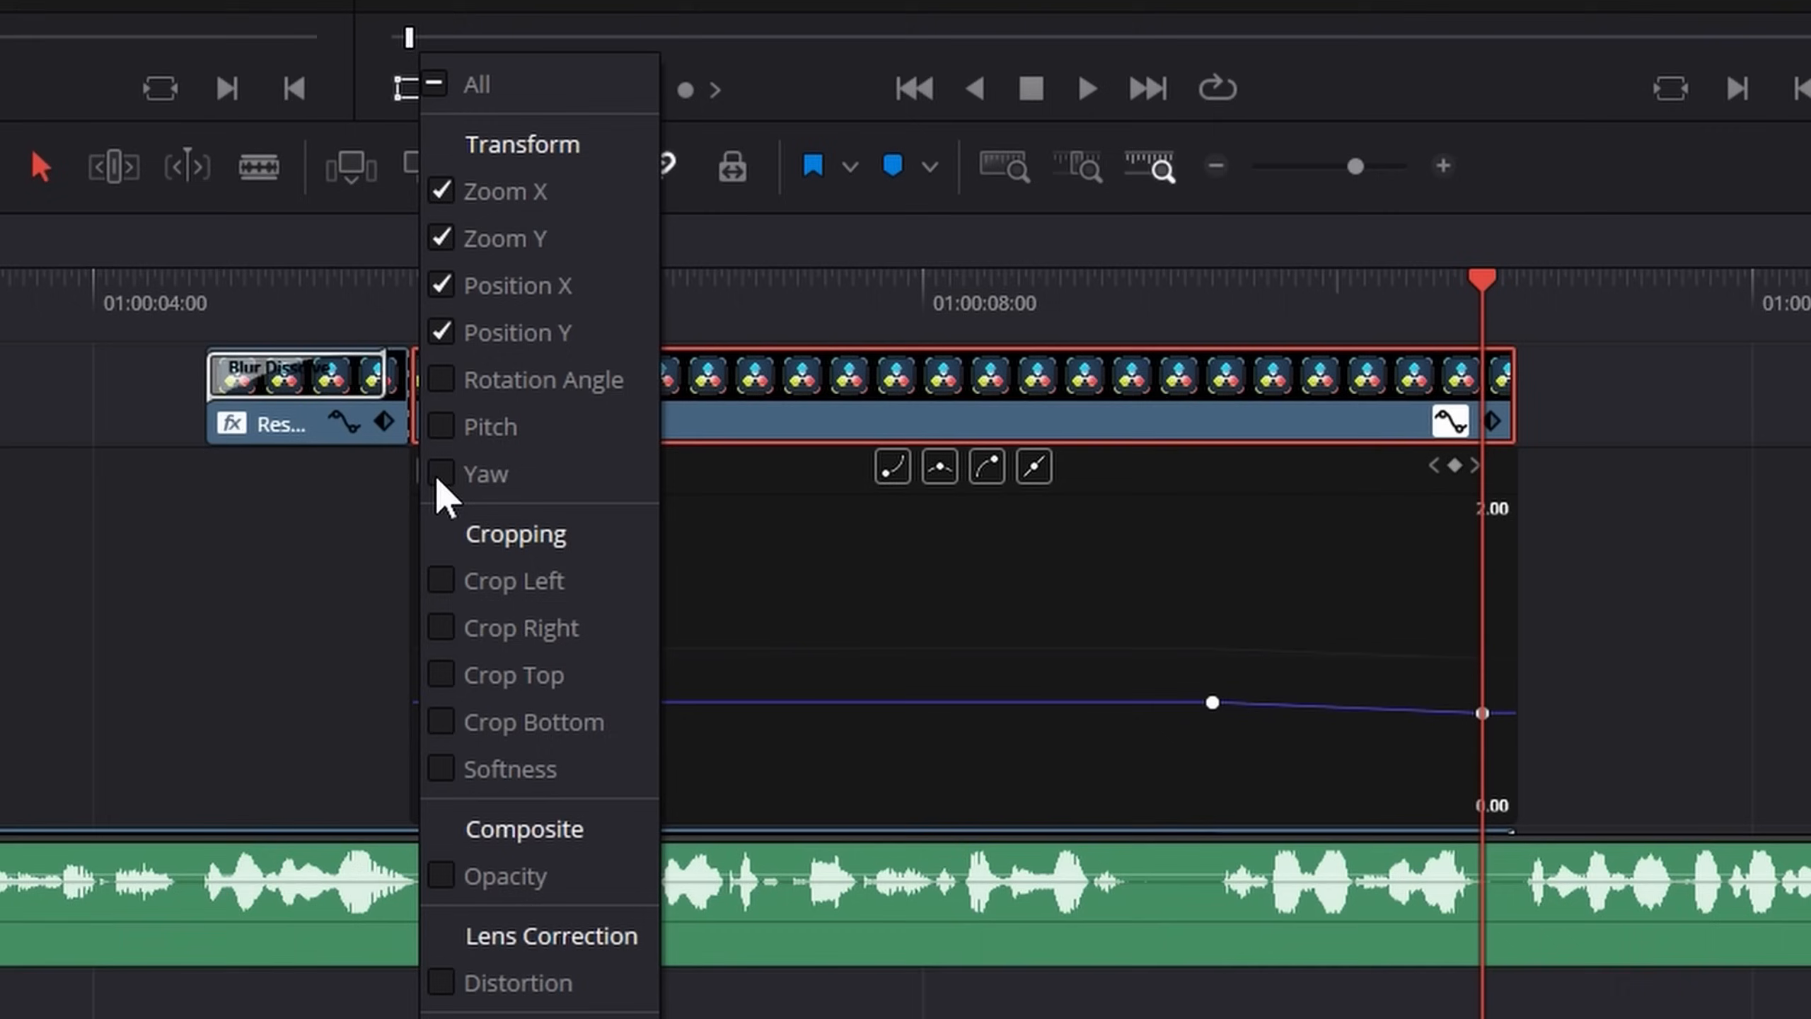
click(1266, 1010)
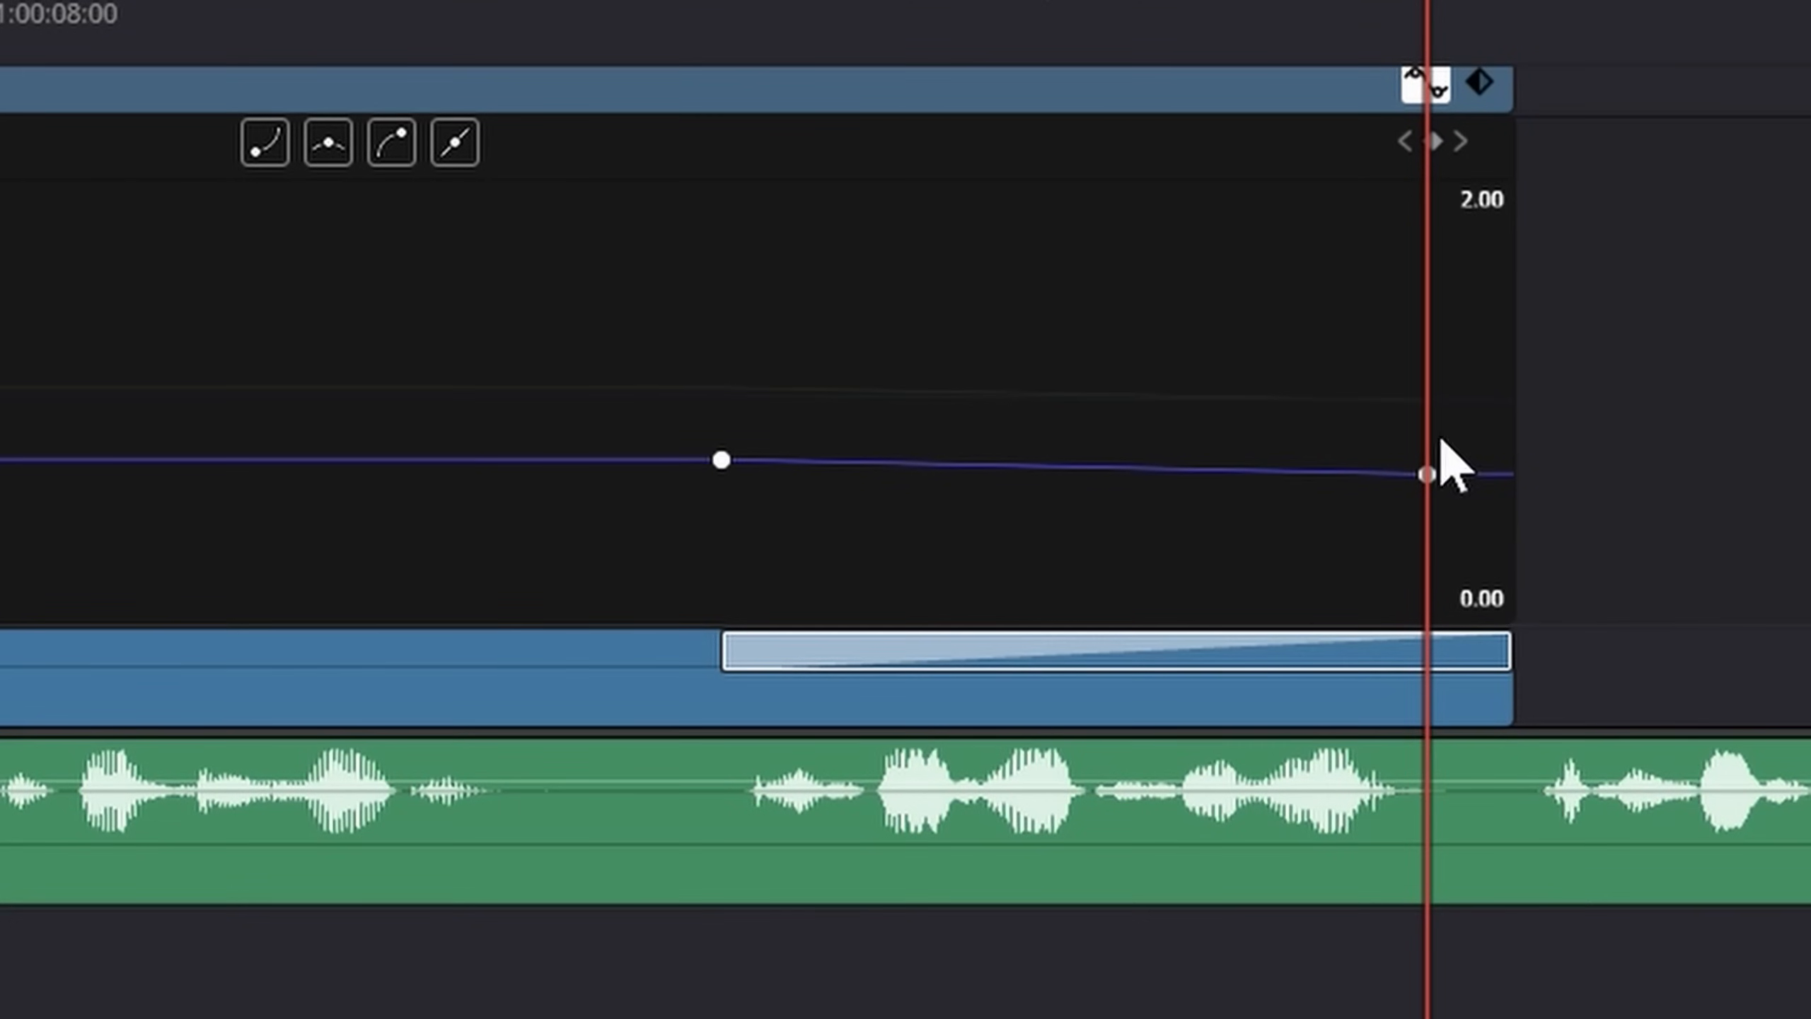
drag(1629, 371, 671, 528)
click(723, 460)
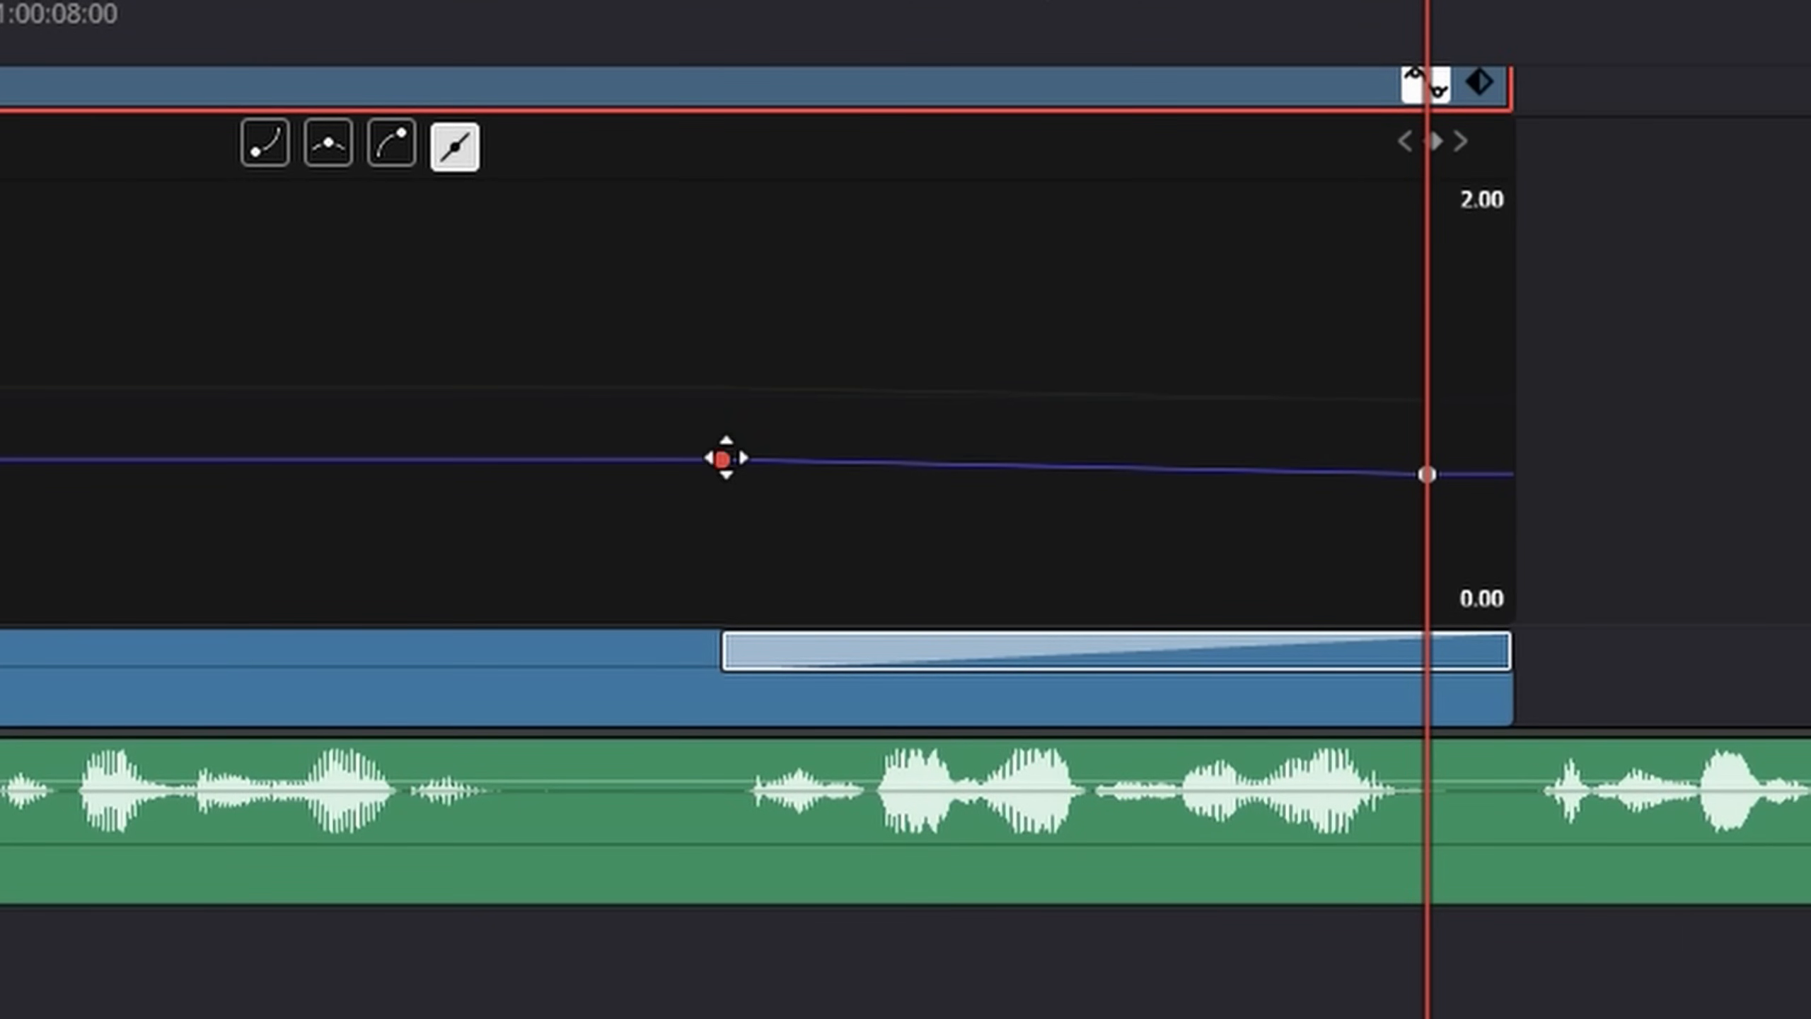
shift+click(1428, 475)
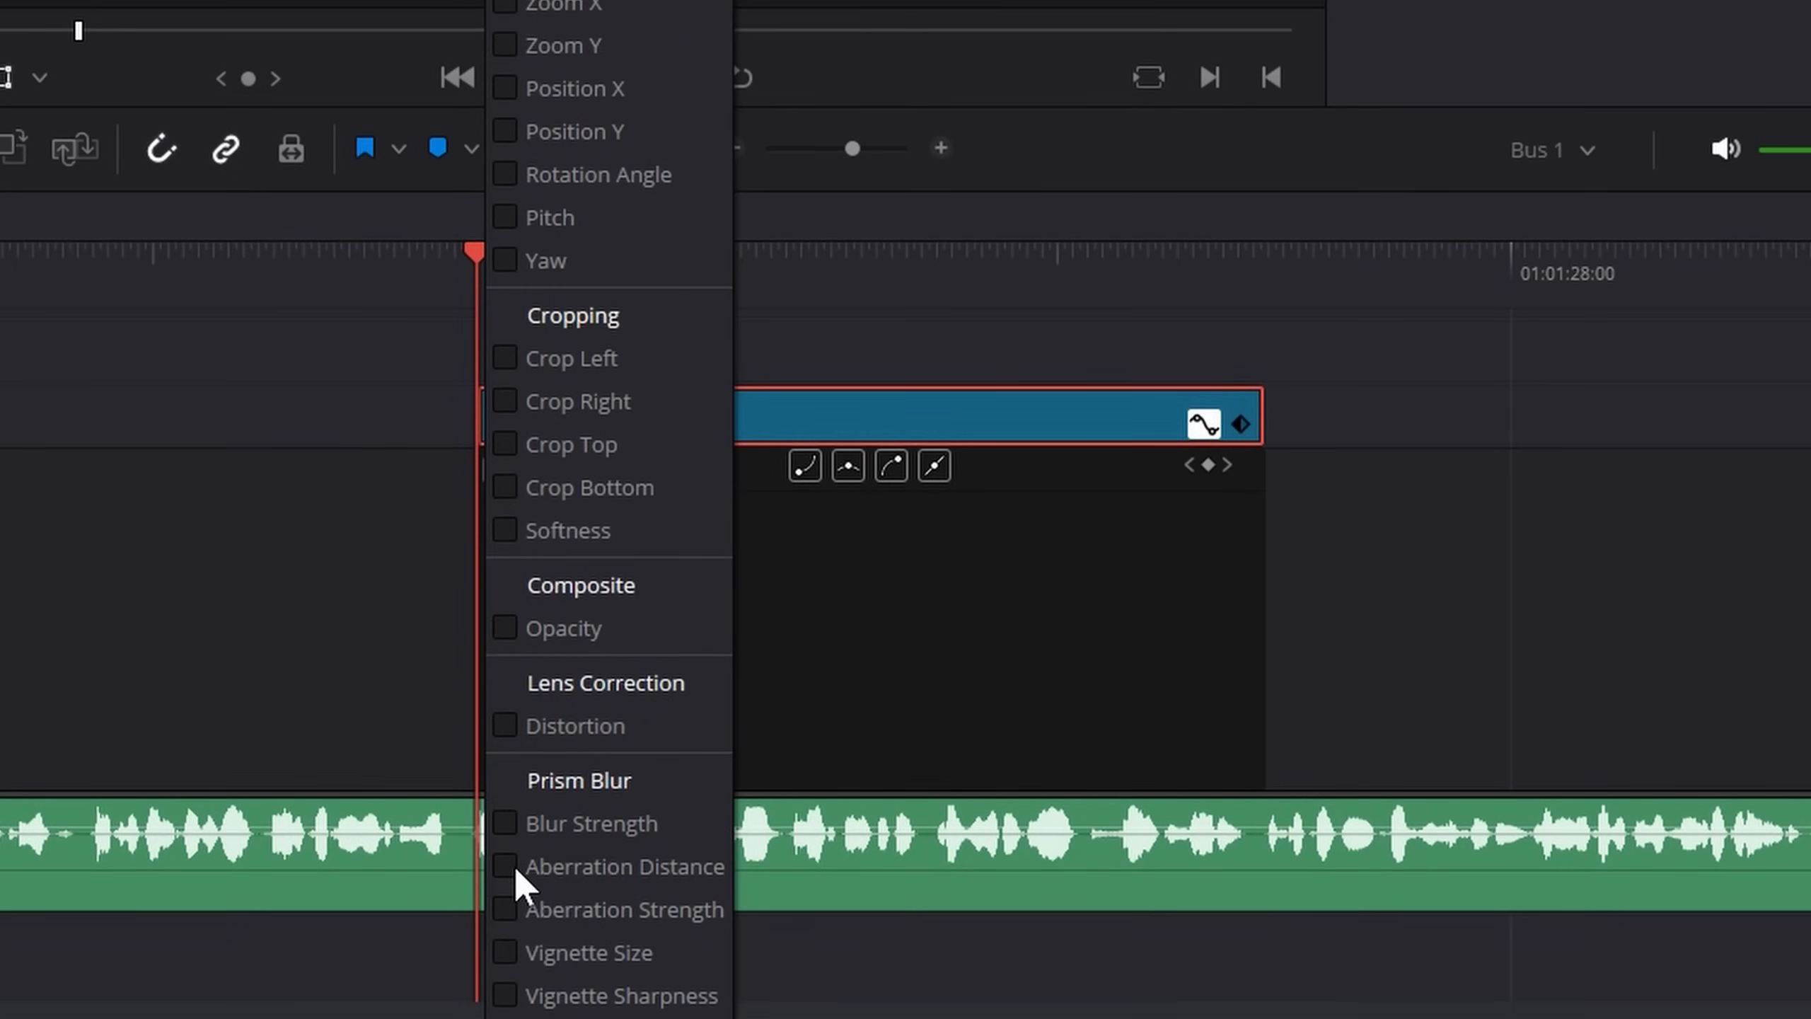
Show the adjustment clip's Prism Blur Aberration Distance curve and select its first keyframe
click(506, 865)
click(1598, 545)
drag(619, 647, 427, 795)
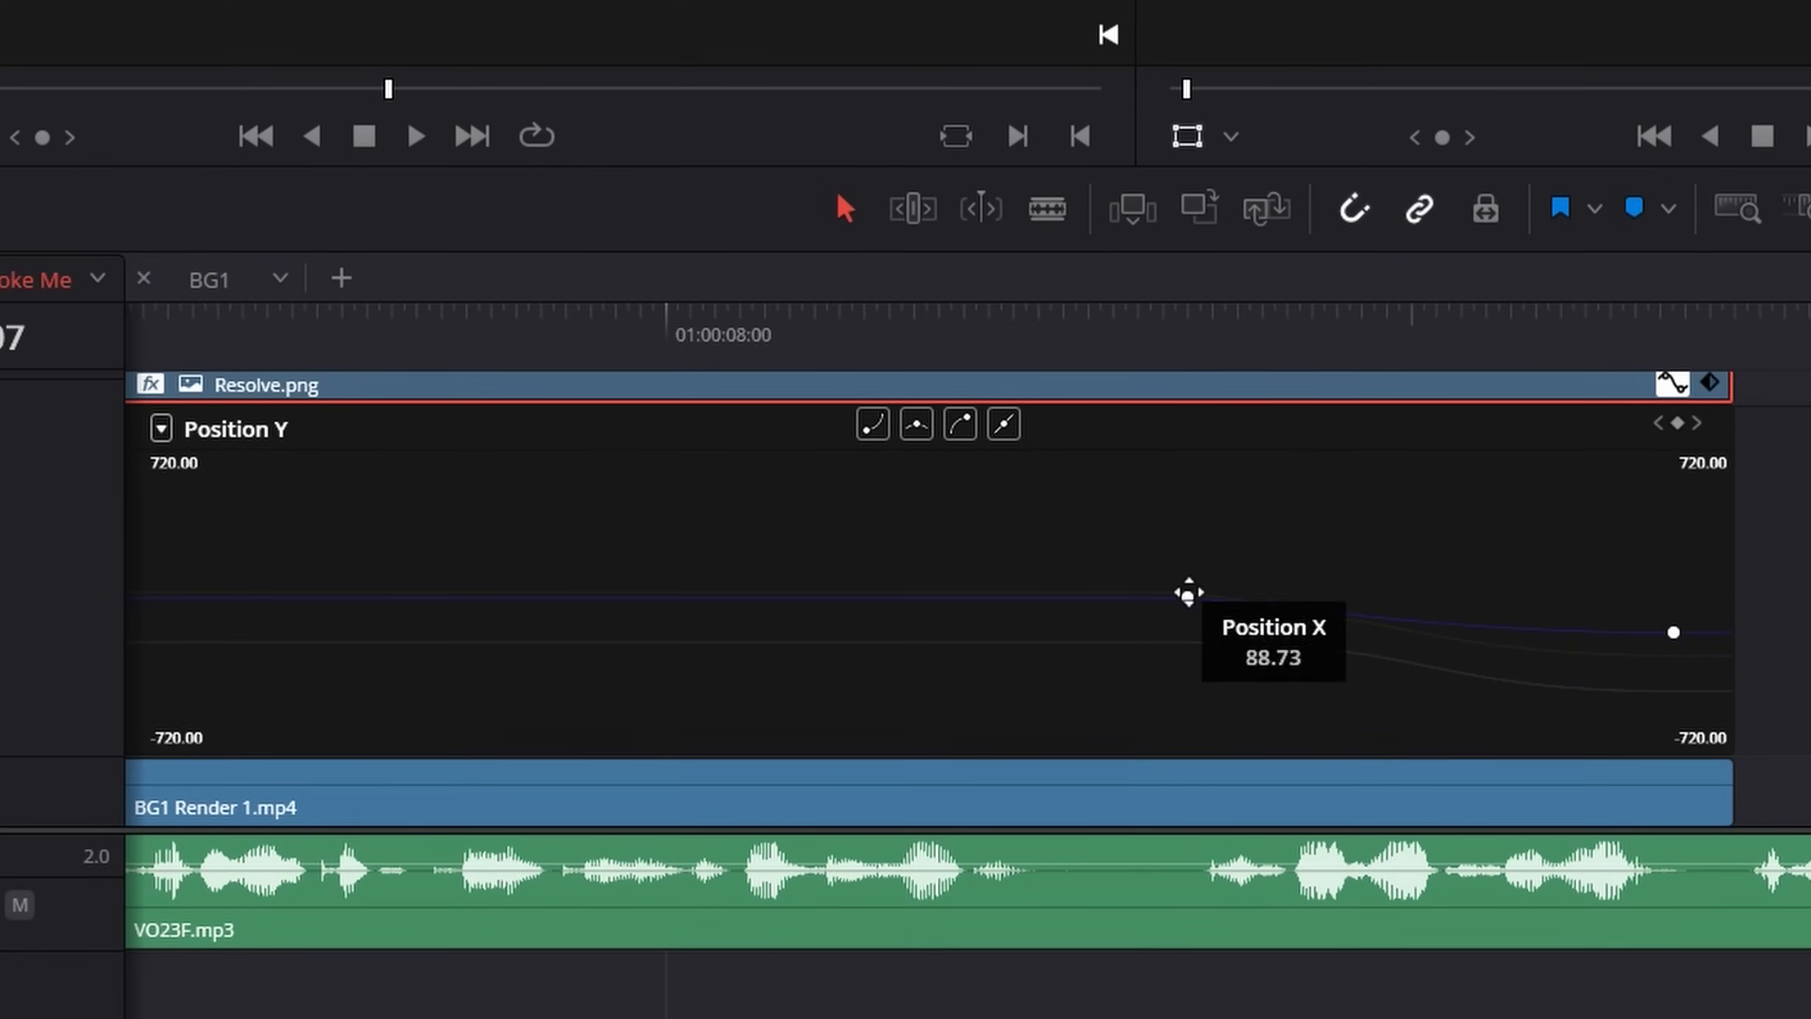
Ease the first Position Y keyframe of Resolve.png, then switch to the Position X curve and select its first keyframe
drag(1242, 558, 1100, 660)
click(874, 428)
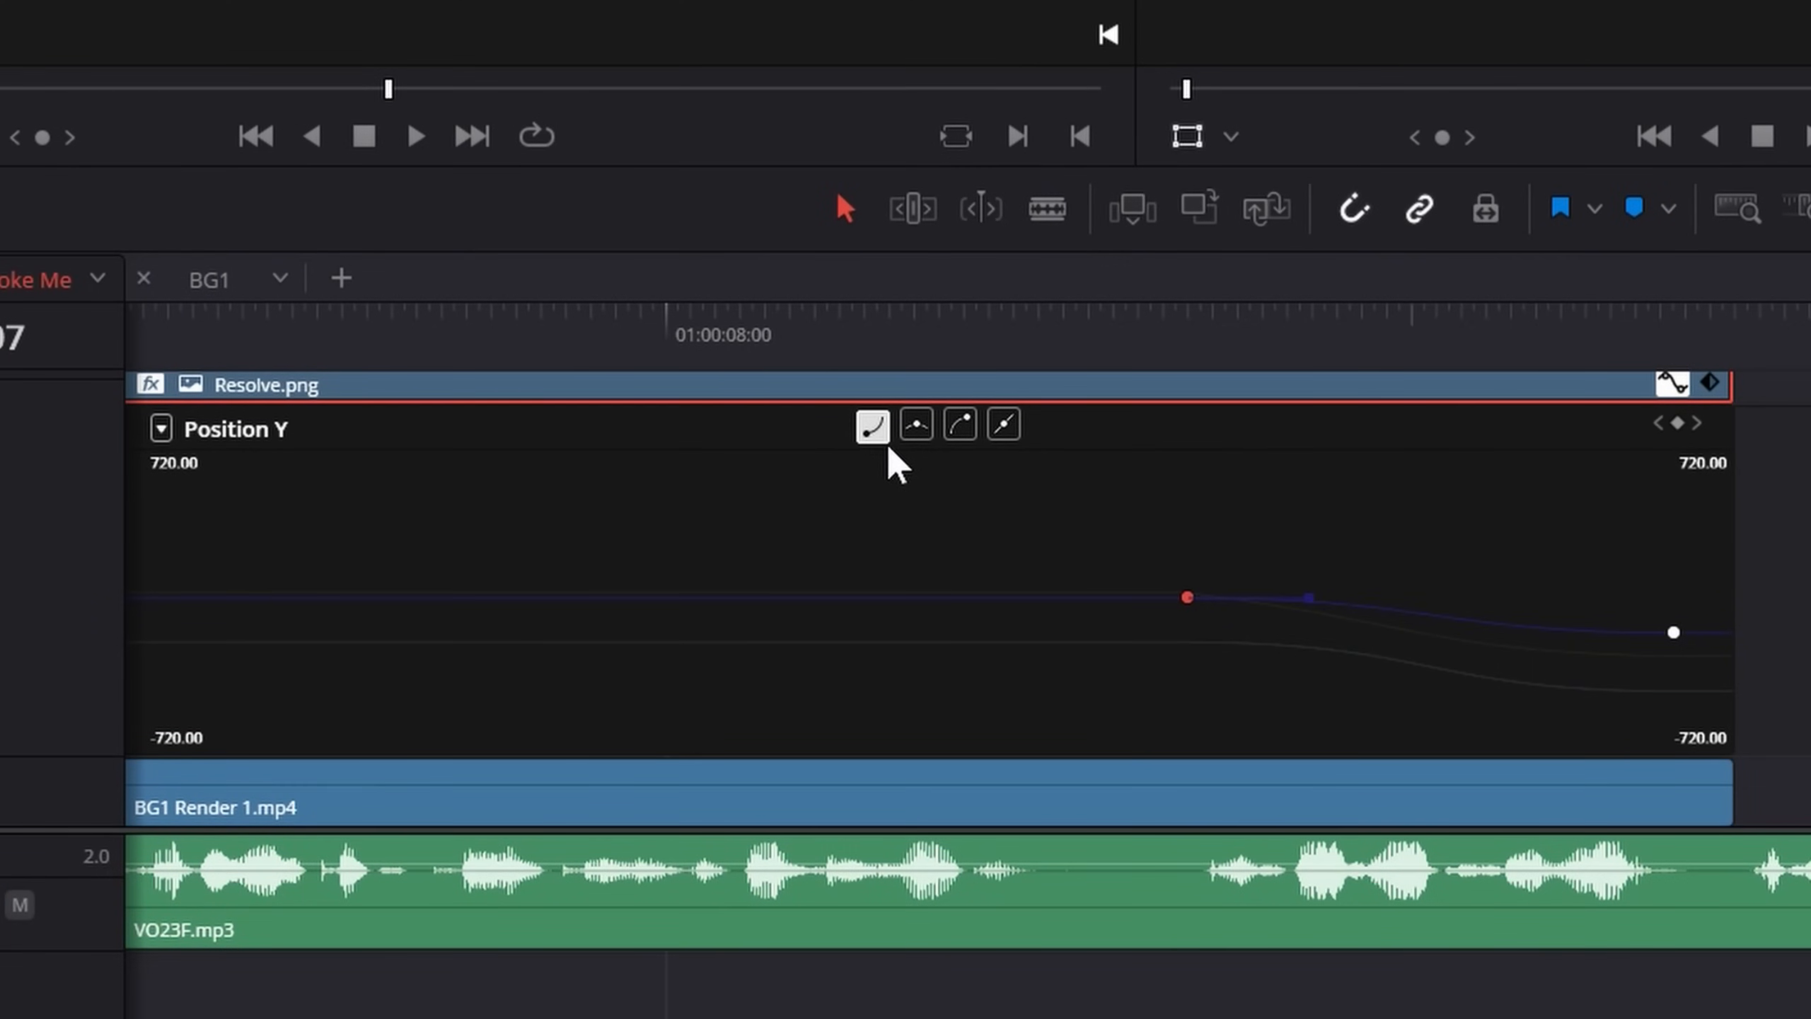
click(162, 428)
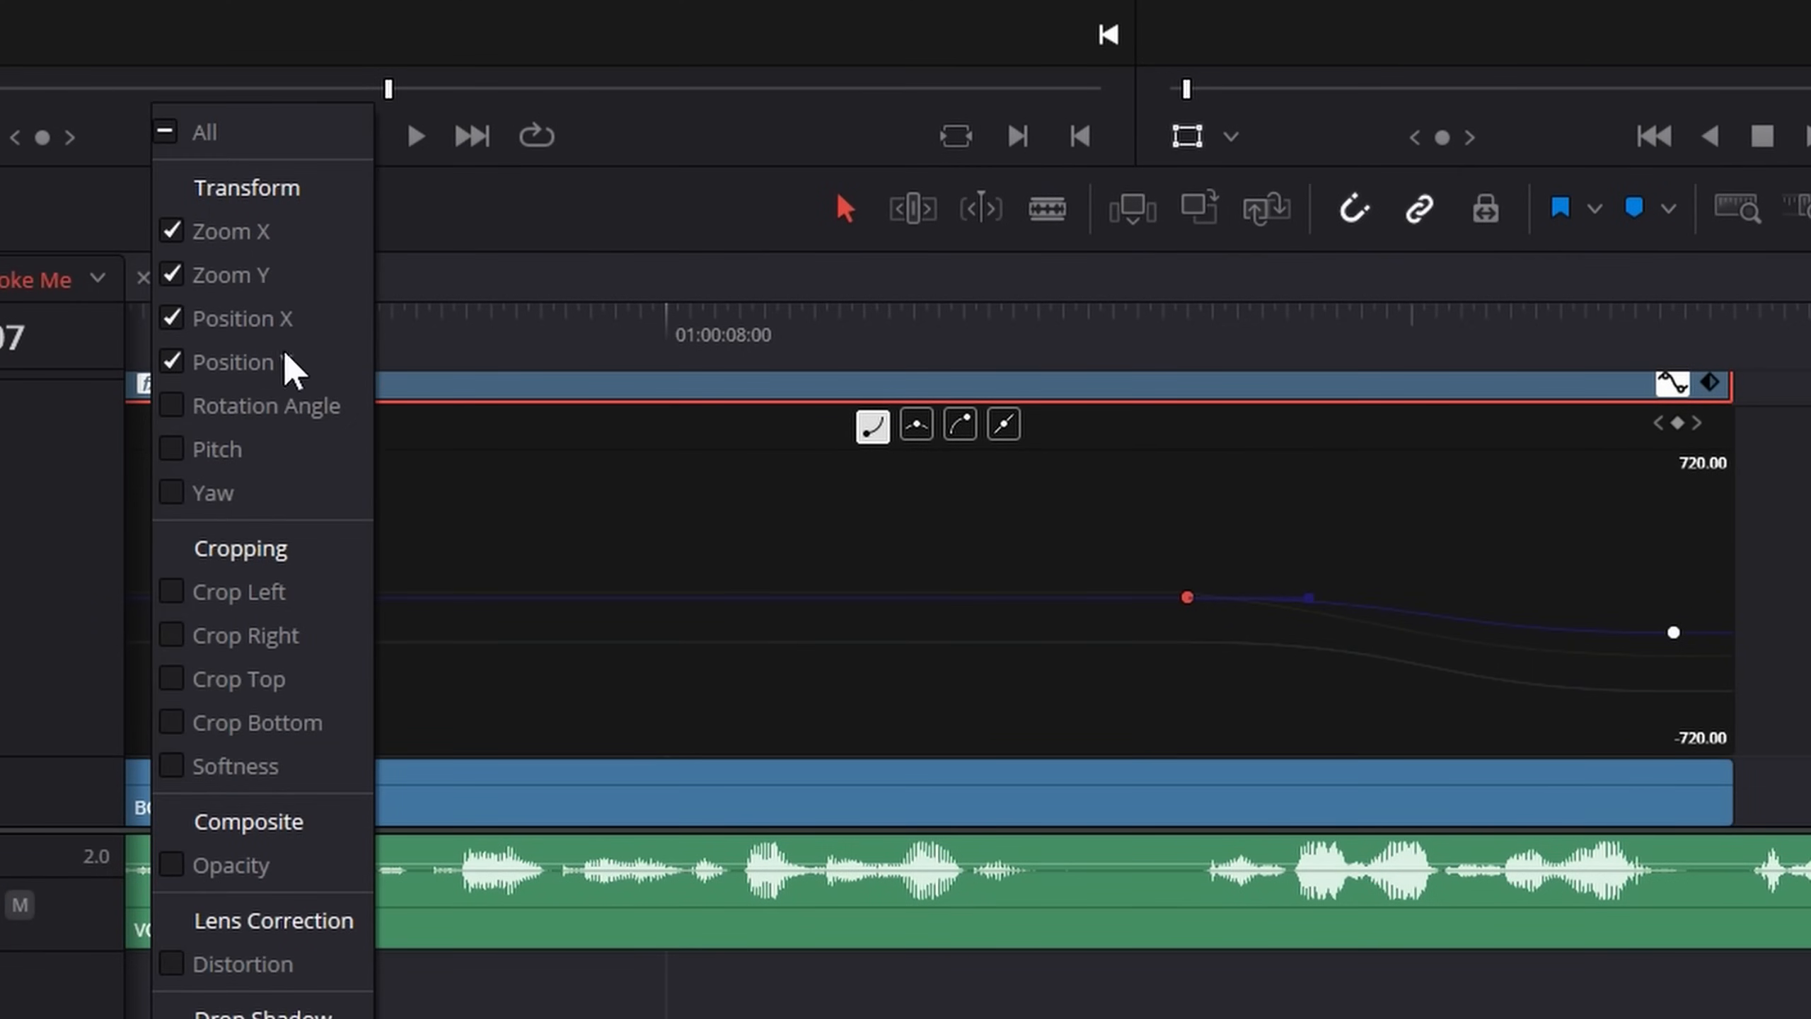
click(288, 318)
drag(1309, 546, 1100, 660)
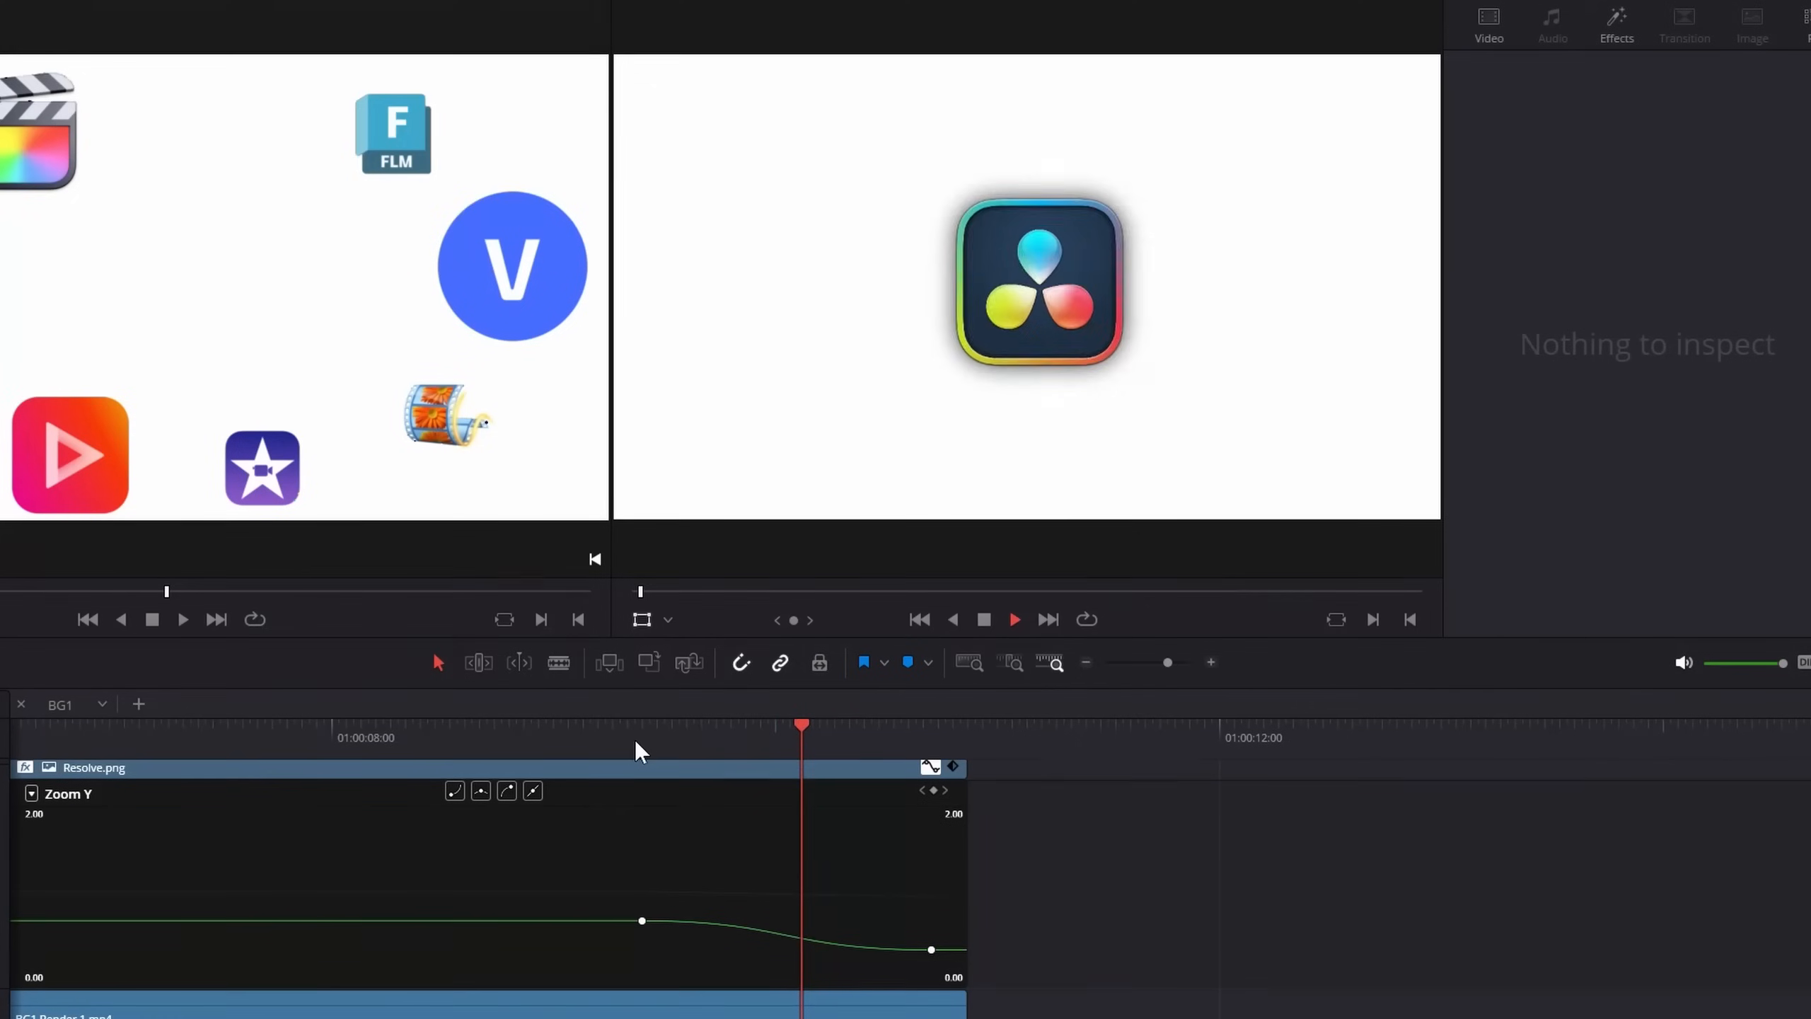
Remove Resolve.png's Position and Zoom keyframes at 01:00:10:42 and its Zoom keyframe at 01:00:09:24
click(931, 735)
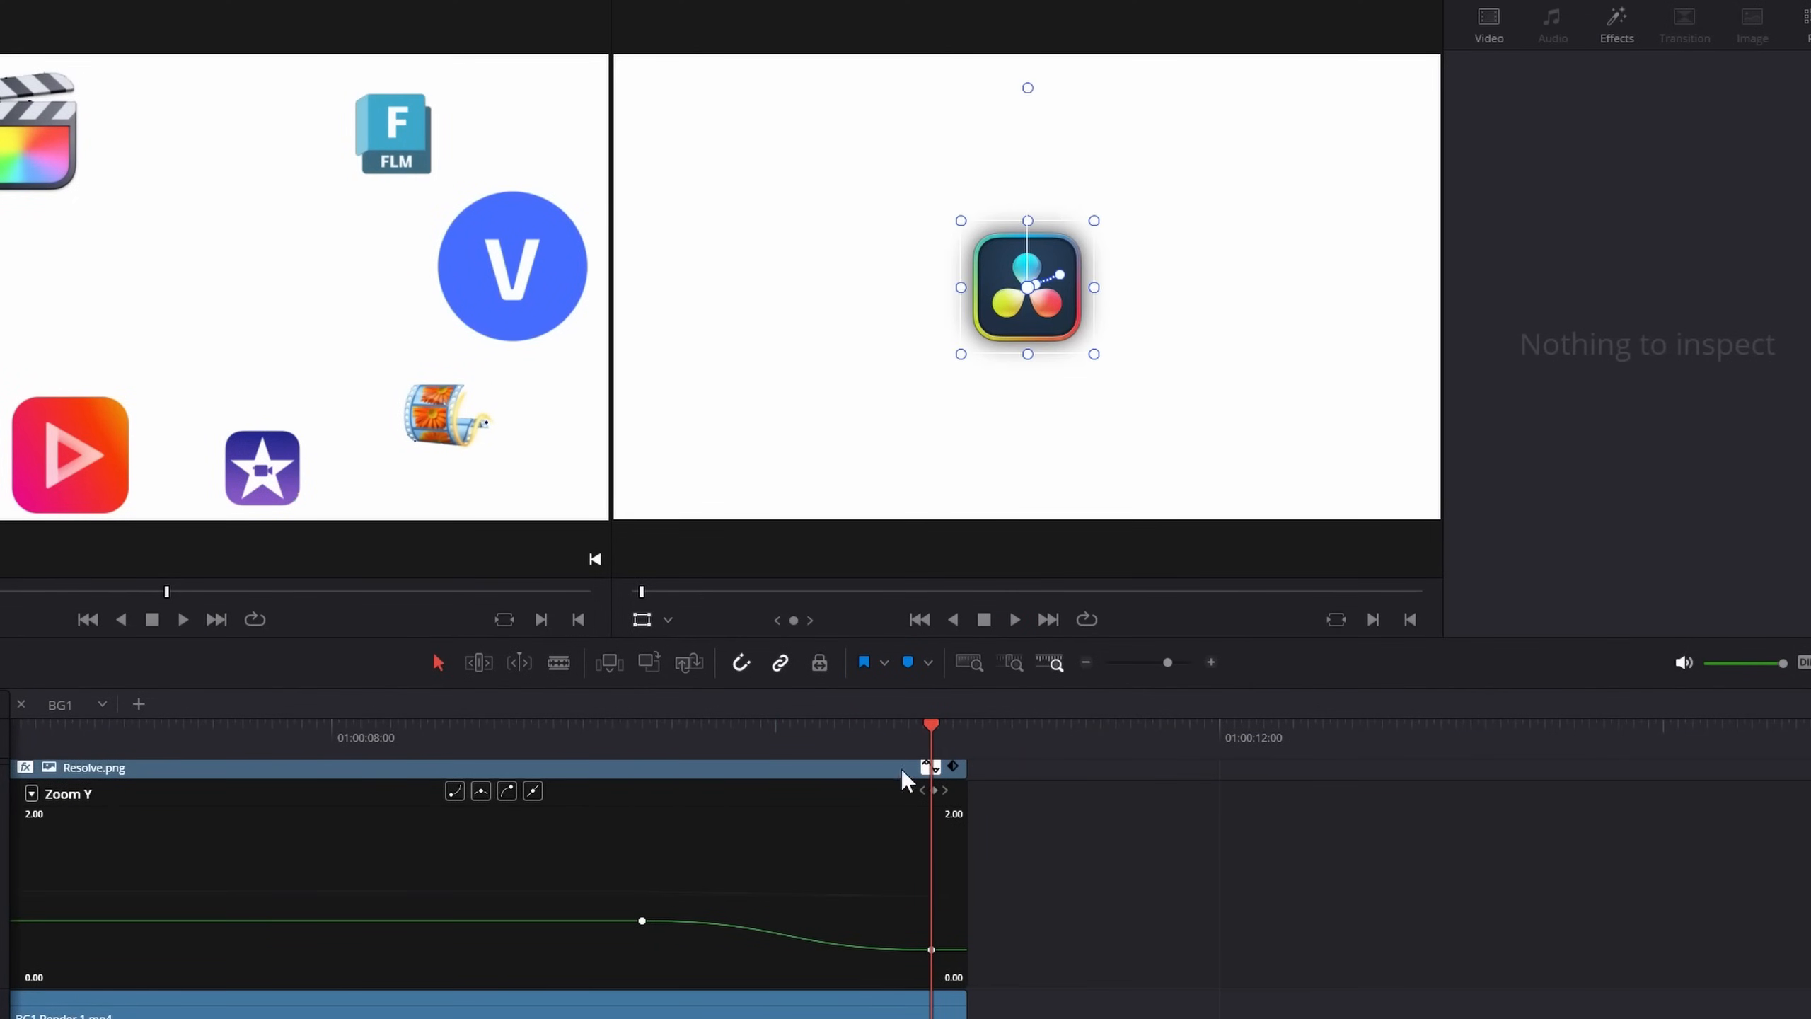
click(646, 767)
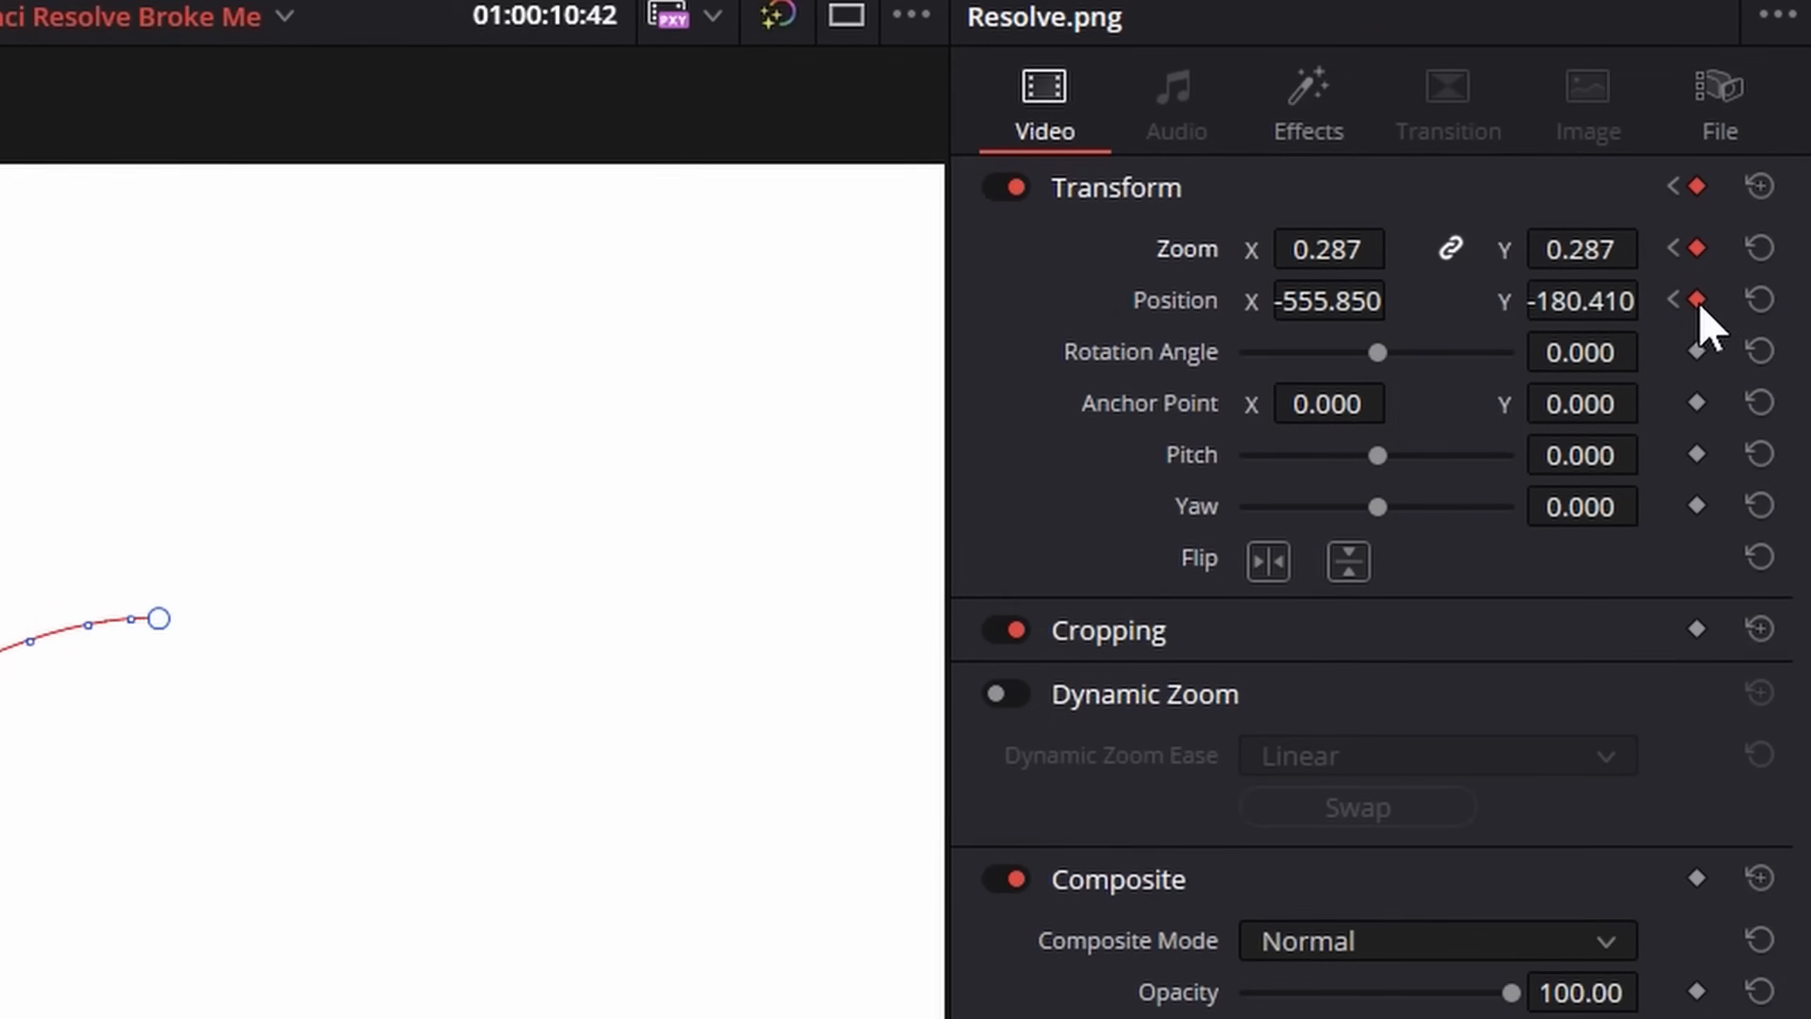
click(1696, 301)
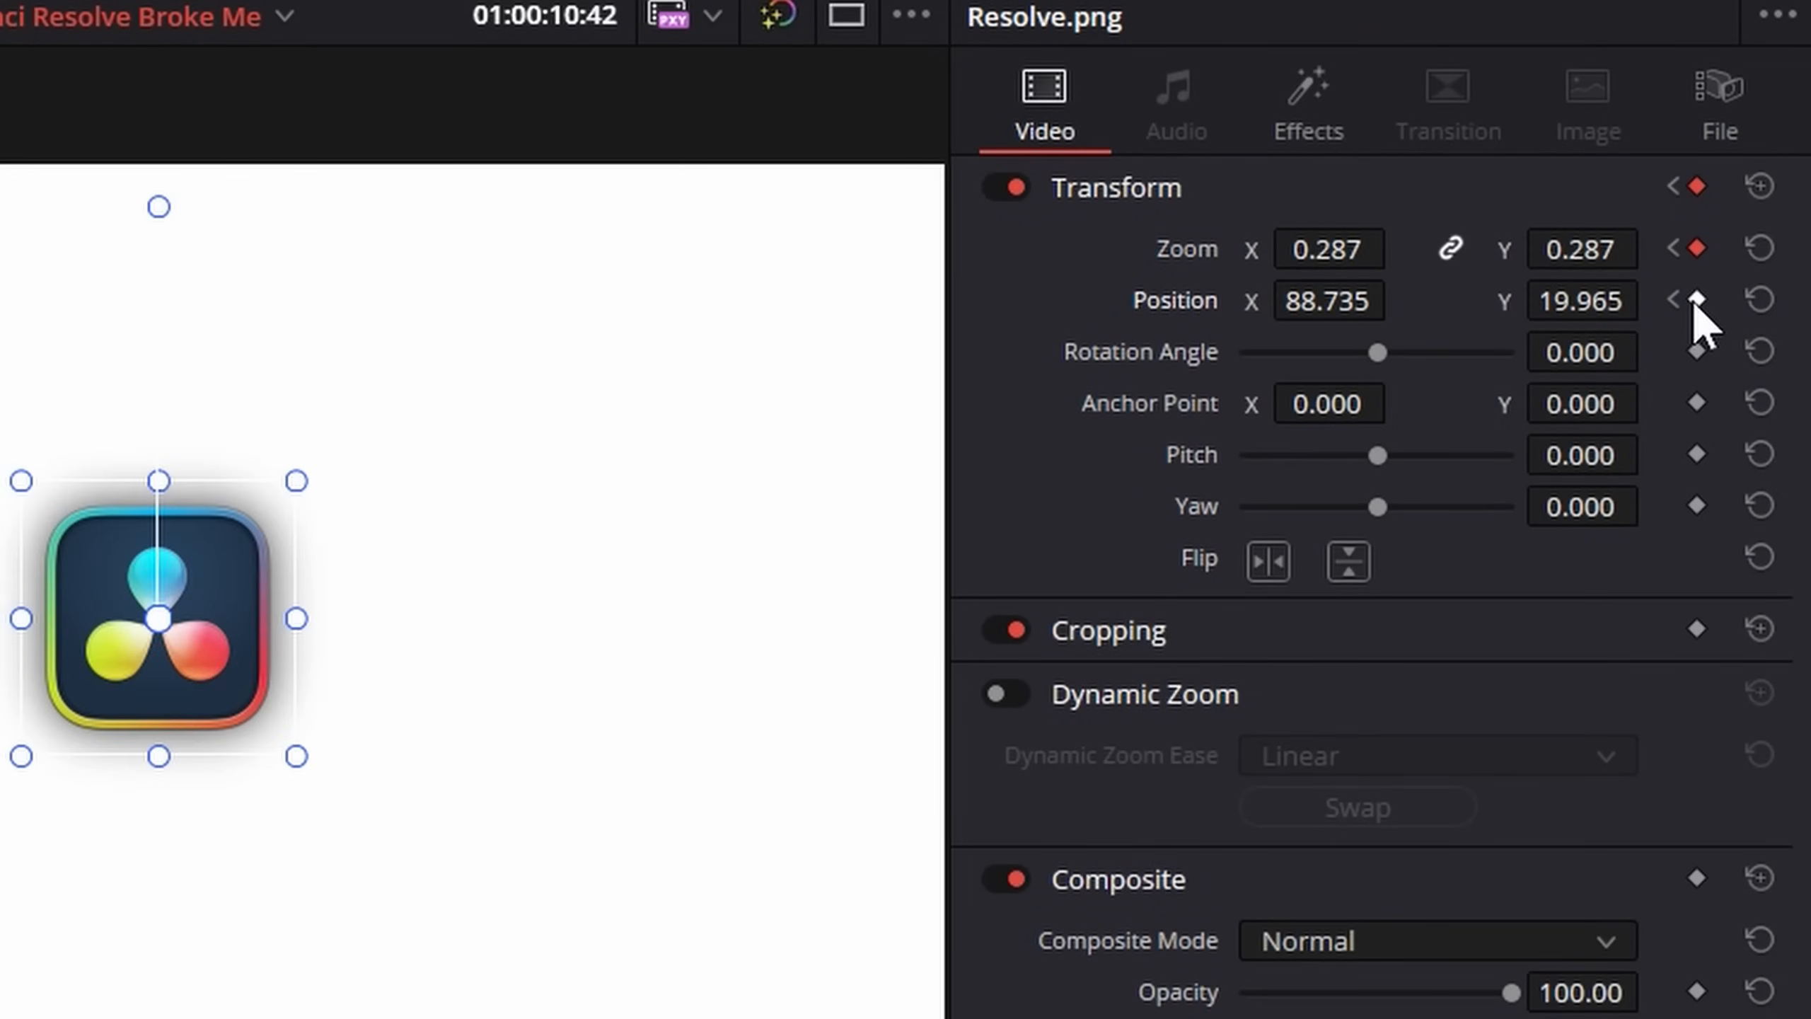
click(1696, 247)
click(1674, 250)
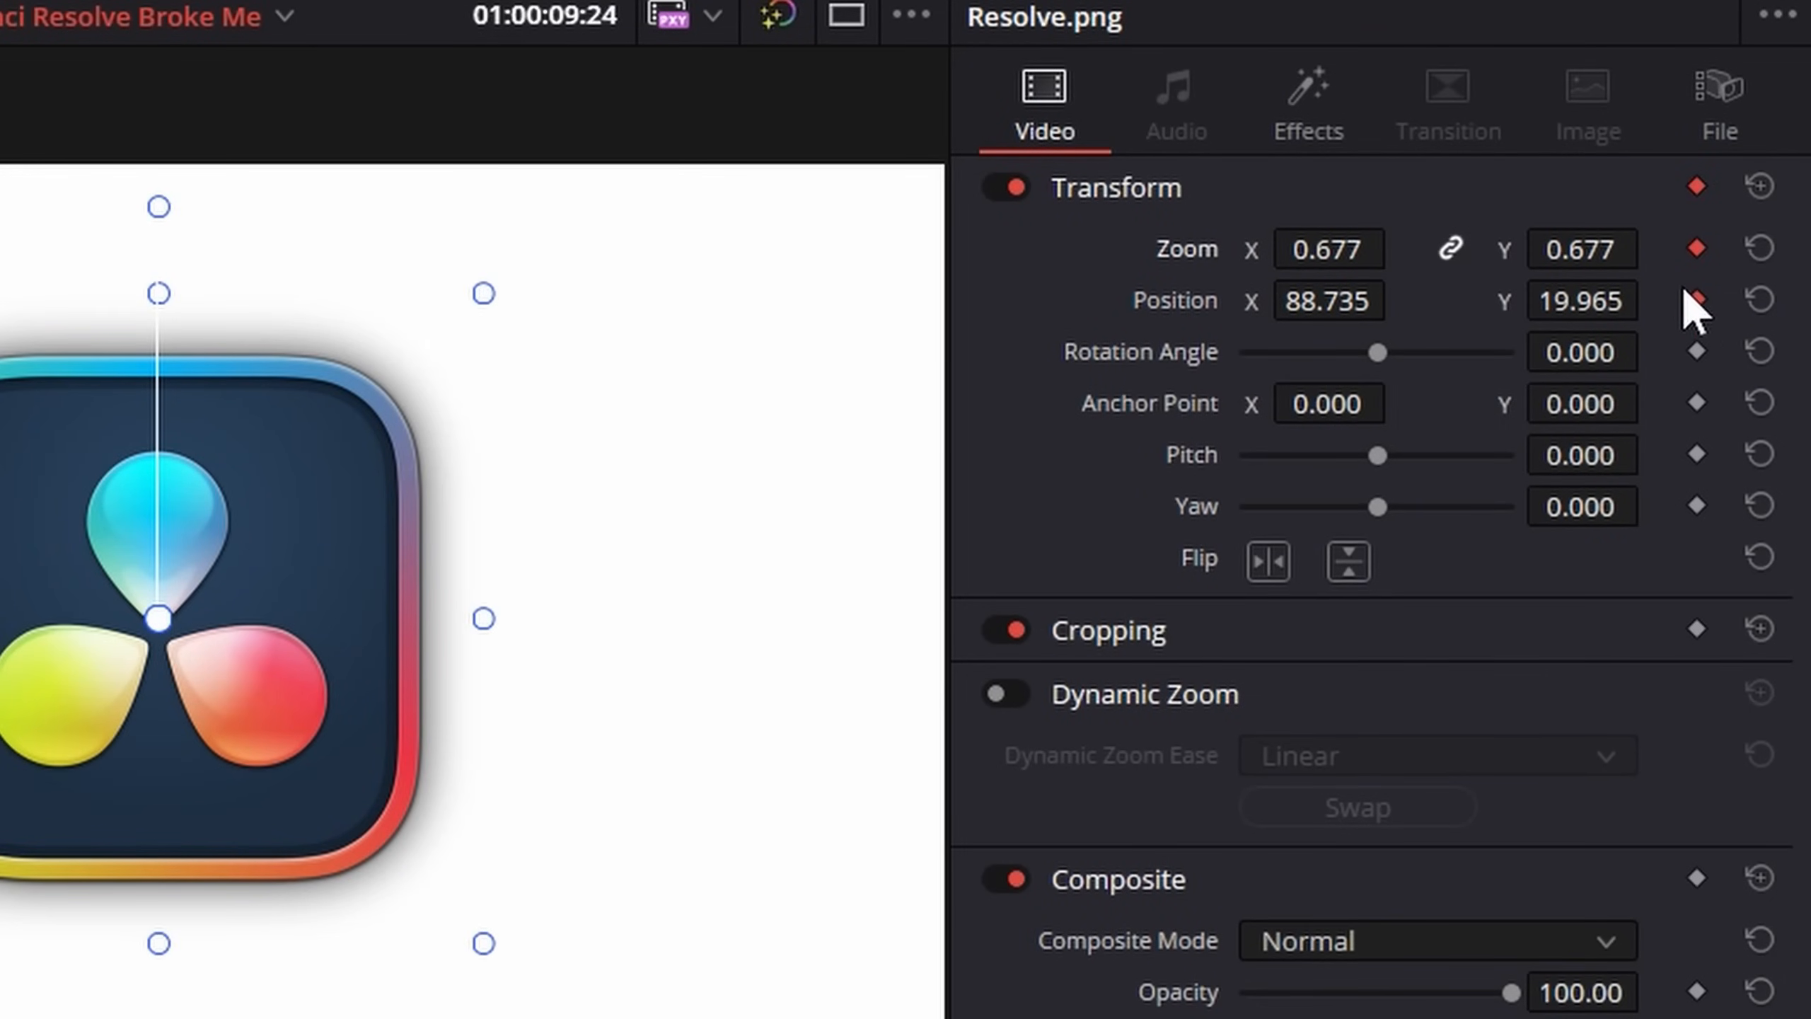
click(1696, 249)
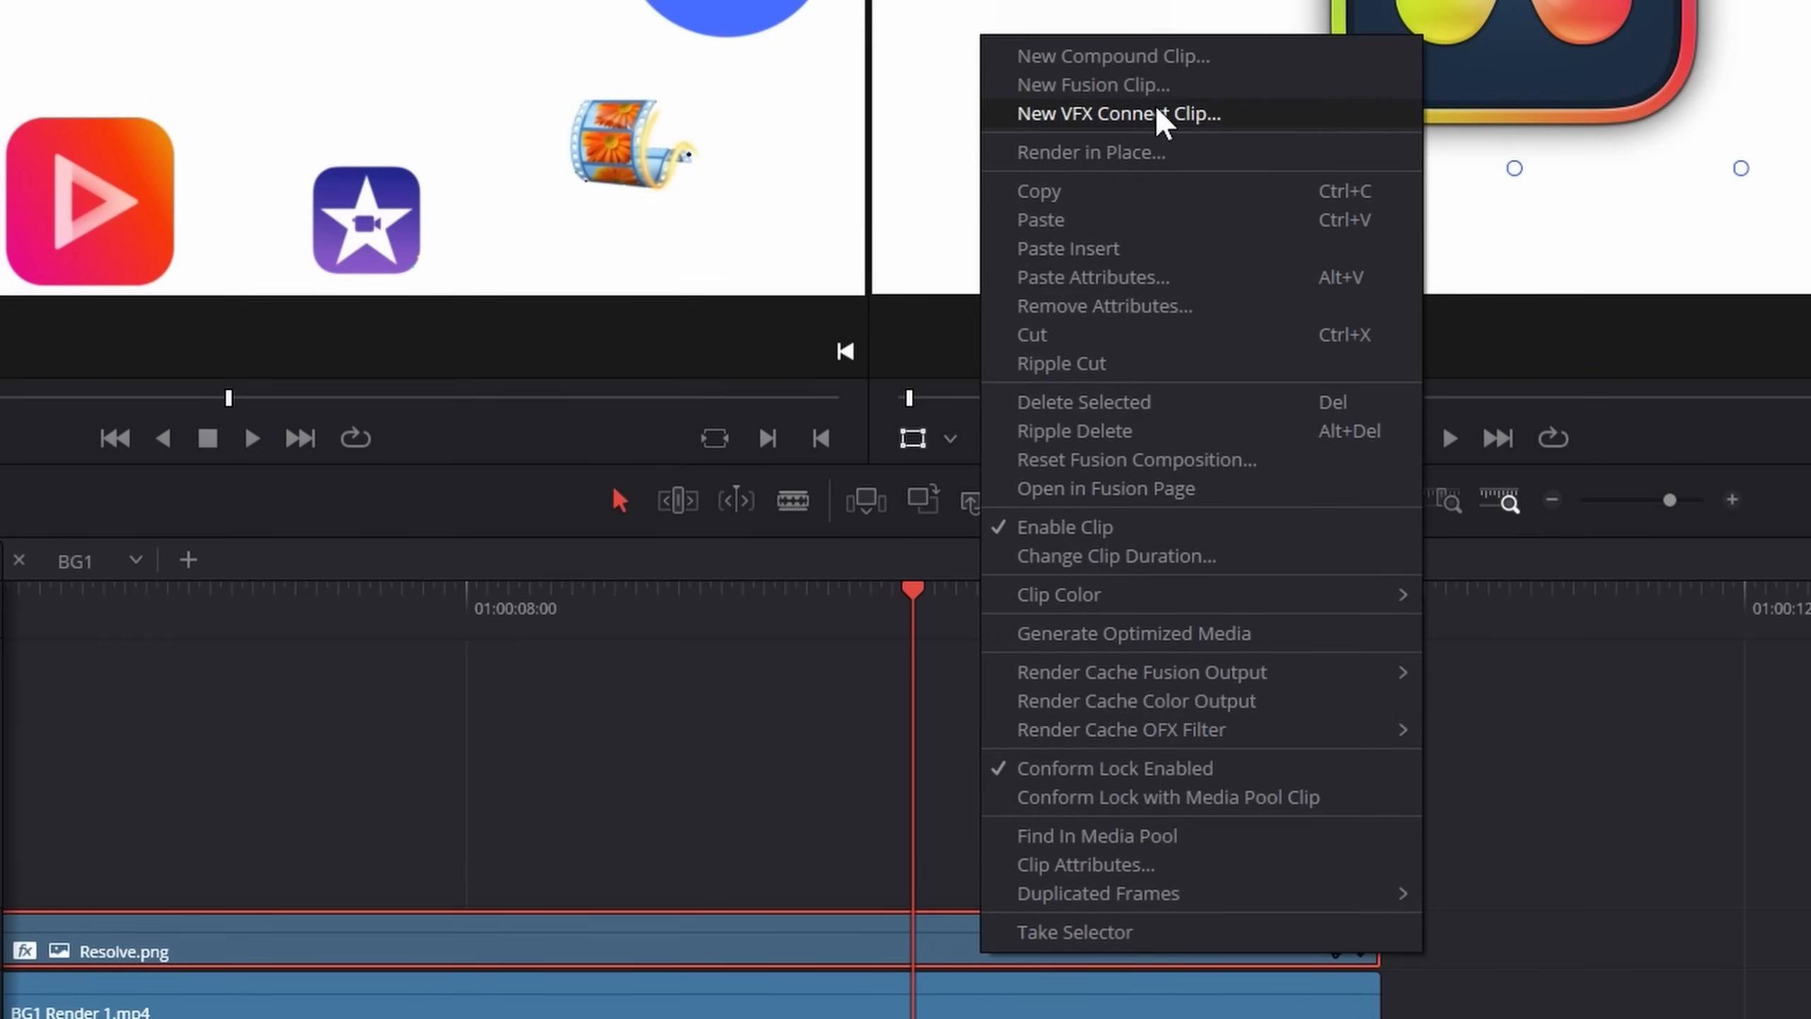
Play the Fusion composition and view Transform1's Displacement and Size curves in the Spline editor
click(1137, 85)
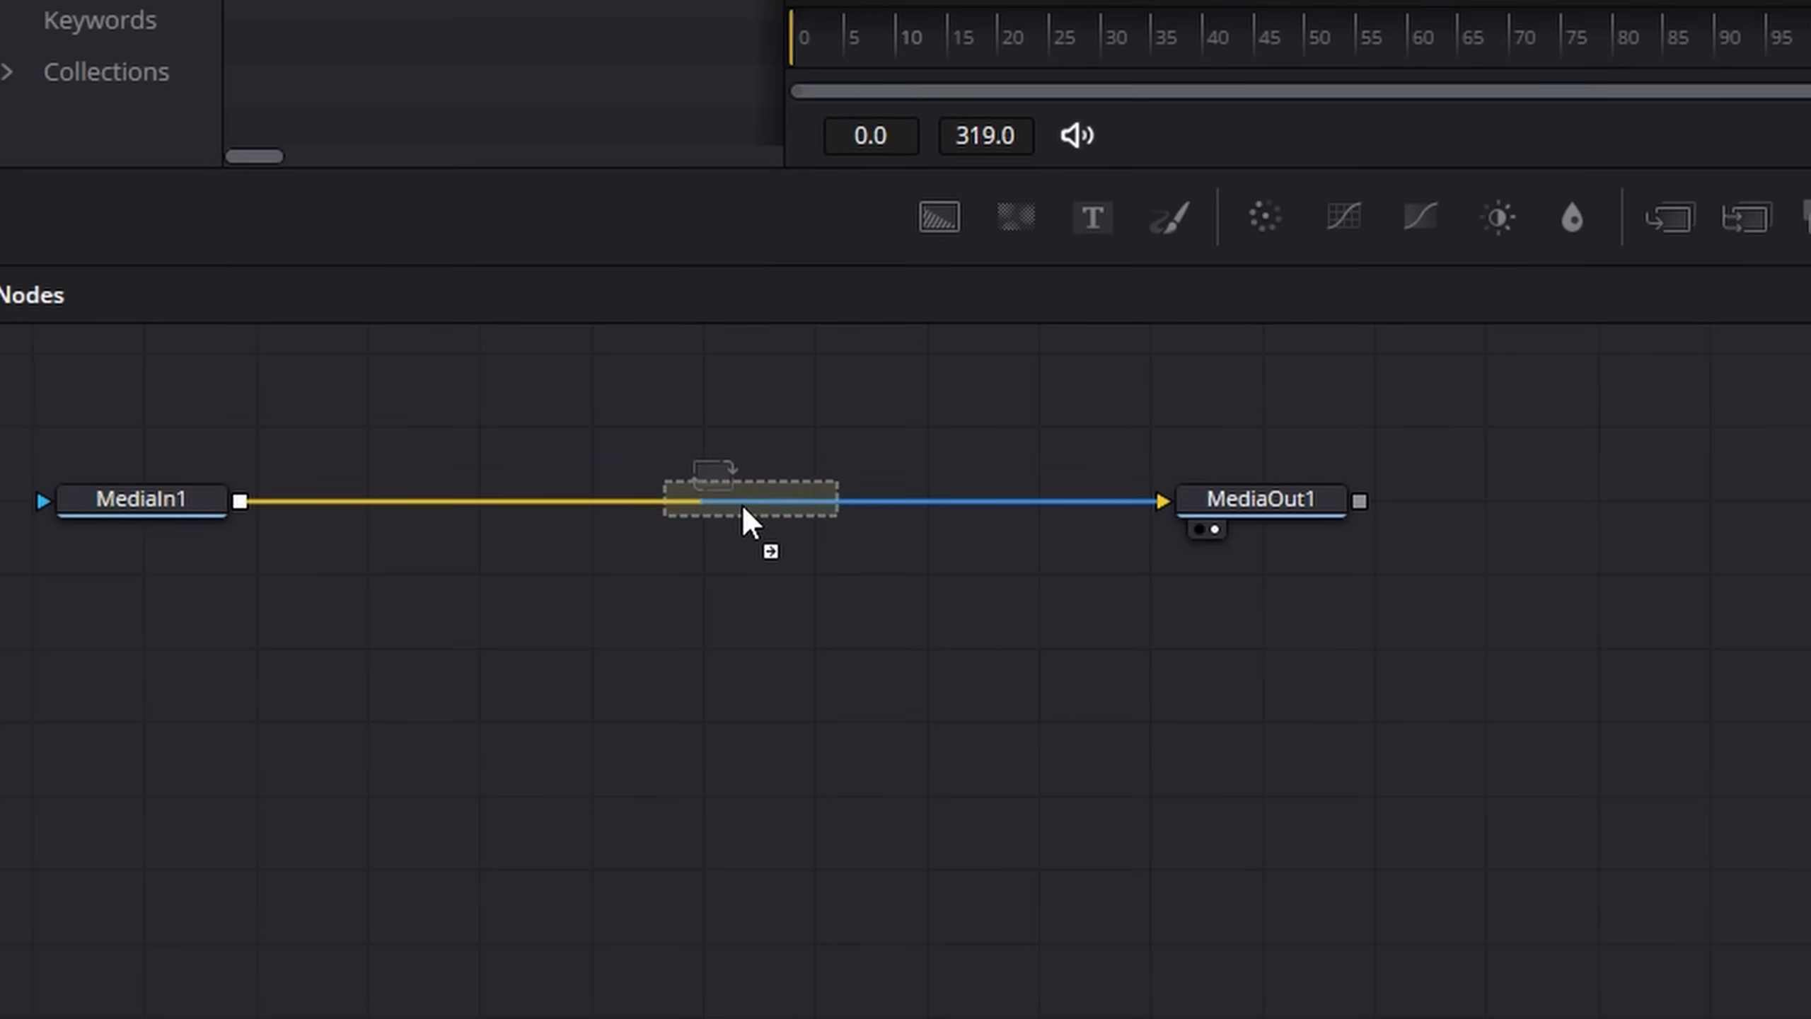
drag(744, 518, 732, 523)
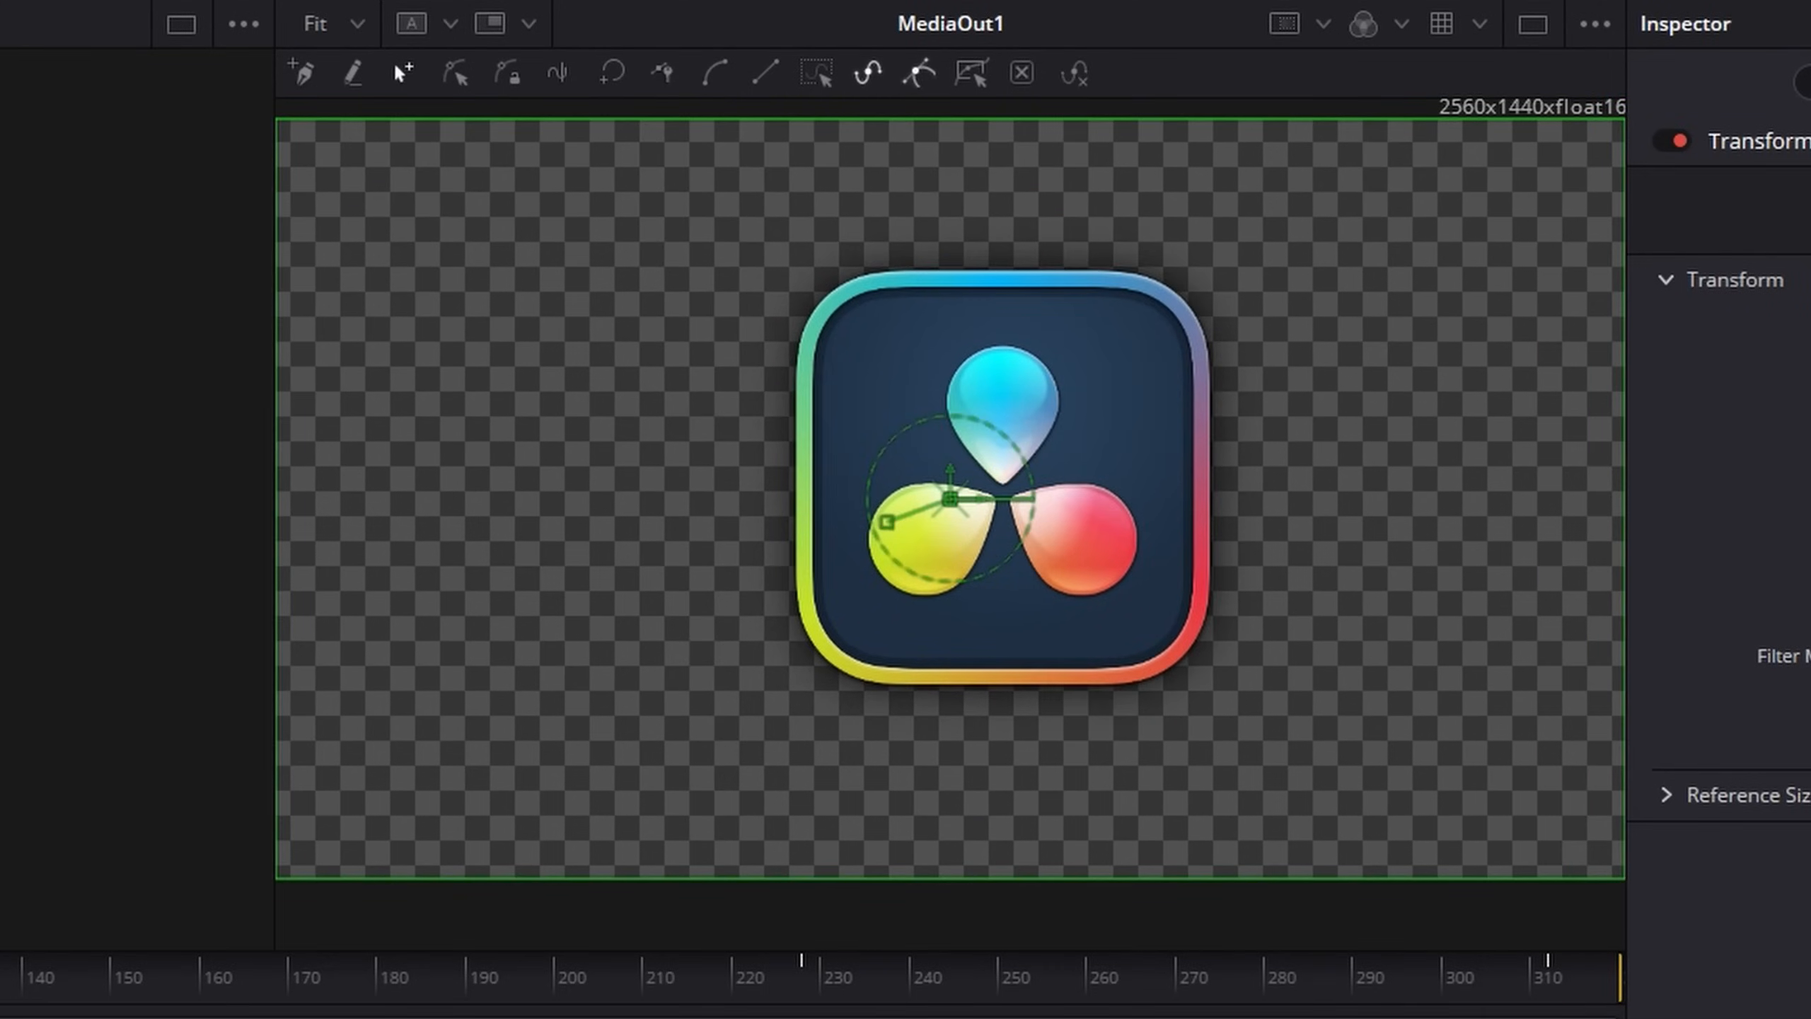
scroll(918, 590, right, 10)
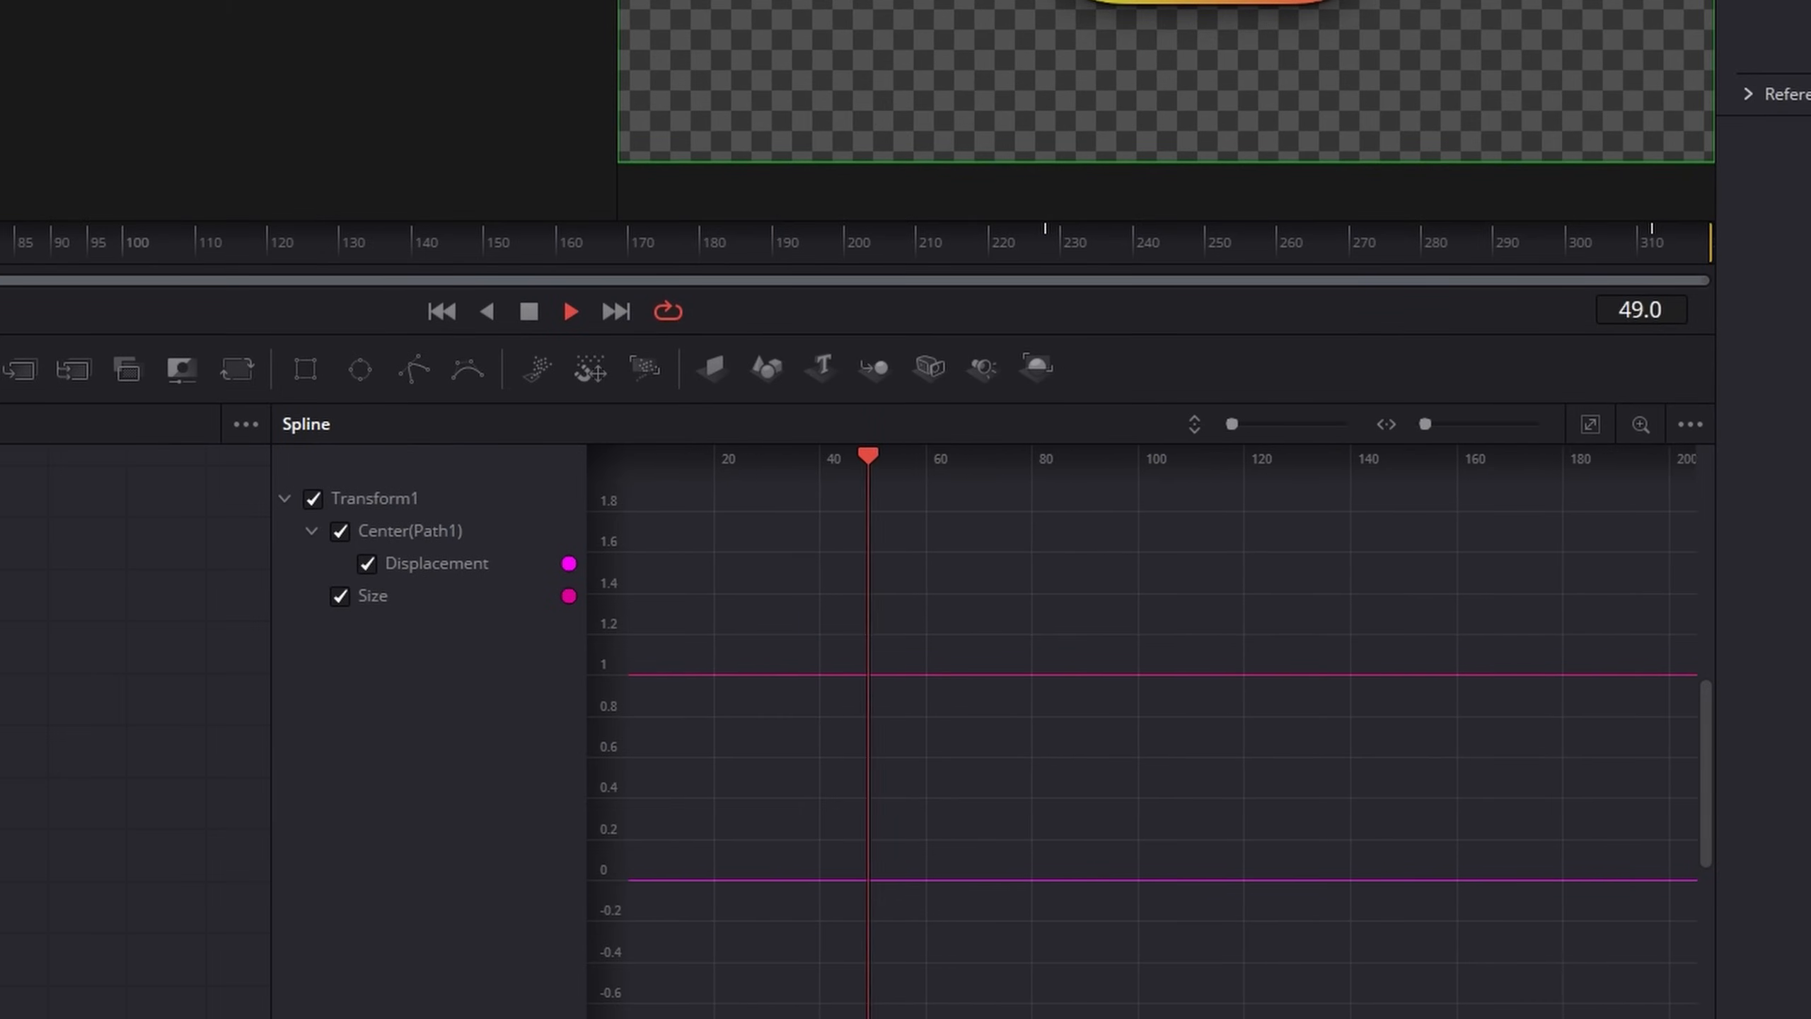
key(space)
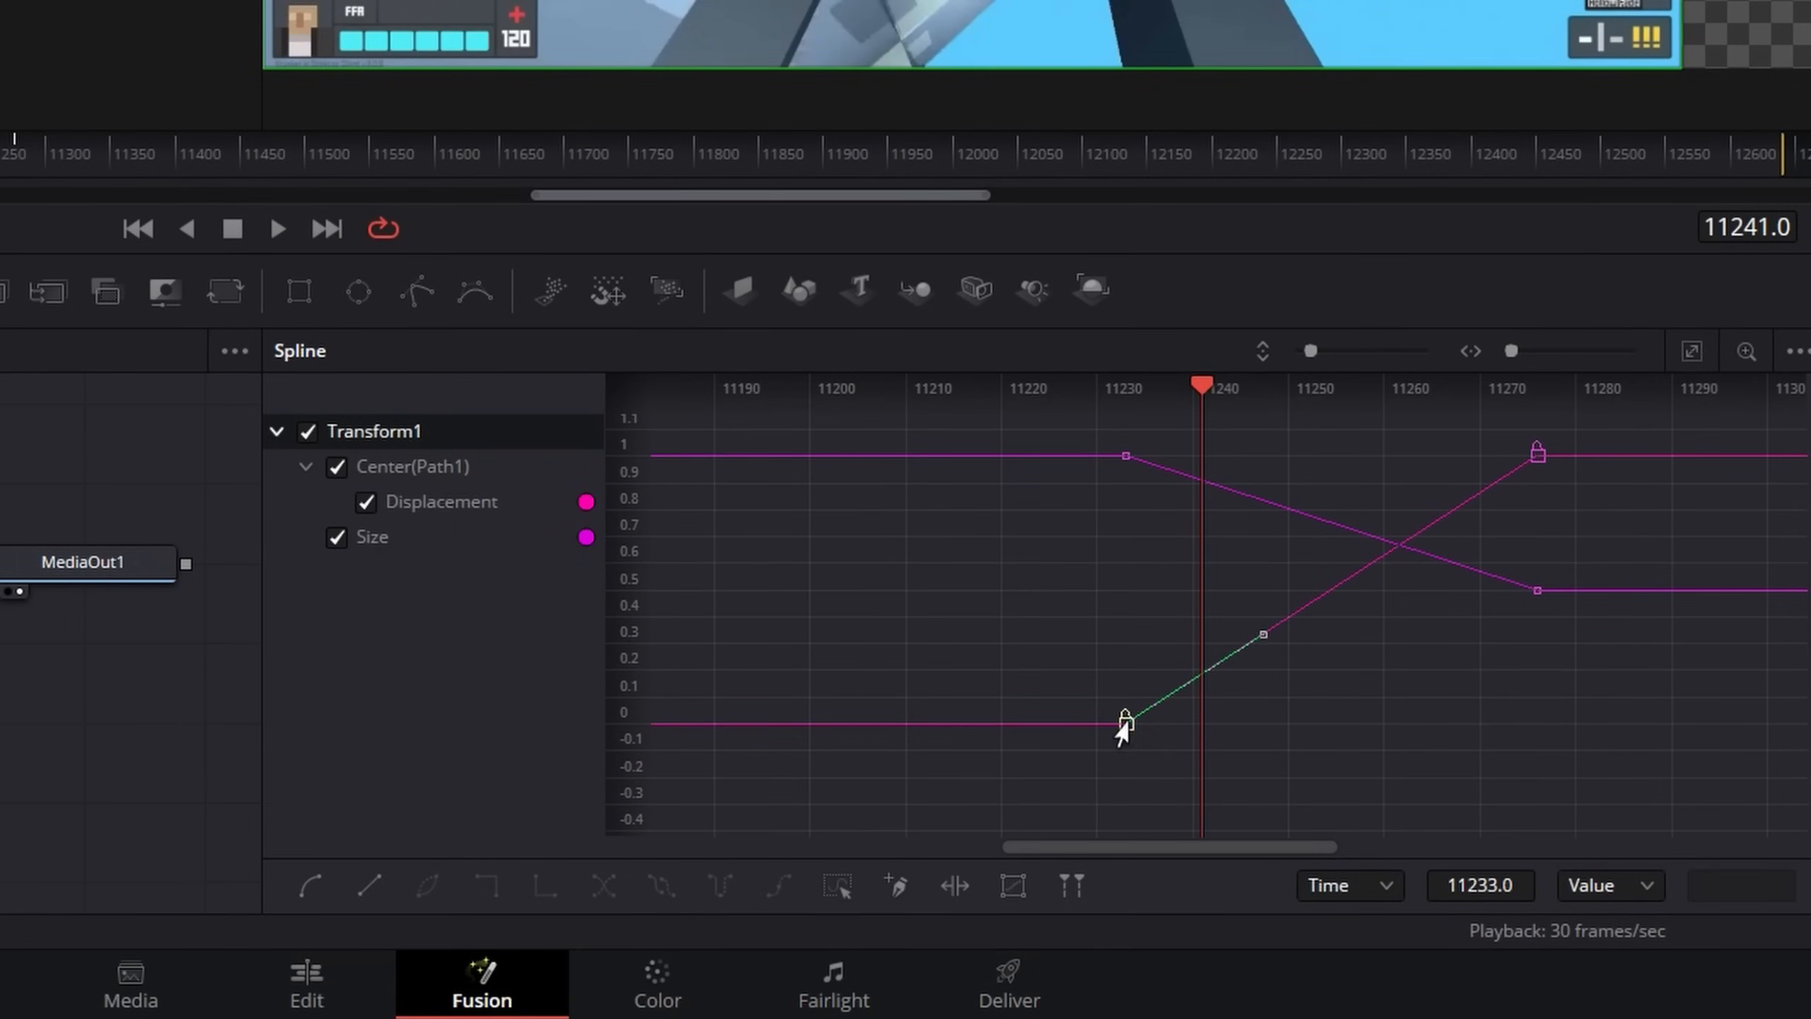
Try flattening the first Displacement keyframe's handle, undo it, and select all of Transform1's keyframes in the Spline editor
drag(1260, 635, 1289, 728)
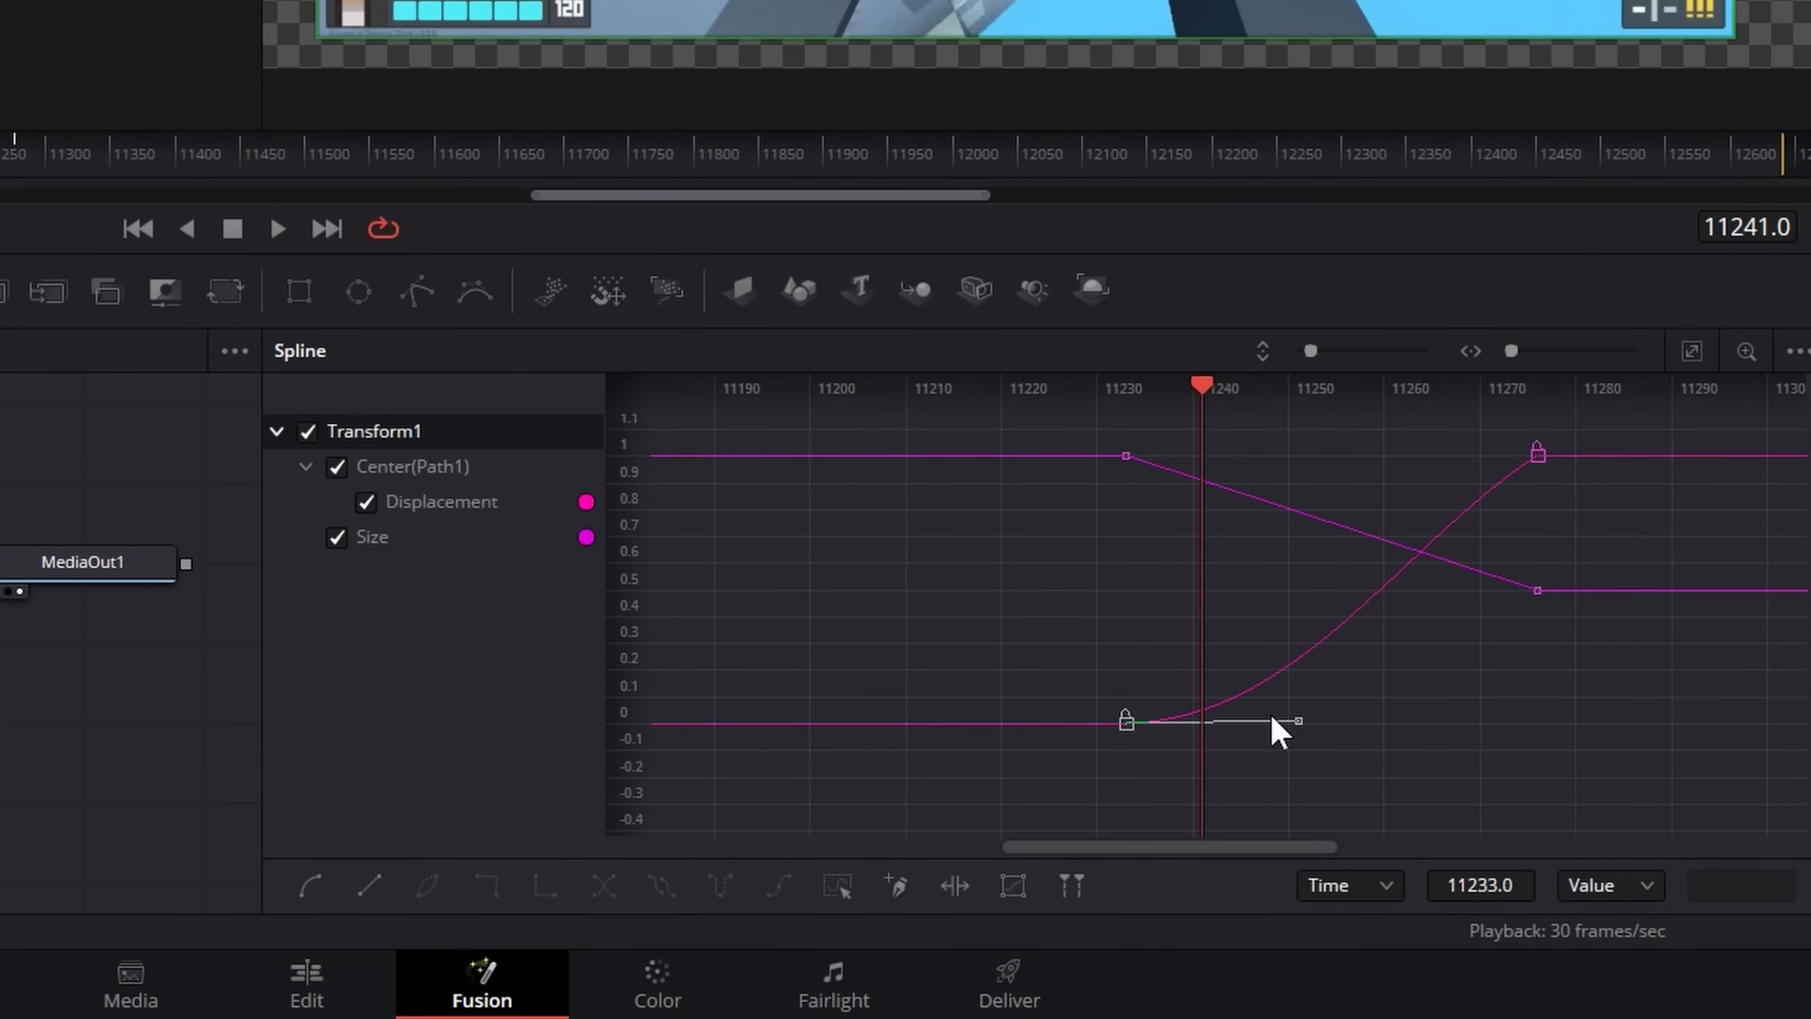
key(ctrl+z)
drag(1112, 428, 1653, 810)
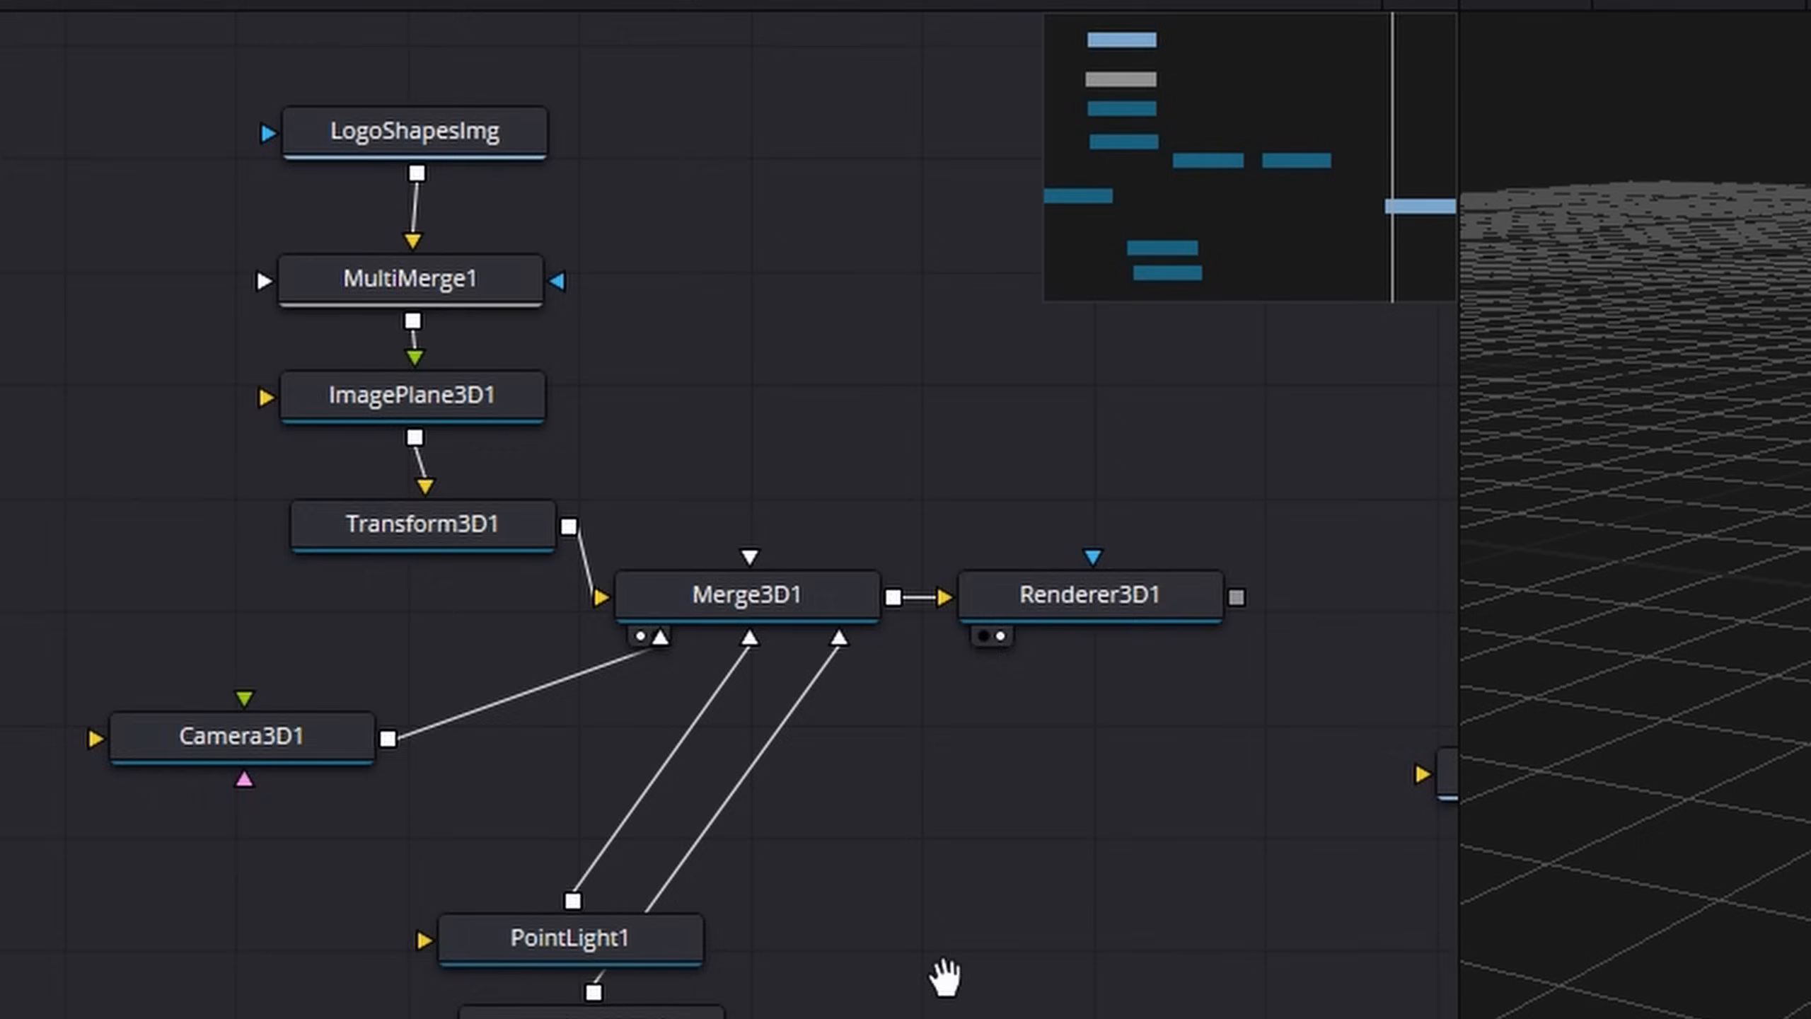
scroll(938, 970, down, 3)
scroll(874, 866, up, 1)
scroll(872, 861, down, 2)
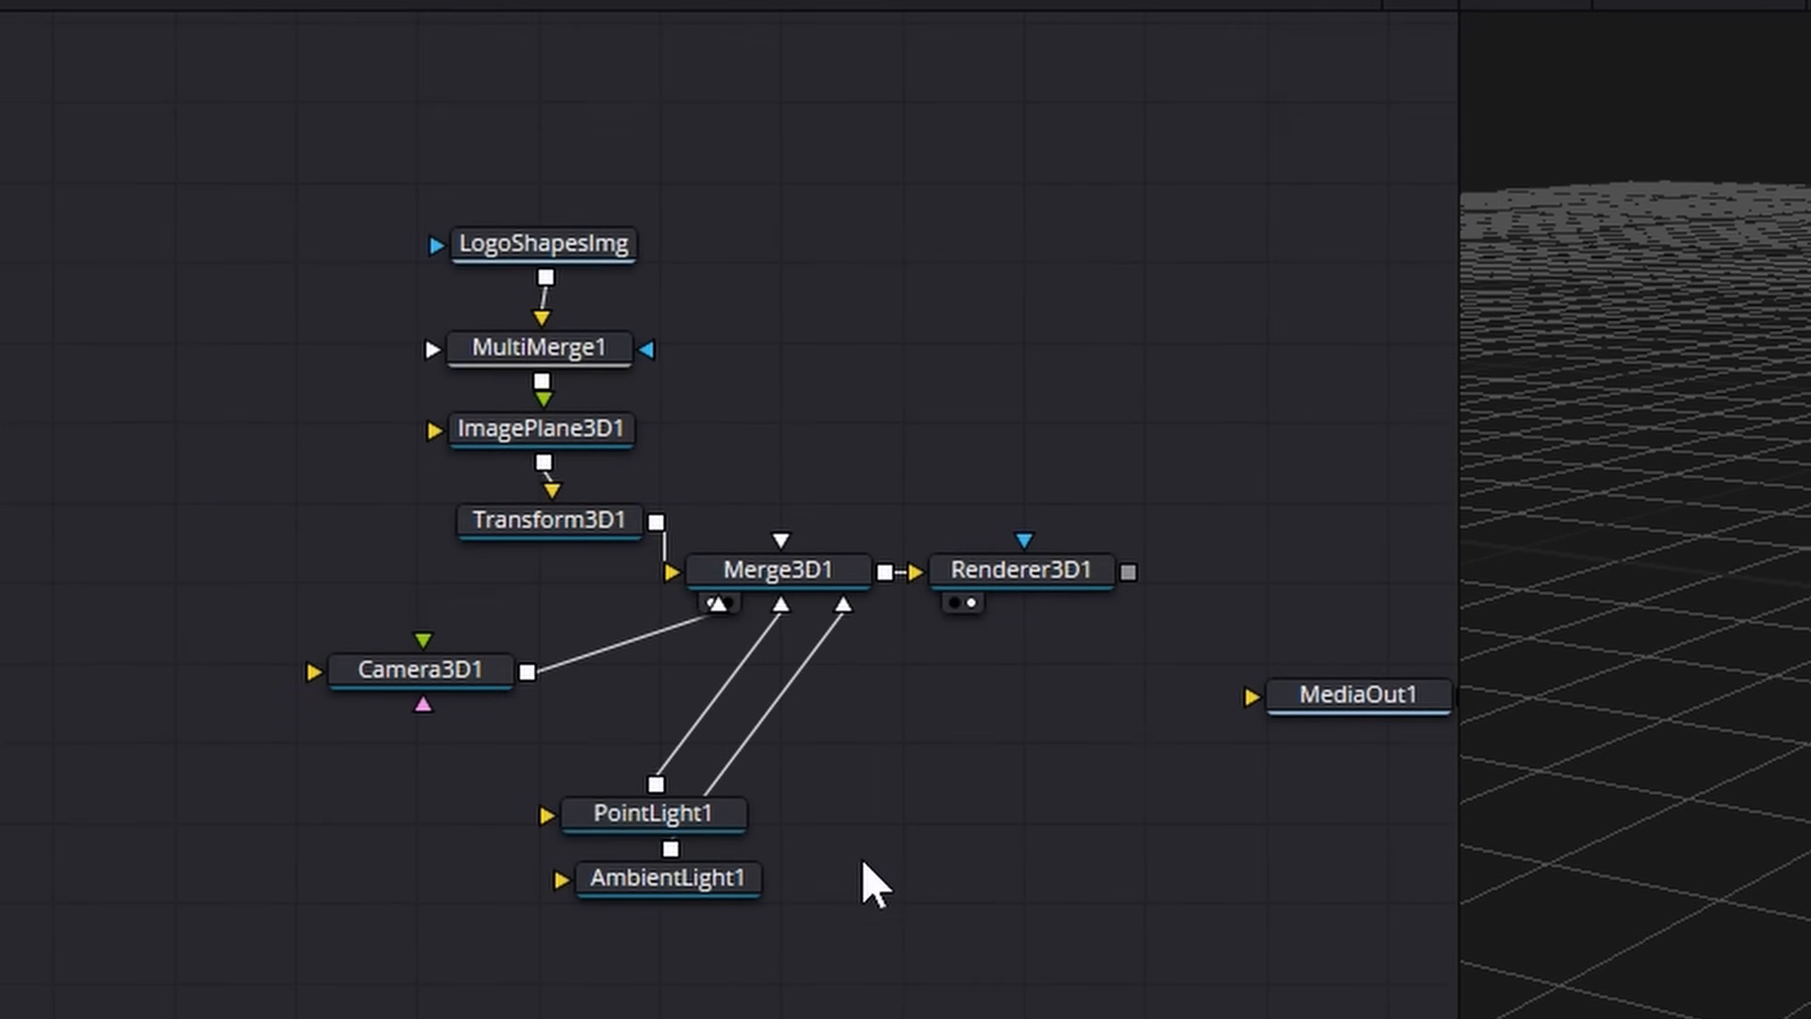
drag(915, 860, 688, 889)
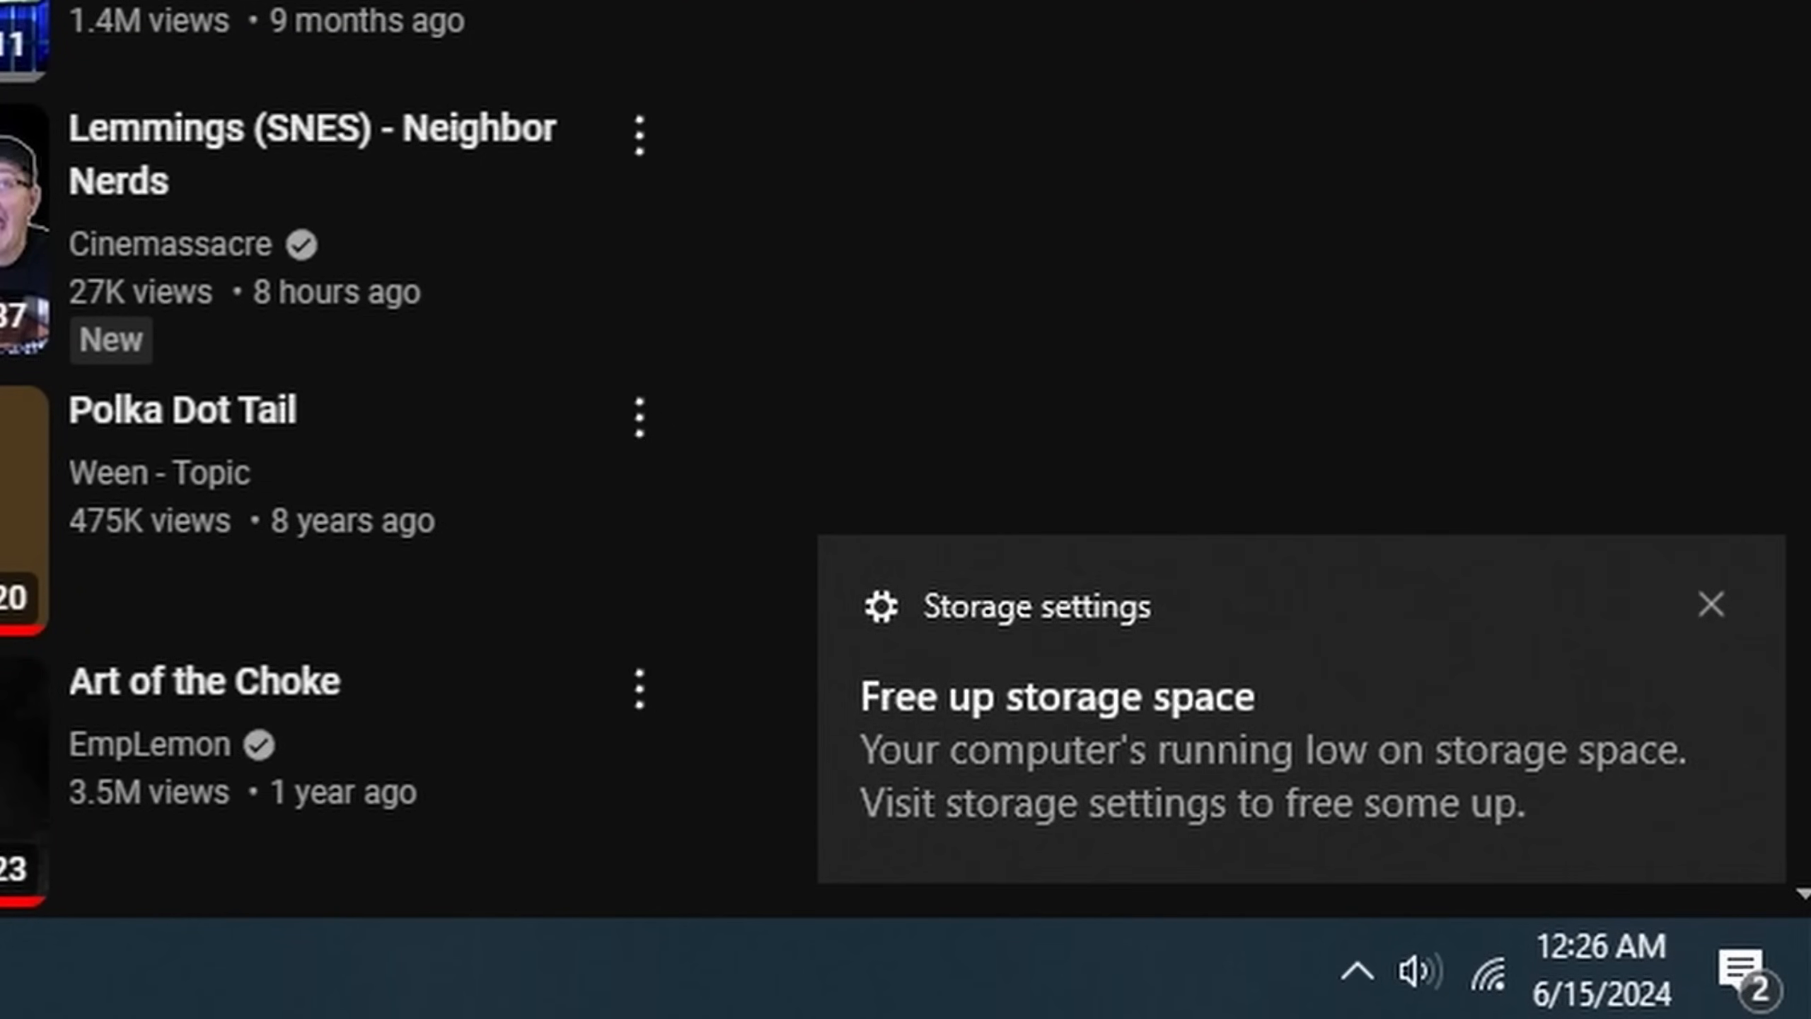
Switch from the browser to DaVinci Resolve
key(alt+Tab)
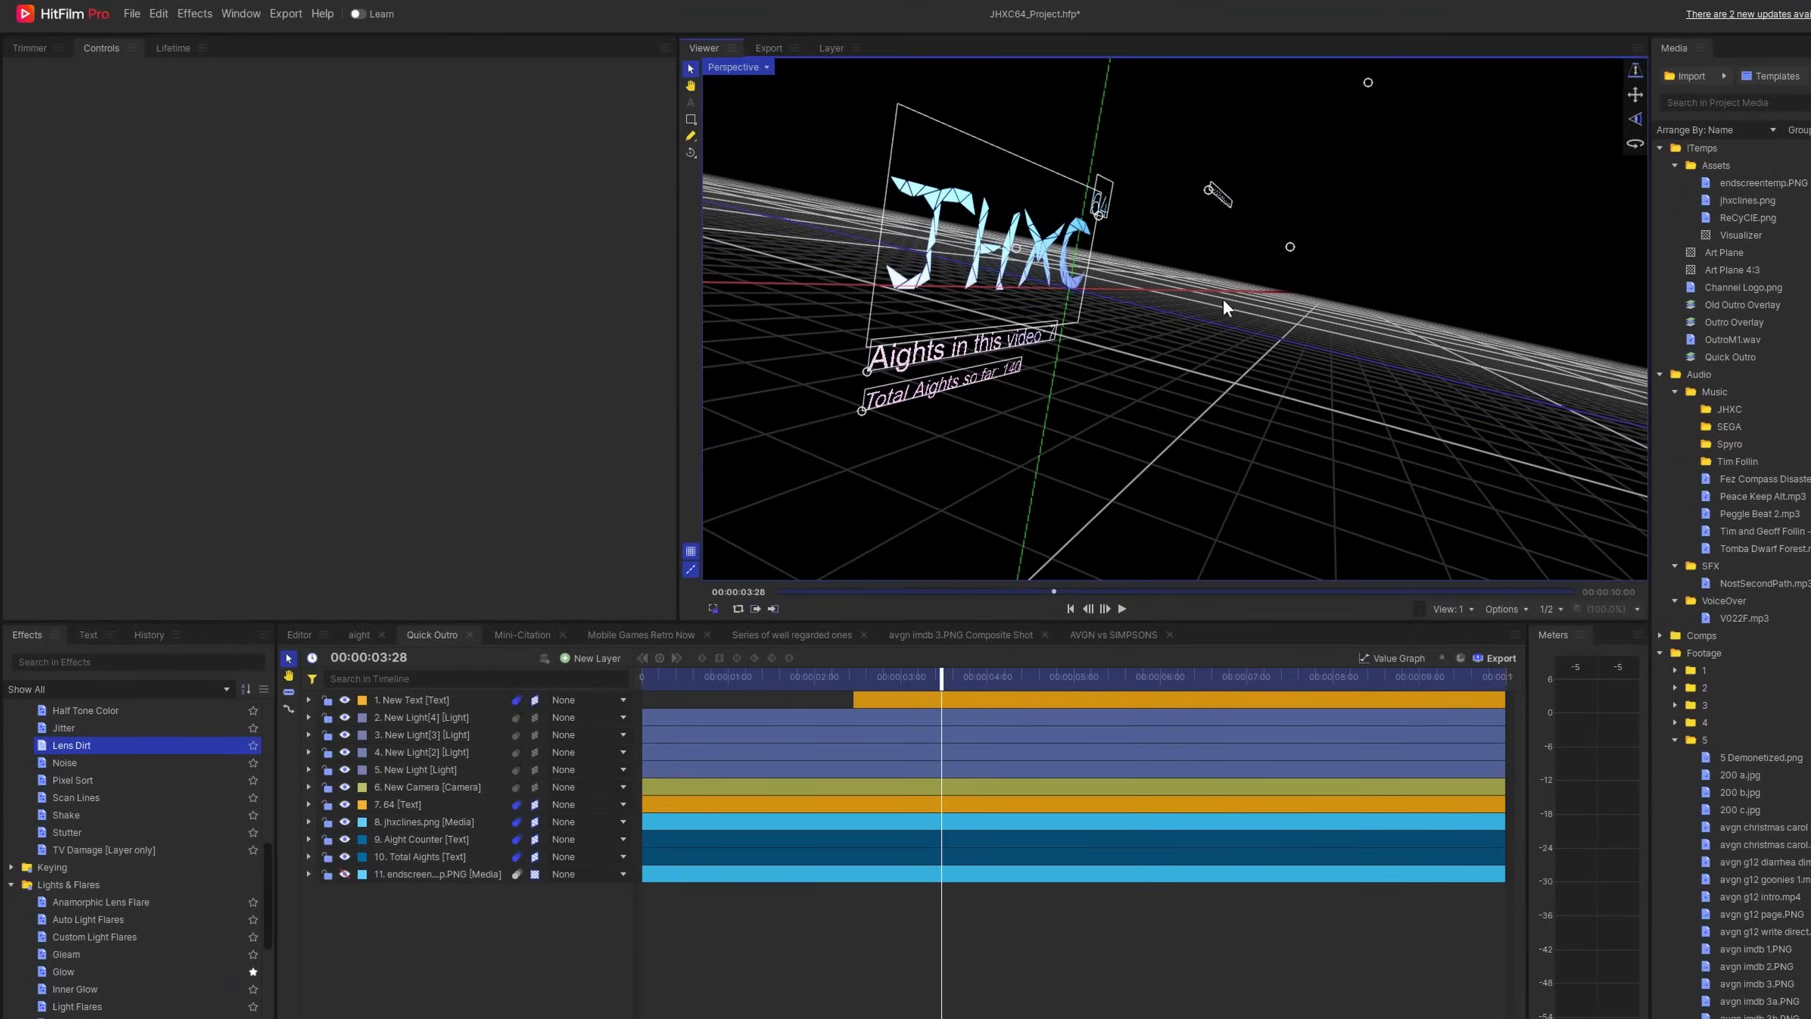
Look around the Unreal Engine level near the staircase and bring up the viewport's scalability settings
drag(1222, 298, 1135, 325)
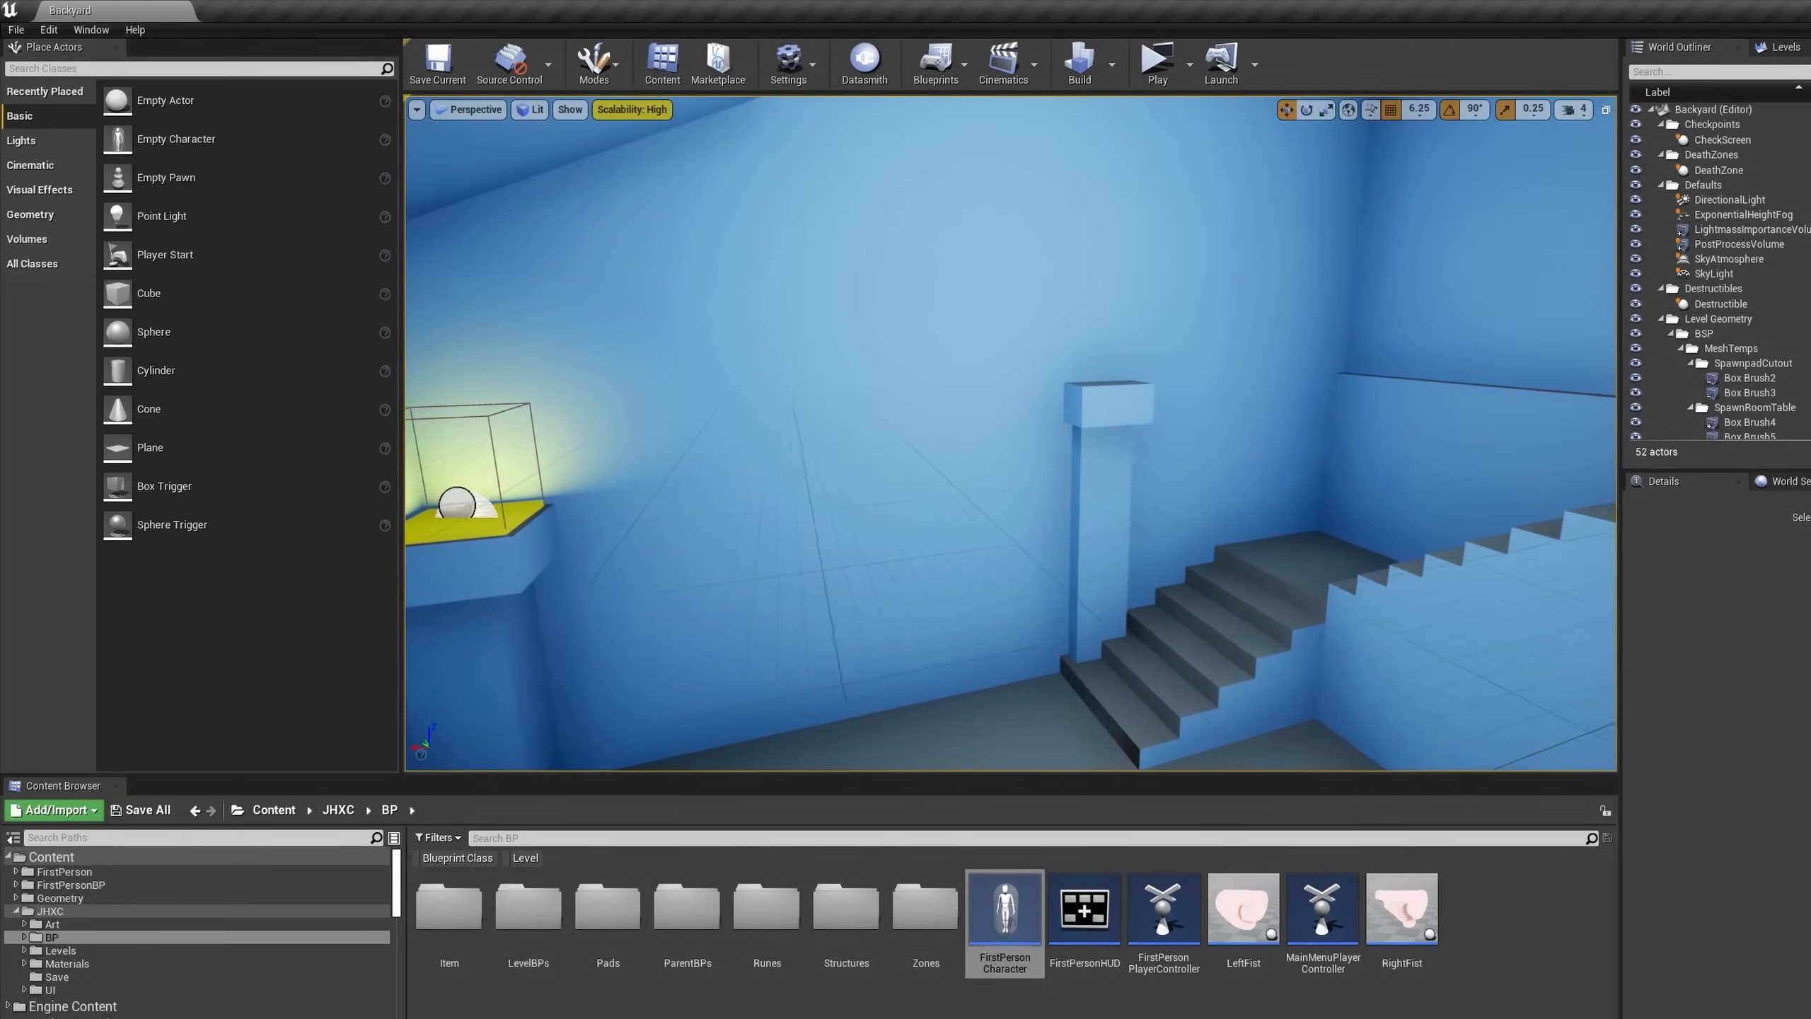
key(d)
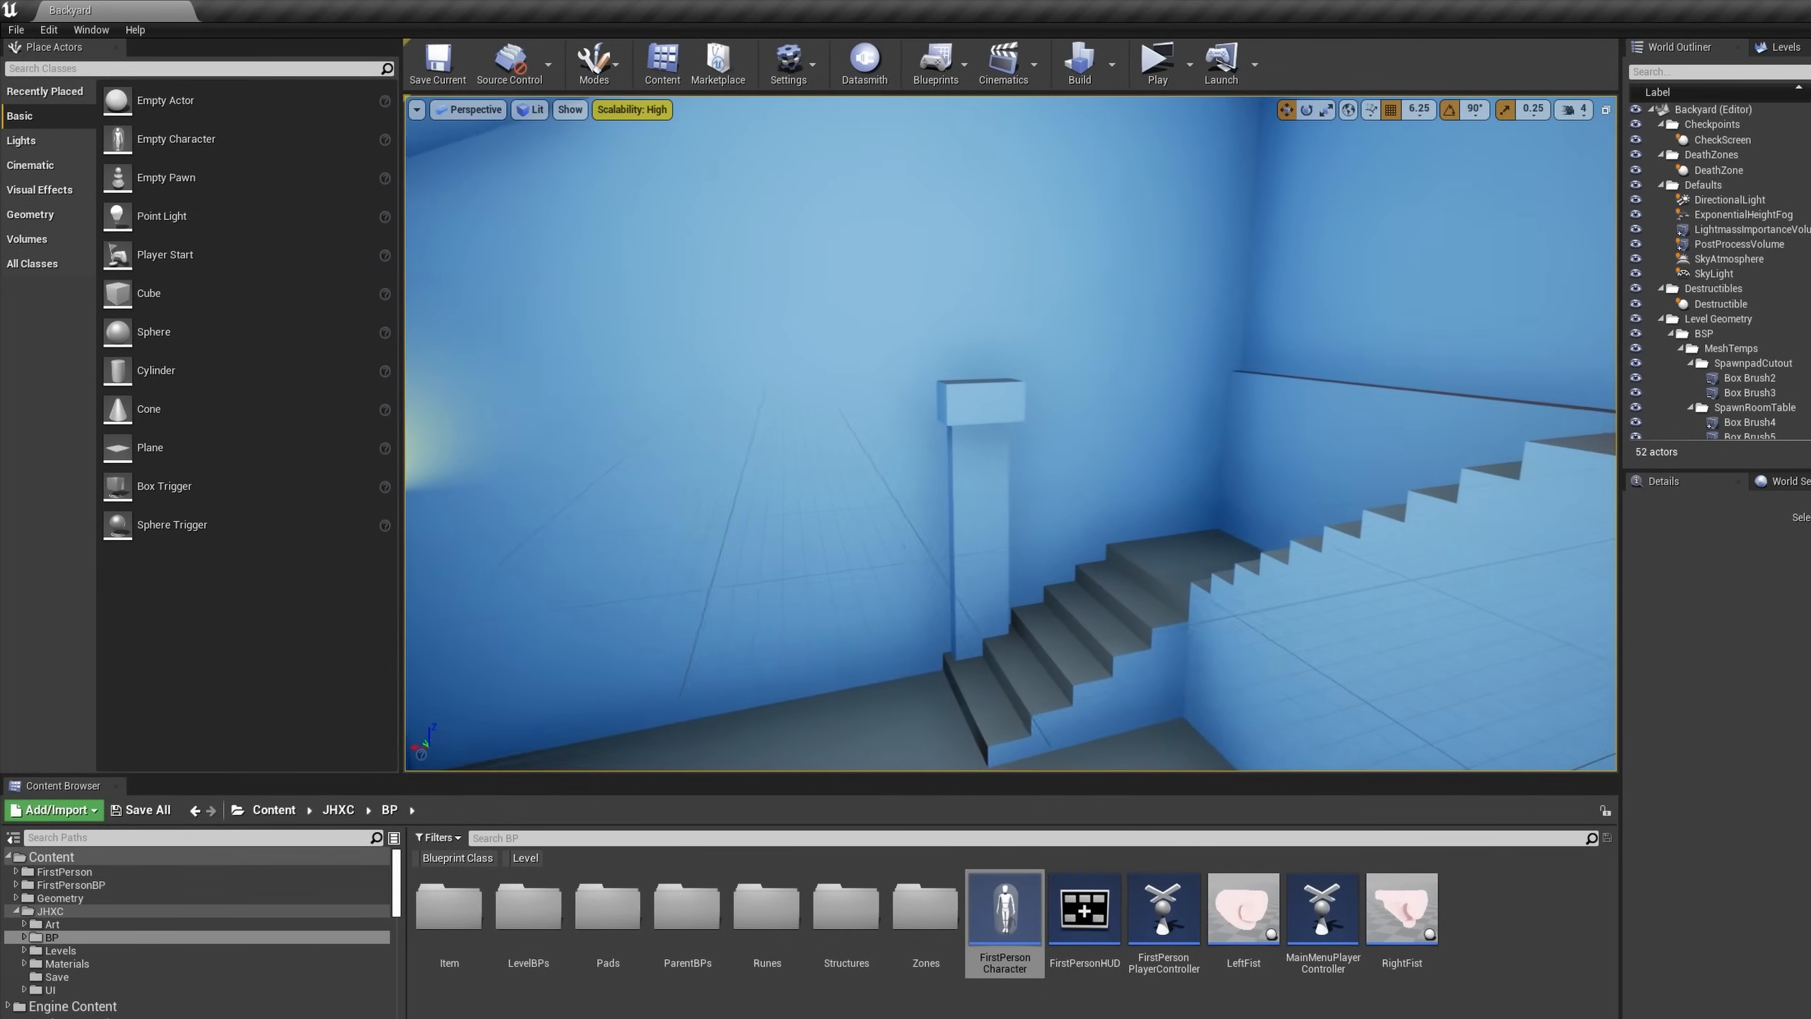
click(634, 111)
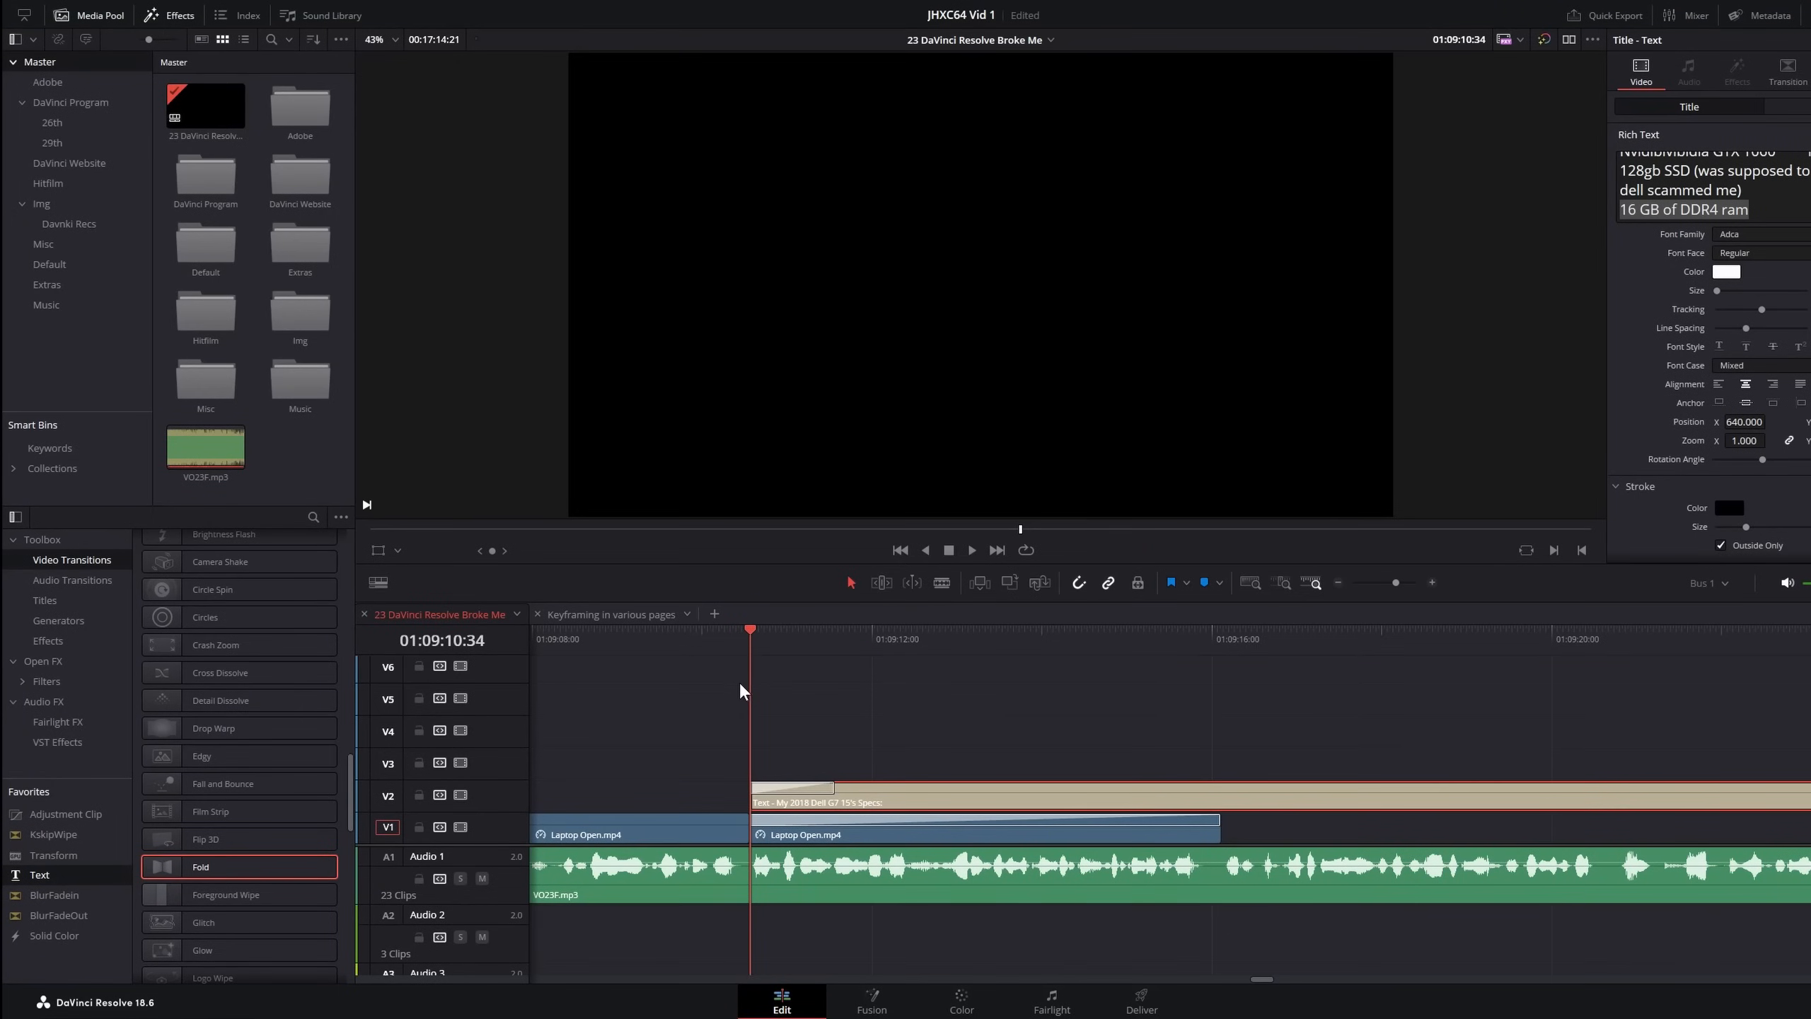
Scrub the DaVinci Resolve timeline across the start of the Dell G7 15 specs title to preview its transition
click(701, 684)
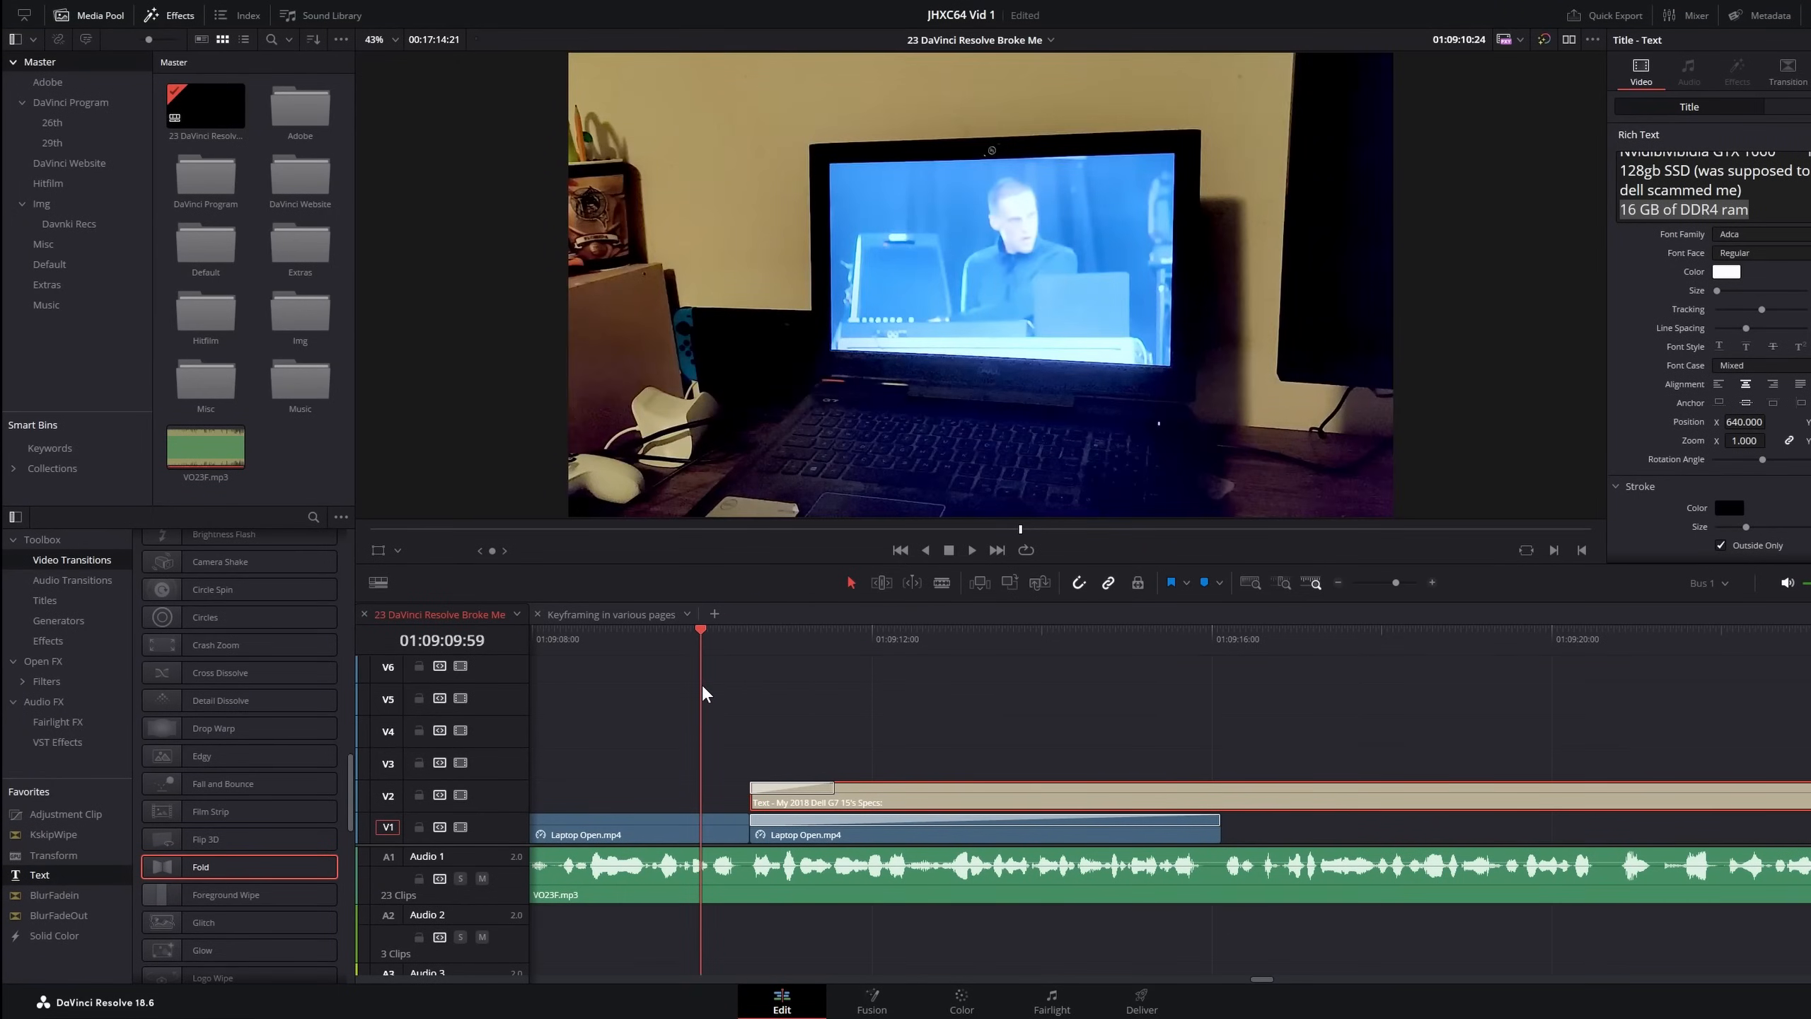
click(794, 682)
click(806, 683)
click(833, 686)
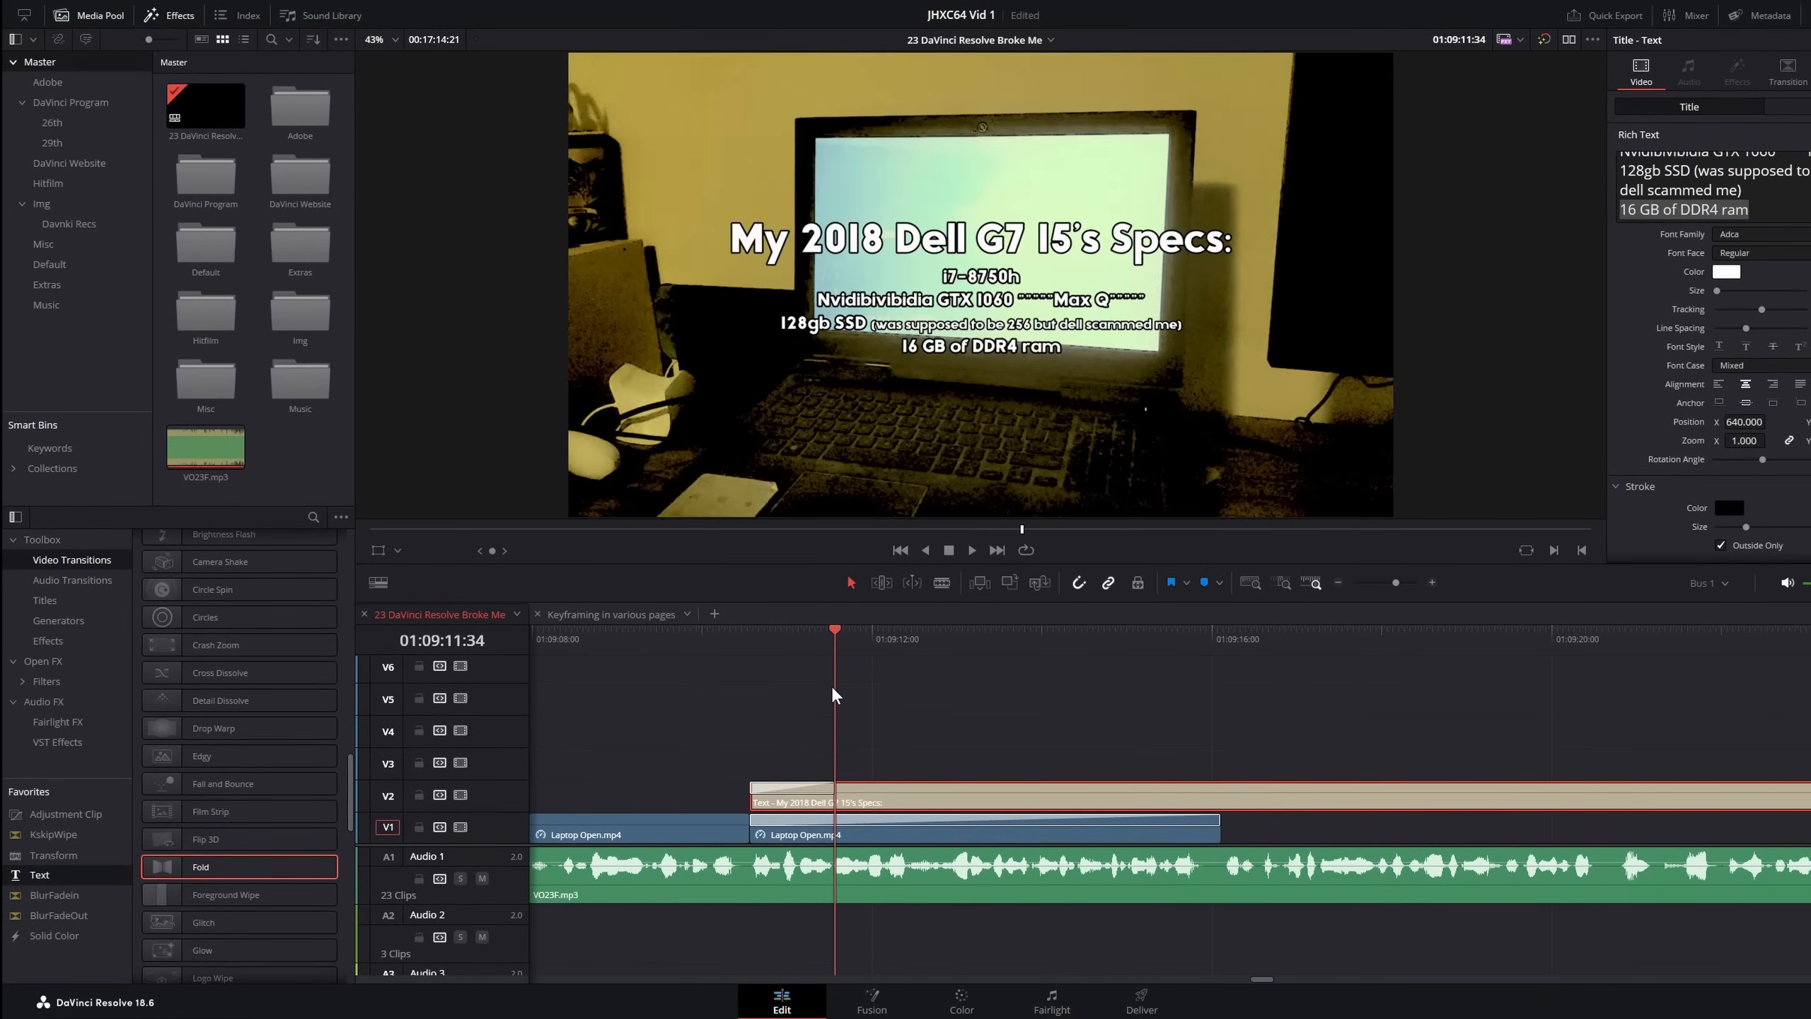
click(819, 689)
drag(819, 689, 811, 688)
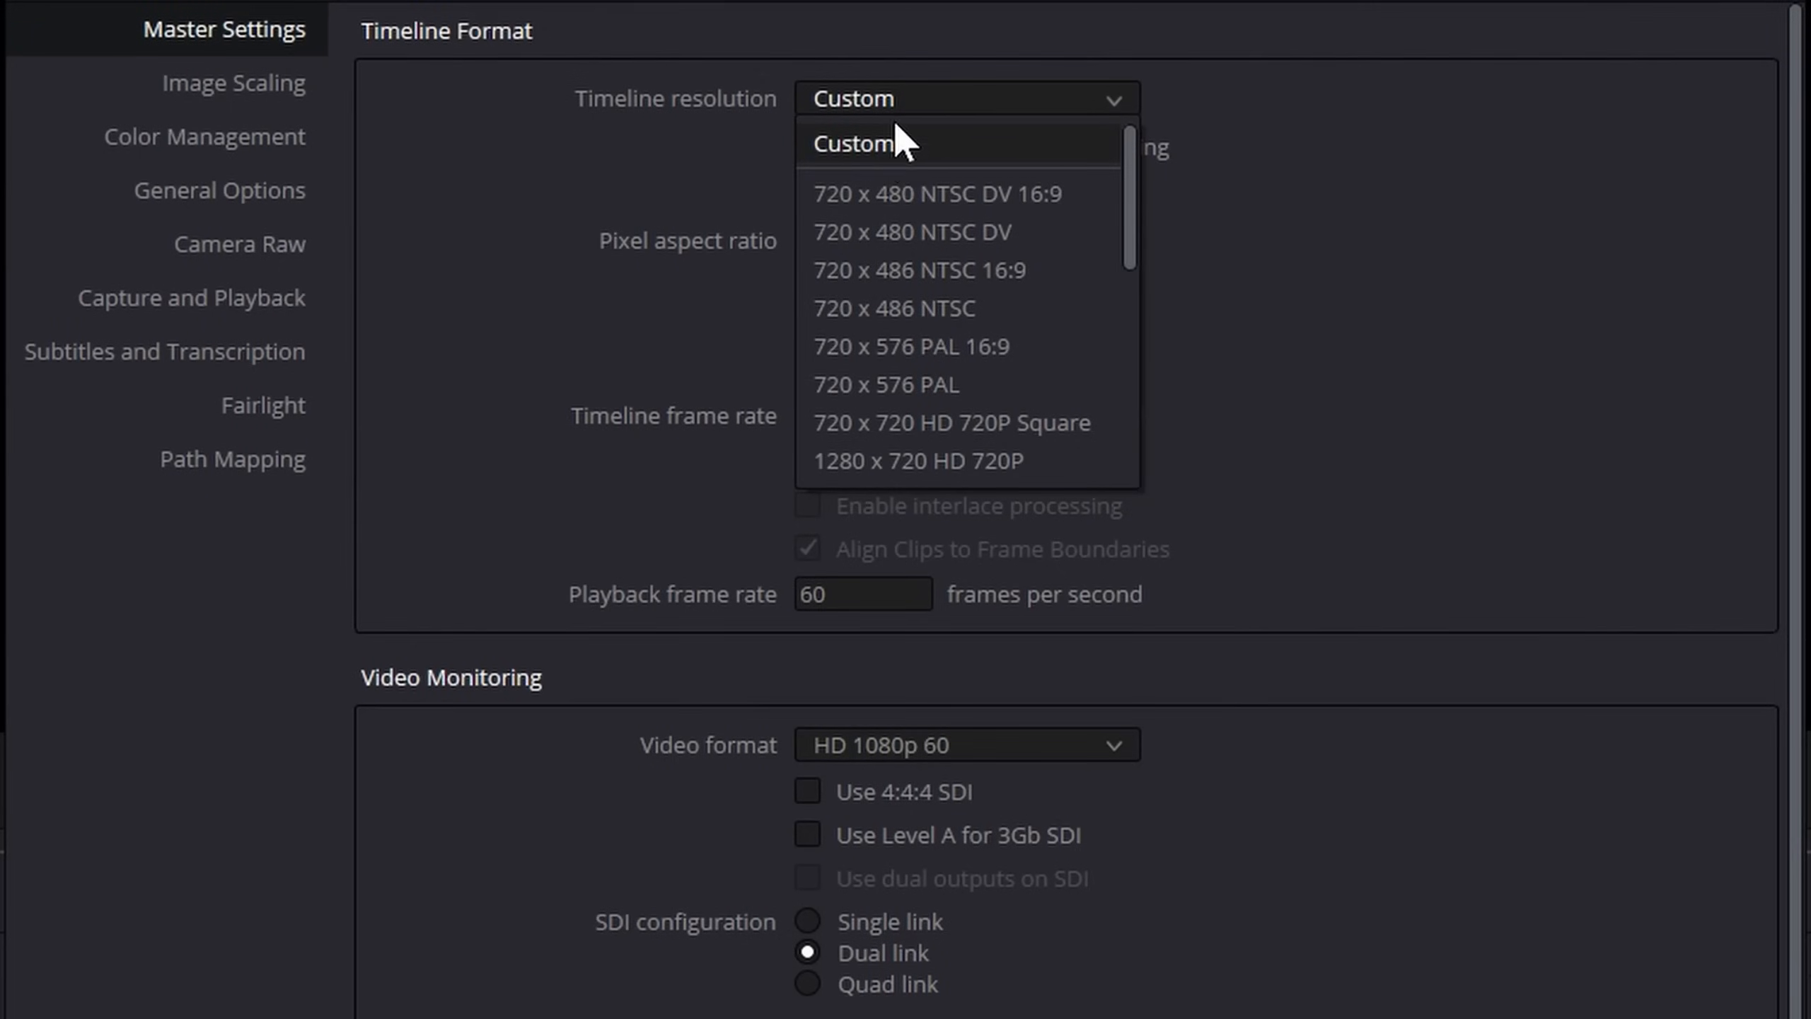
scroll(913, 285, down, 5)
scroll(975, 323, up, 2)
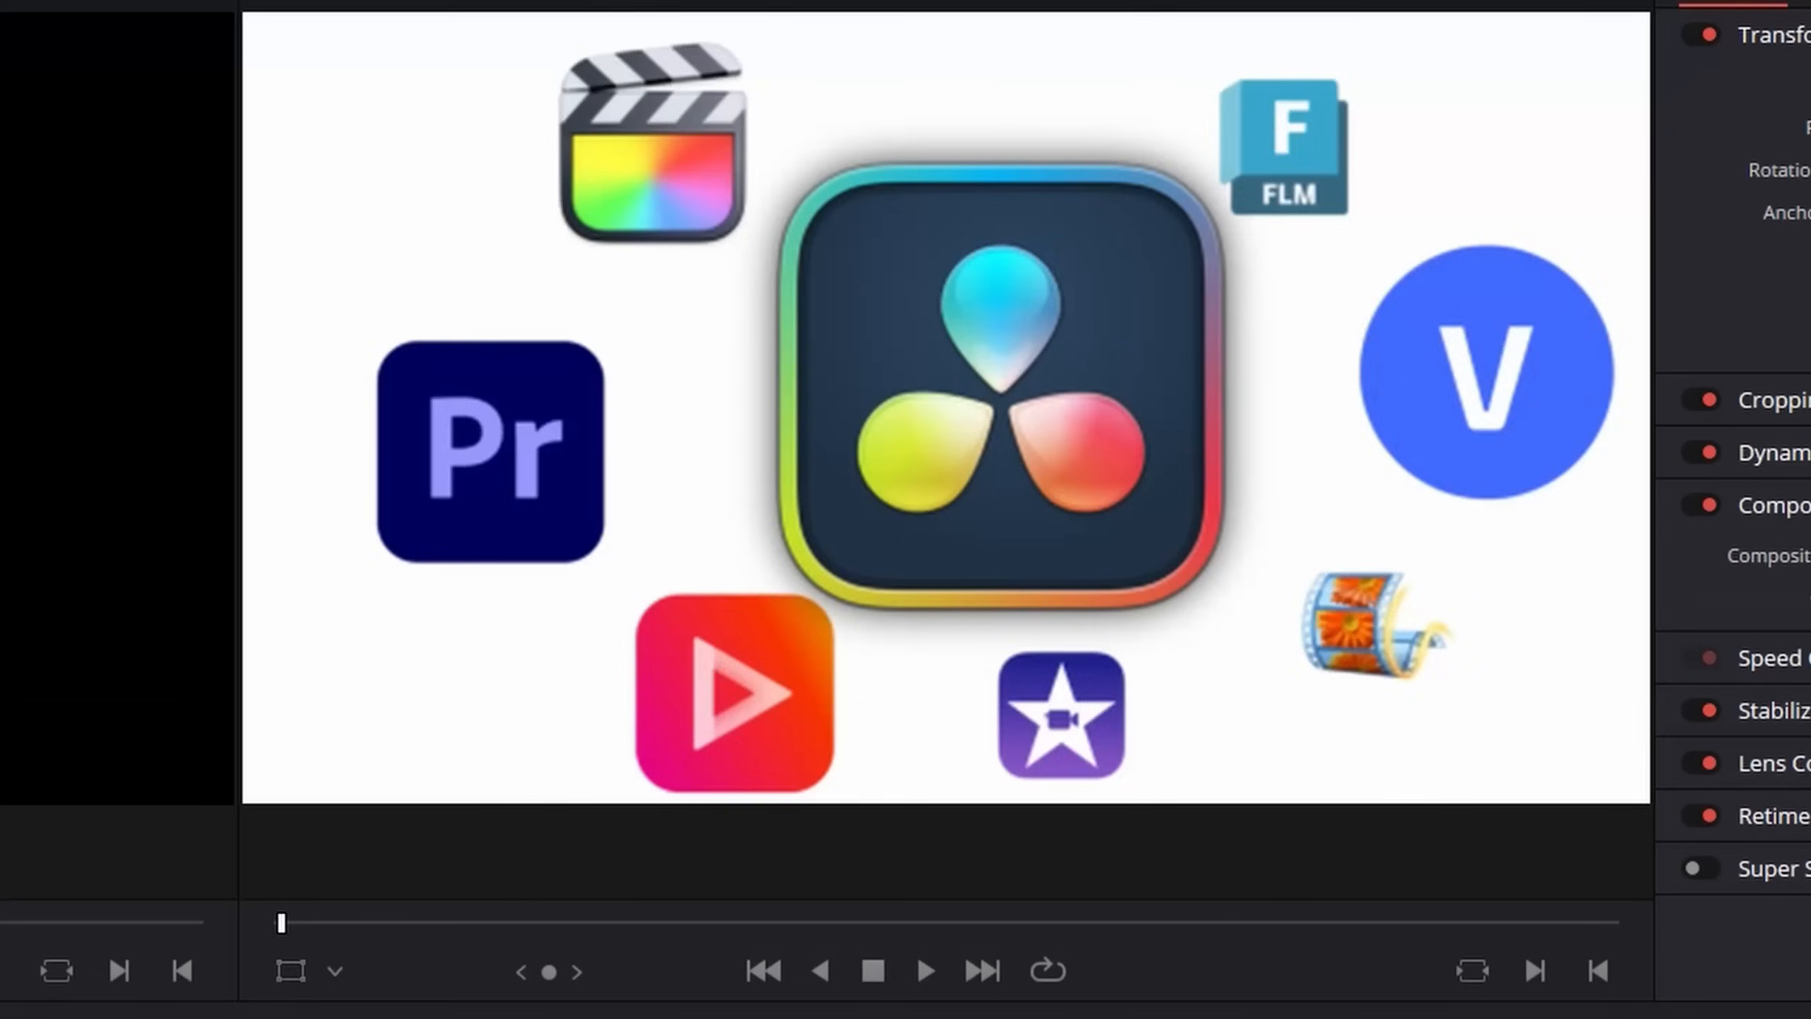
key(space)
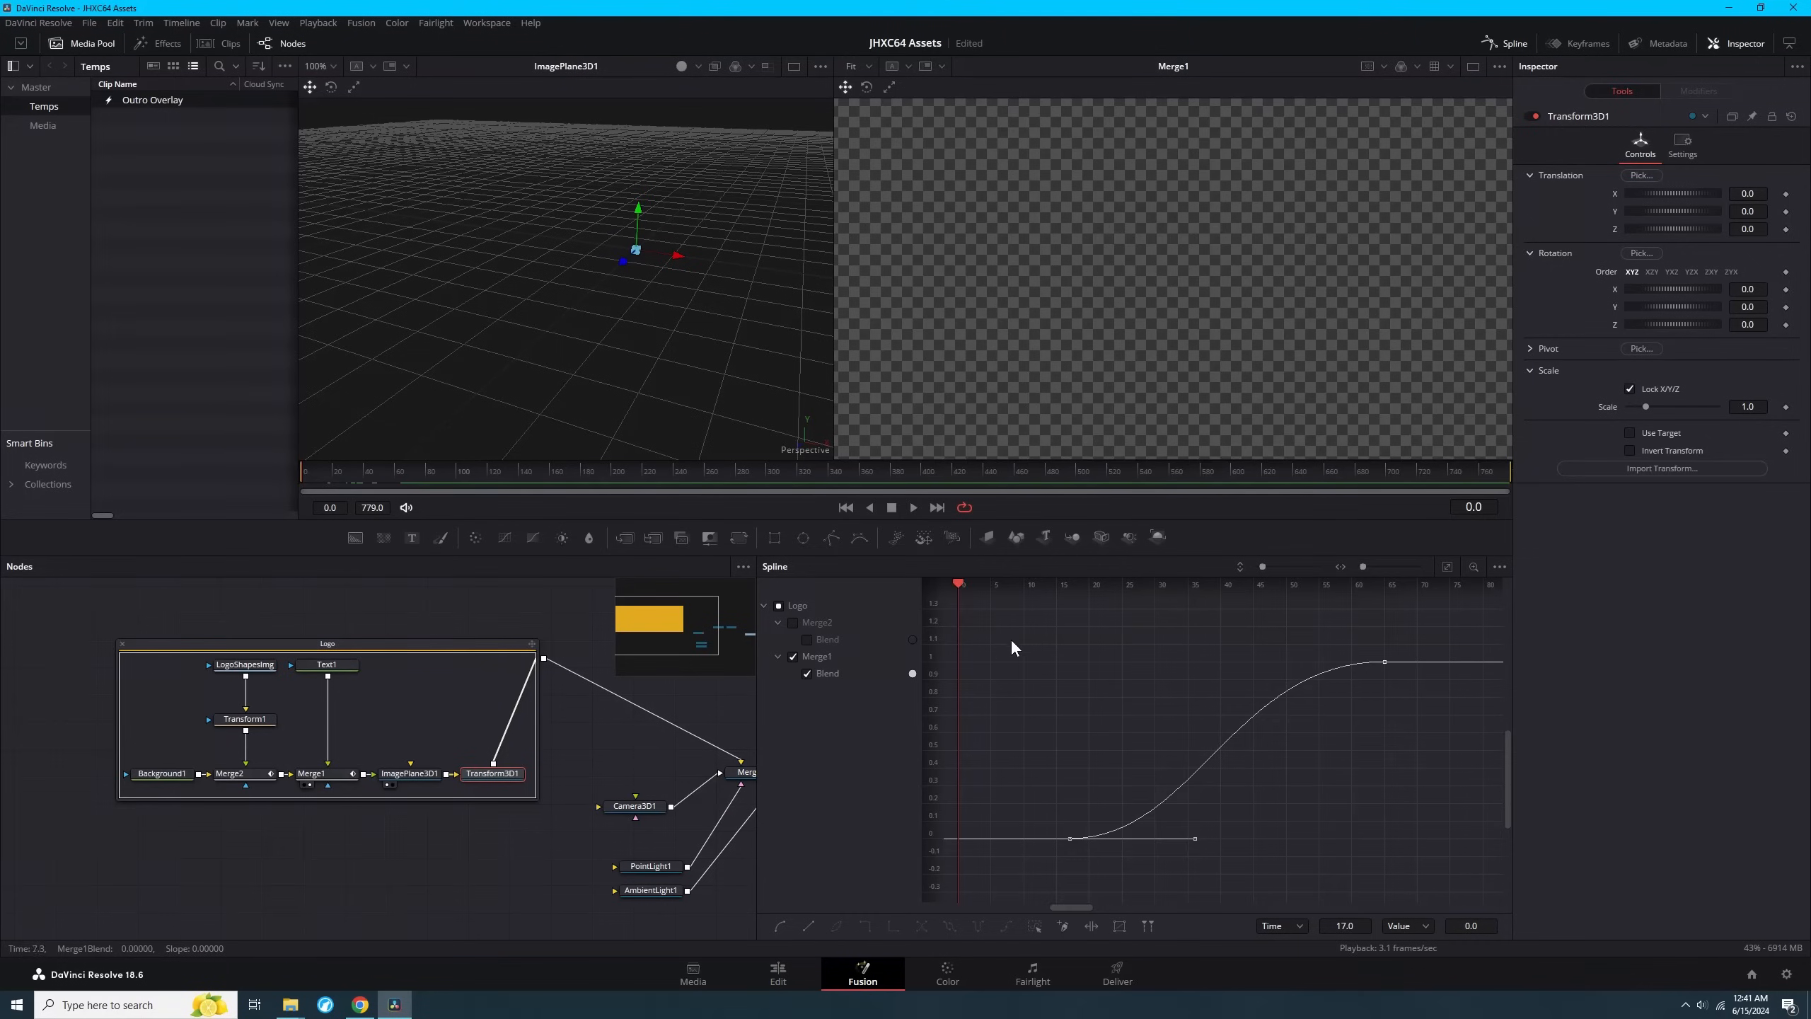
scroll(1013, 646, left, 1)
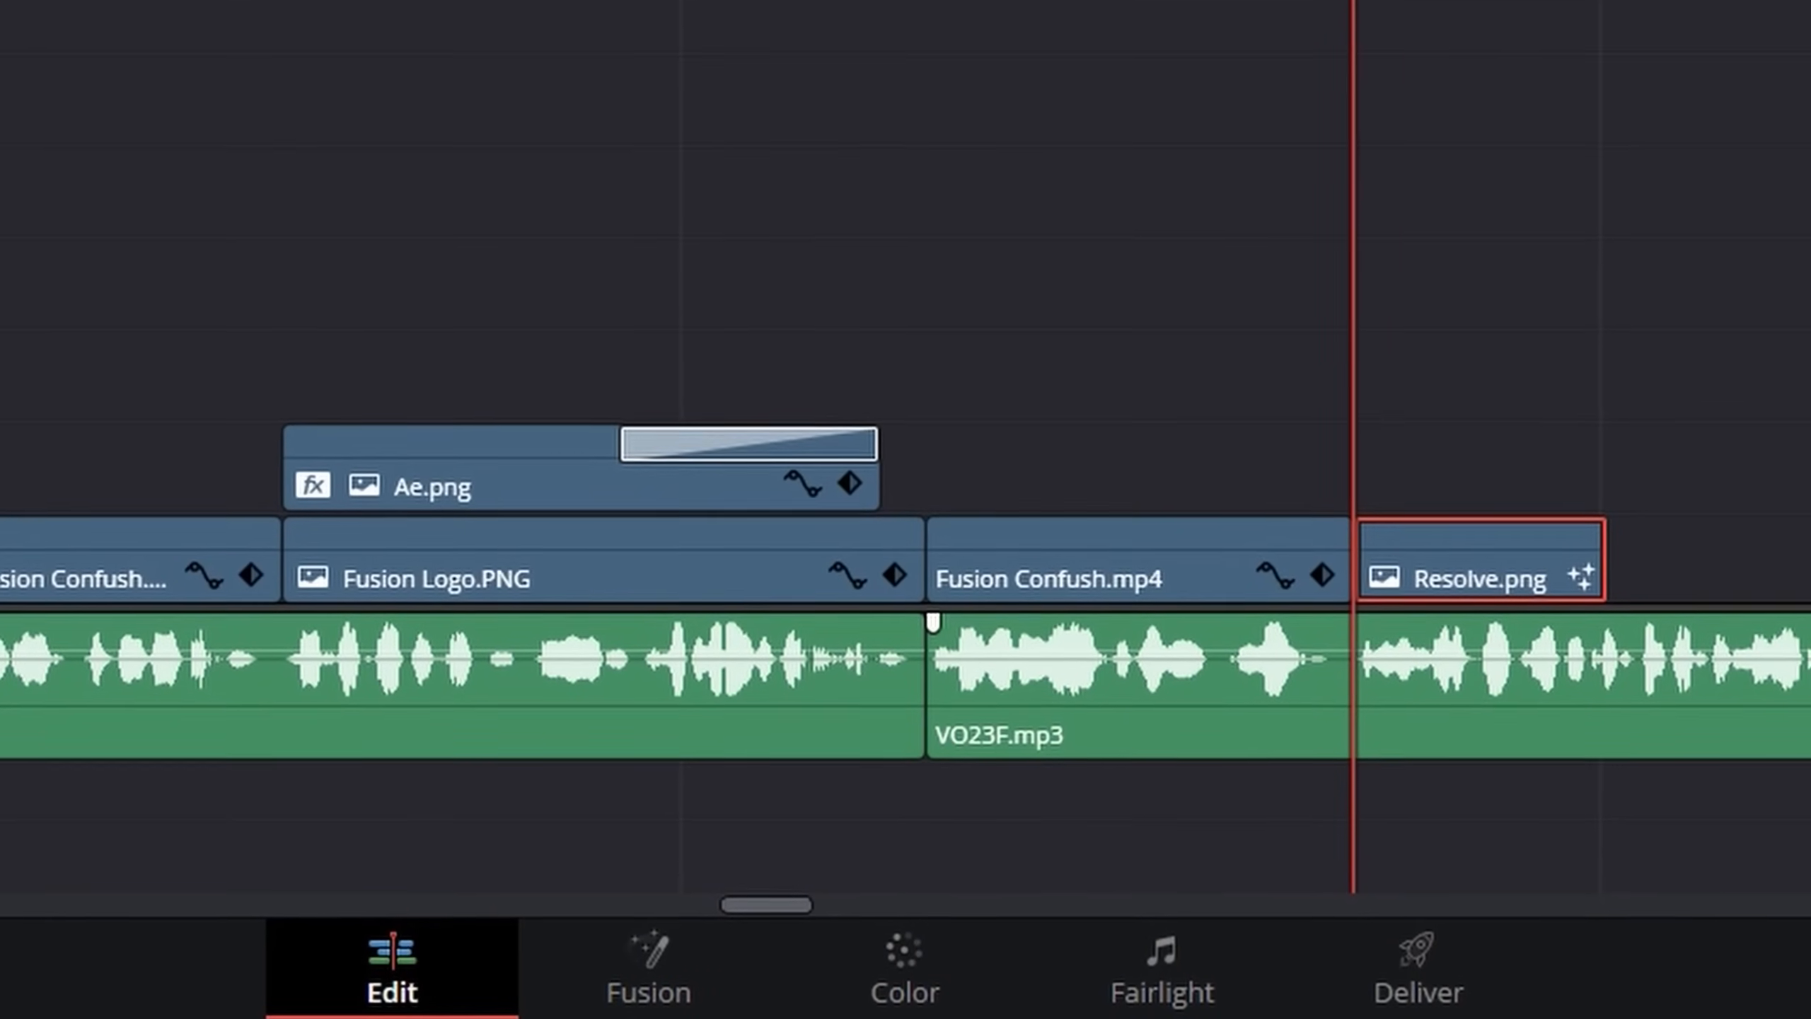
Open the Resolve.png clip's composition on the Fusion page
click(652, 984)
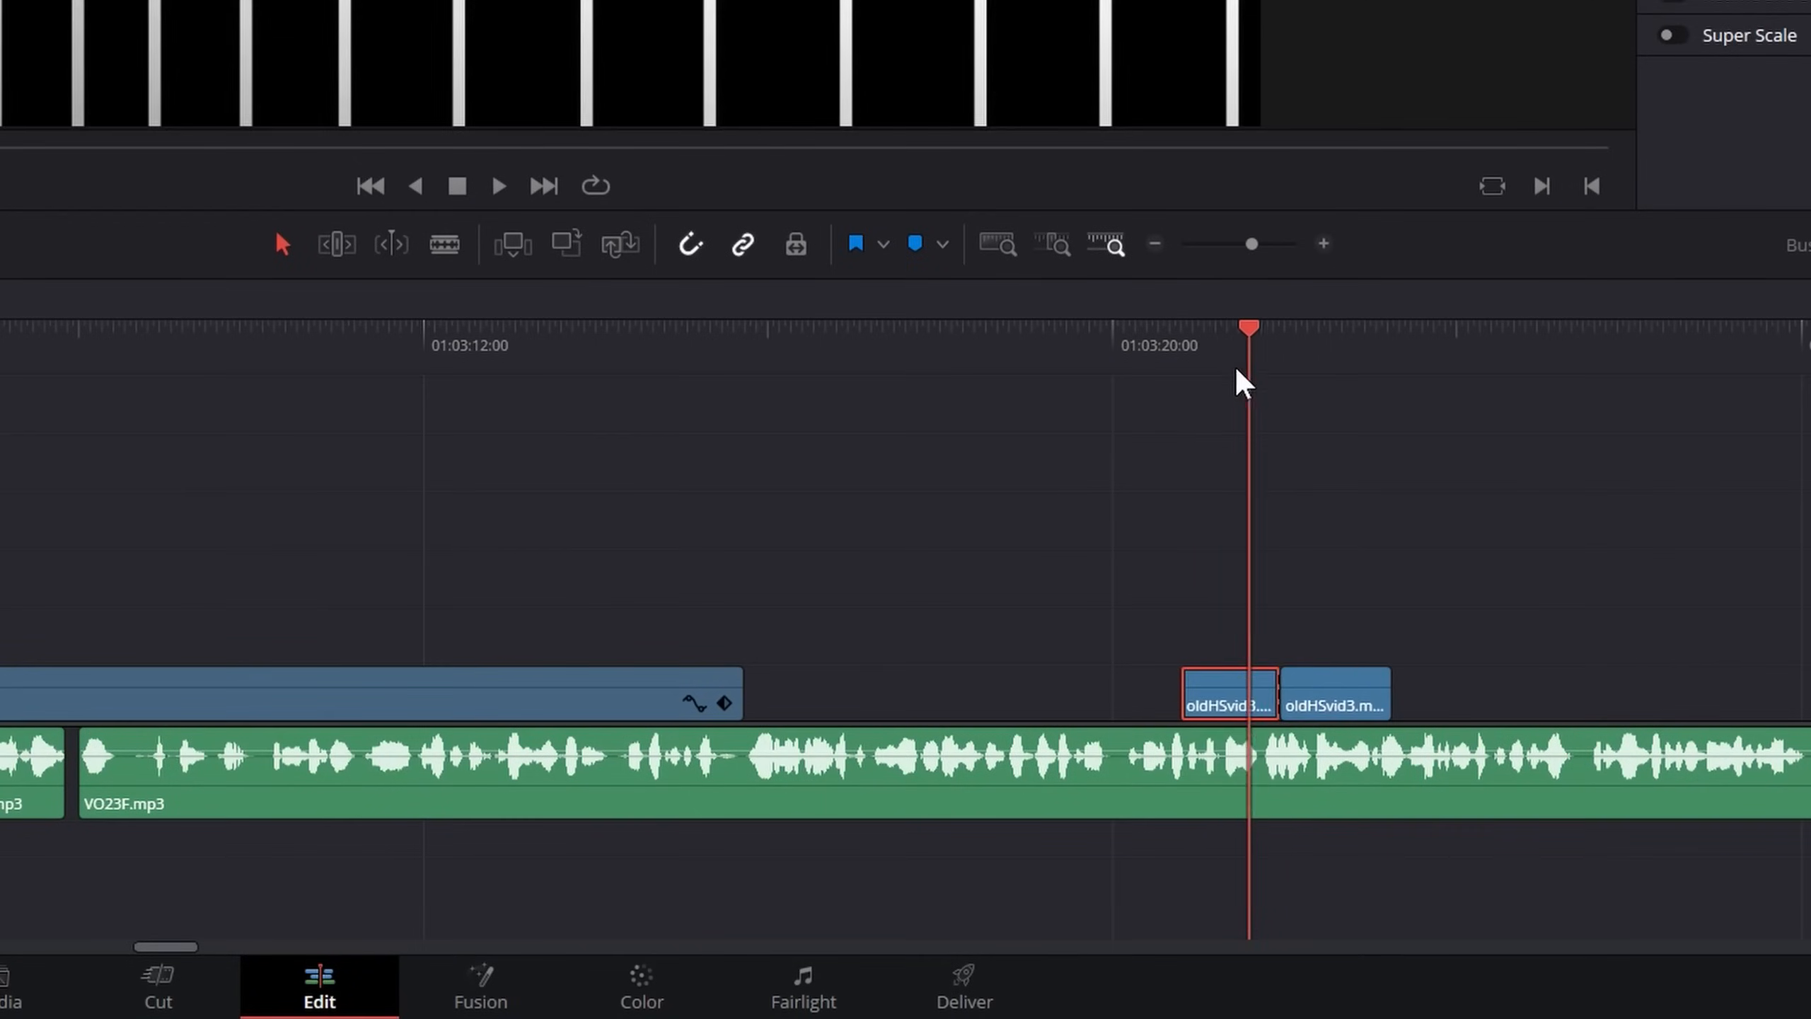
Select the second oldHSvid3 clip in the Edit timeline and bring up its retime controls
click(1341, 692)
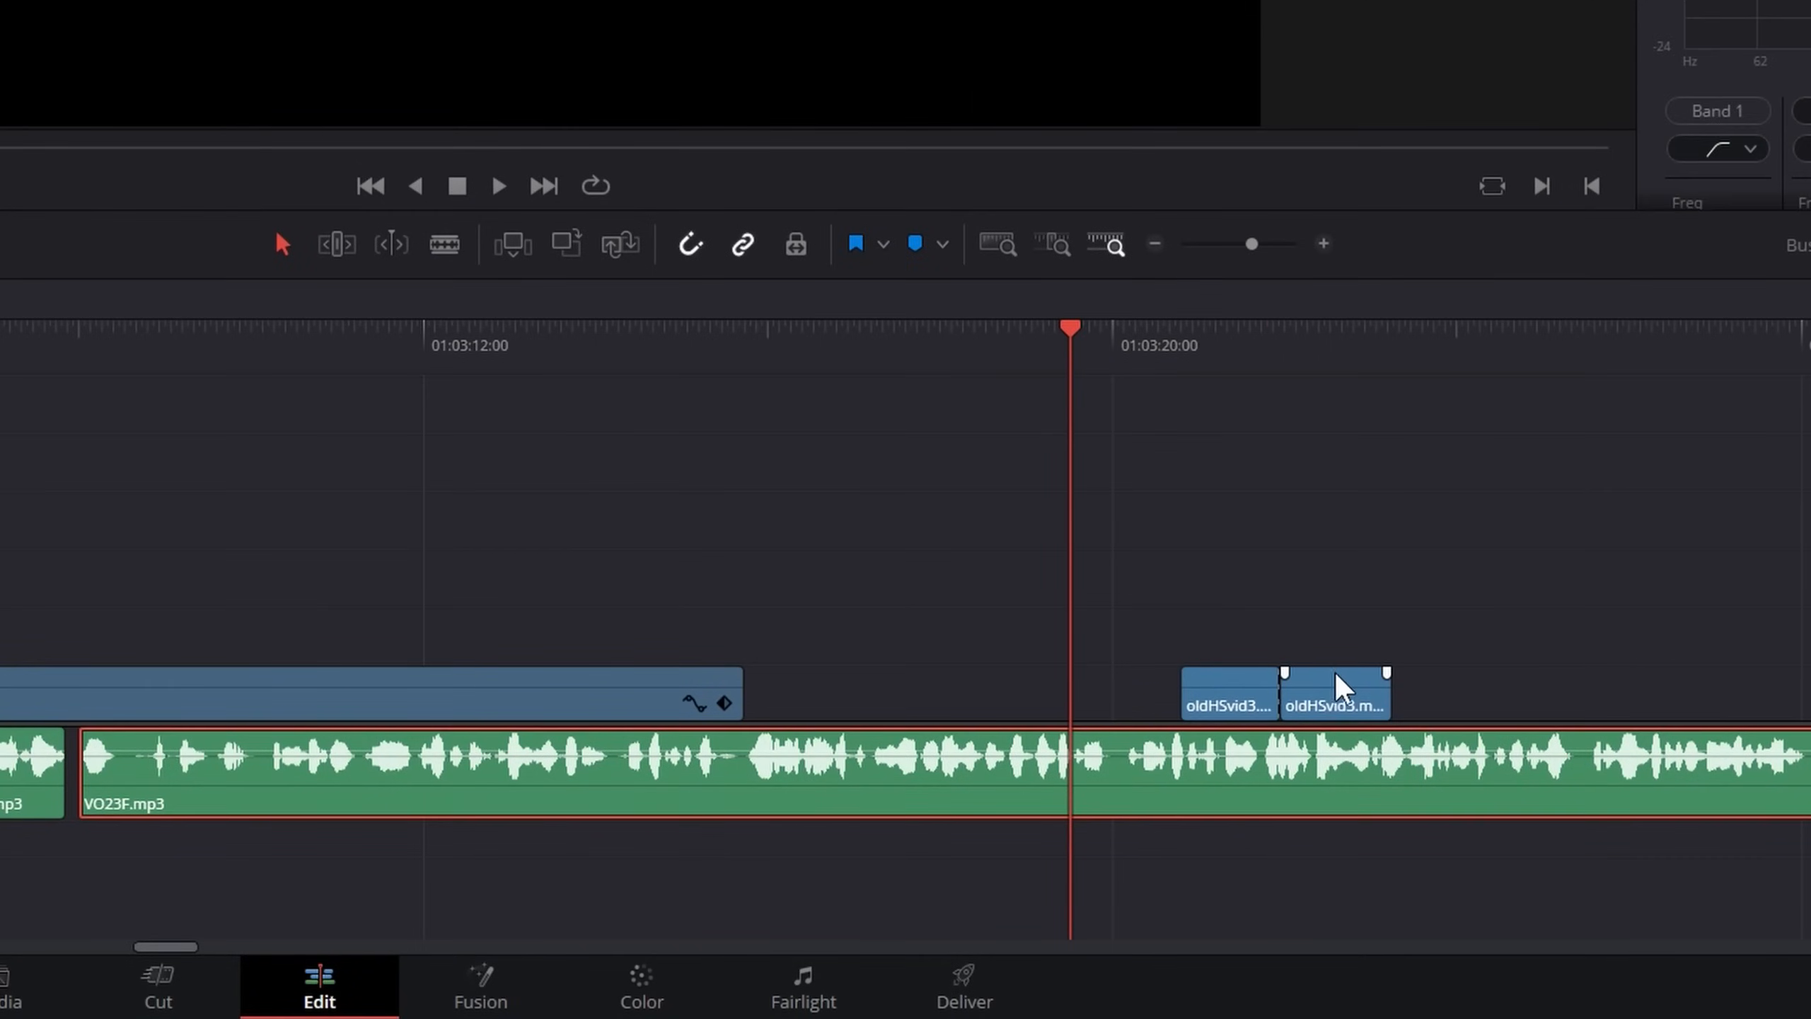
key(ctrl+r)
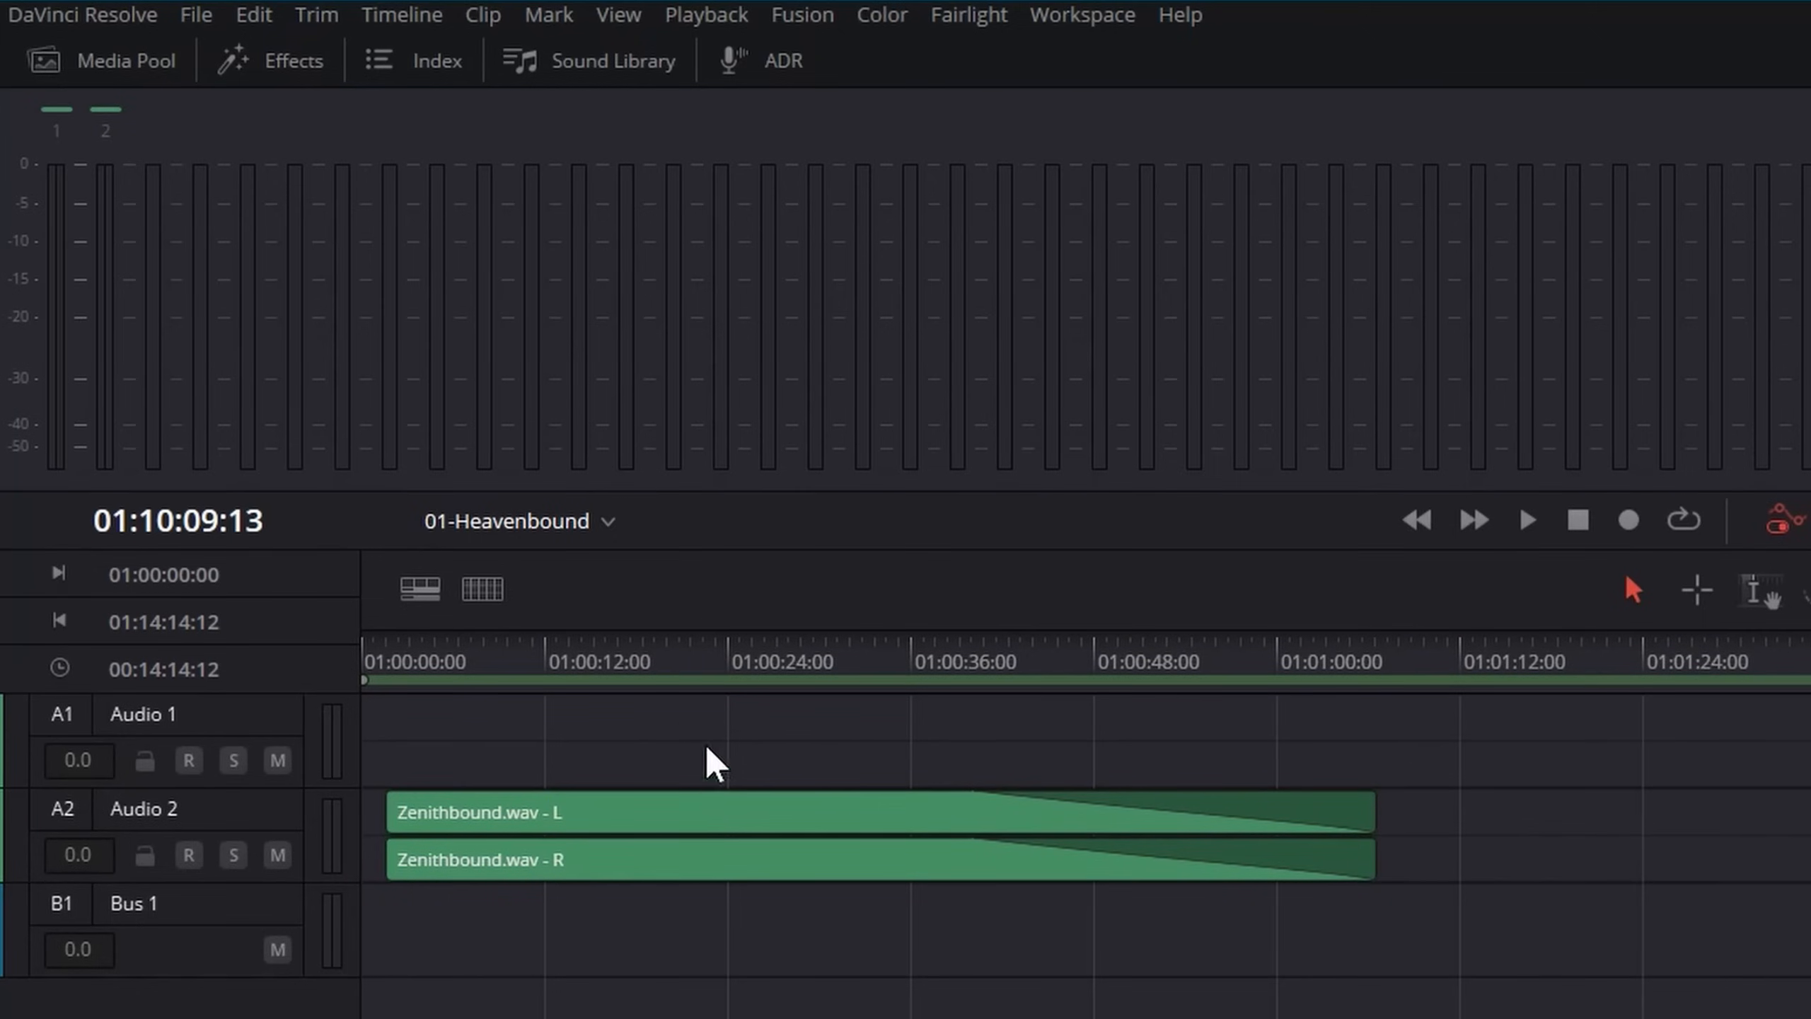
Select the Zenithbound.wav clip on the Fairlight page, and apply the Default Fusion layout preset on the Fusion page
click(696, 852)
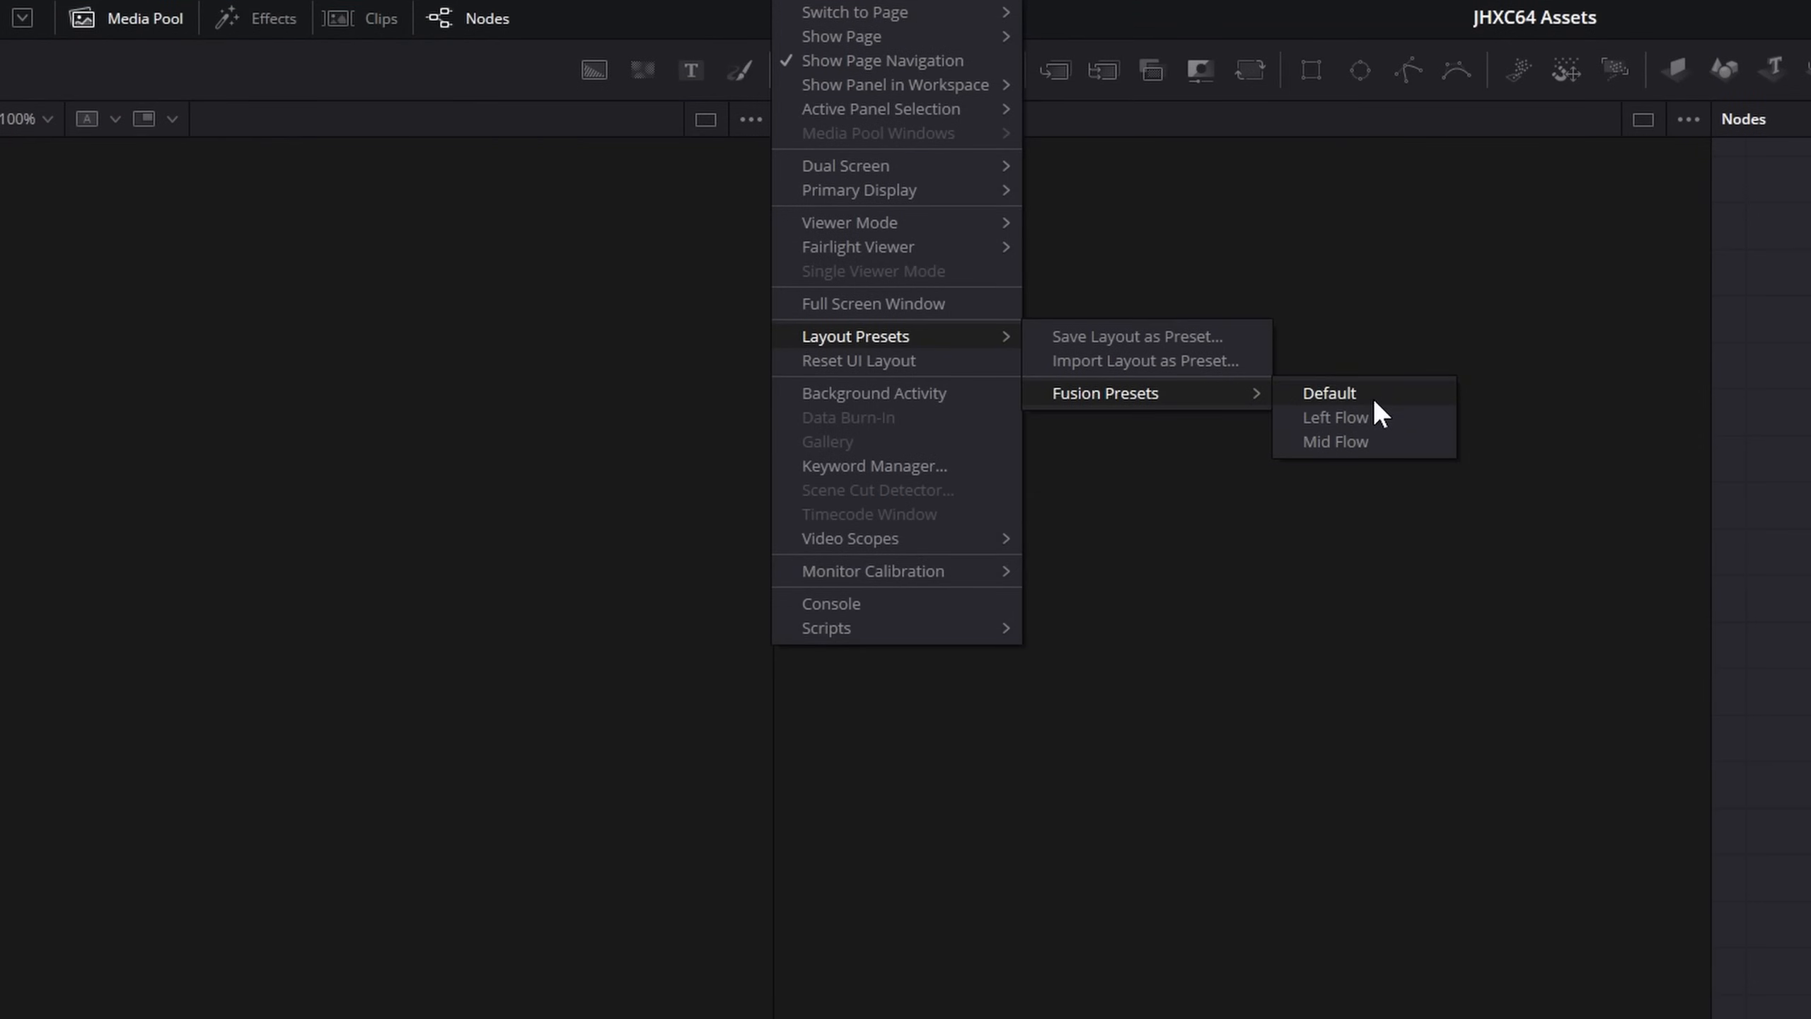
click(1373, 397)
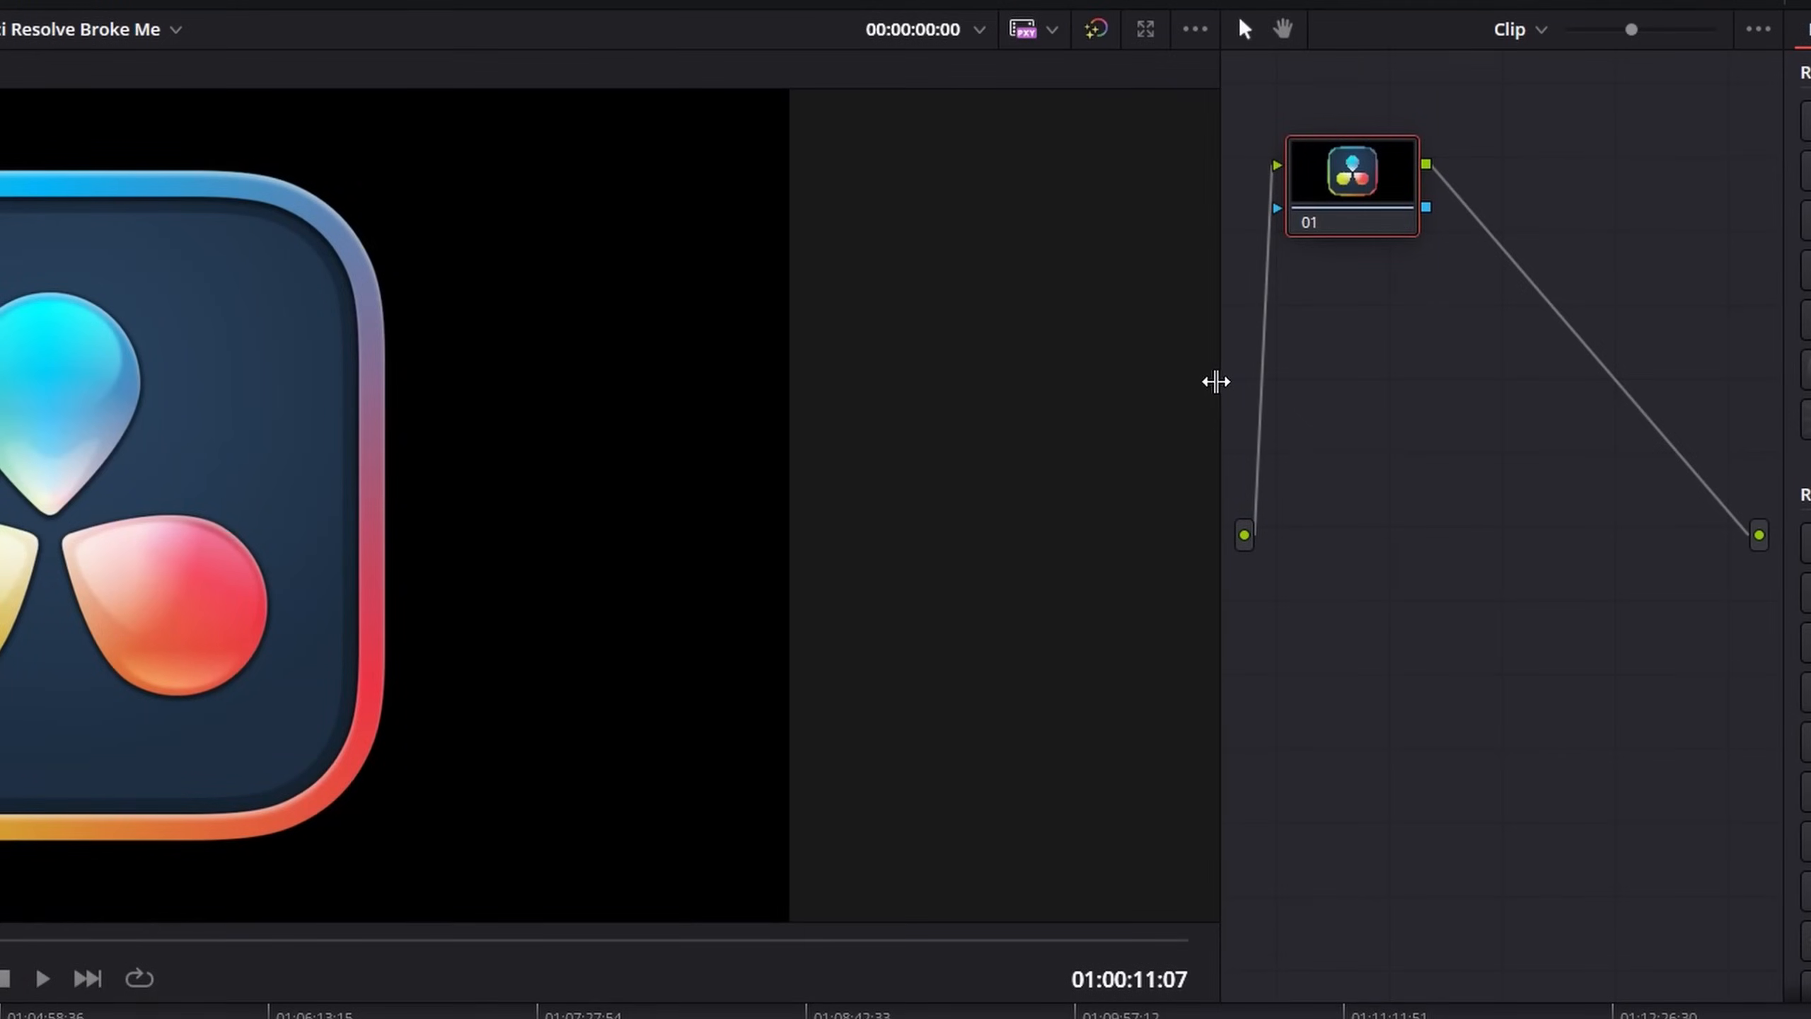
Move node 01 down level with the source input in the Color page's node graph and add a Corrector node
drag(1215, 382, 445, 457)
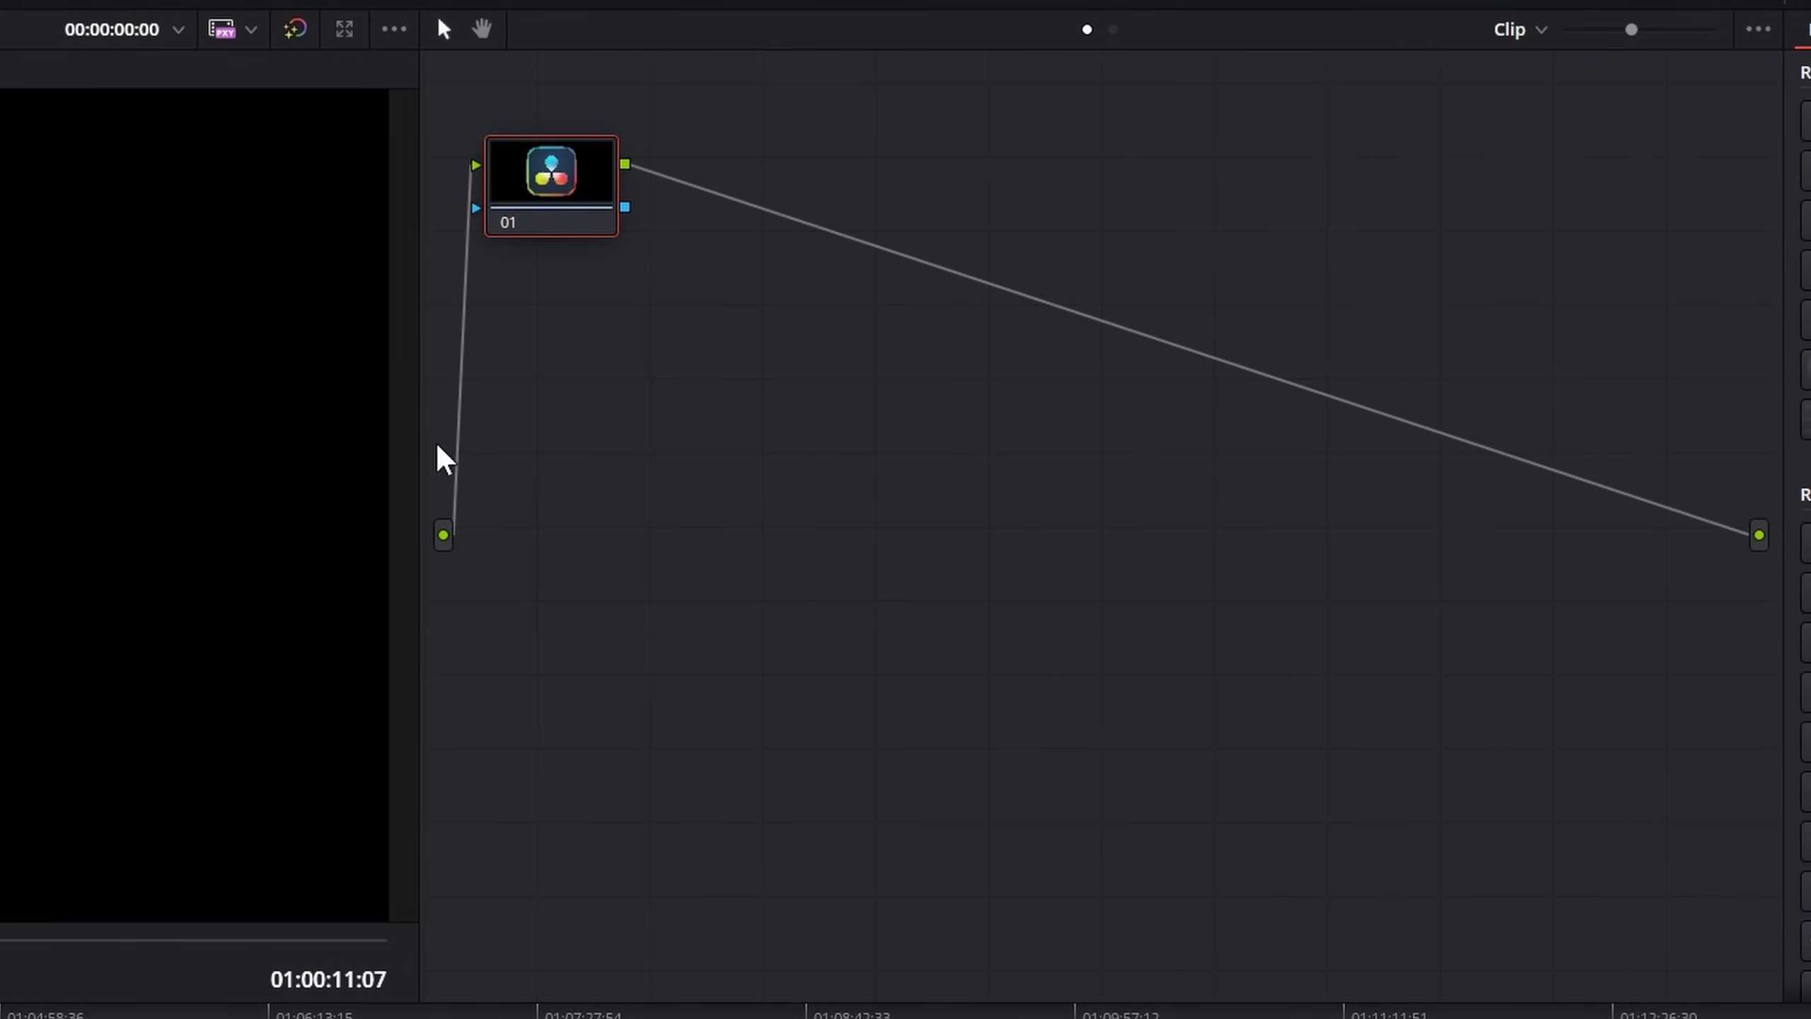
drag(553, 165, 649, 478)
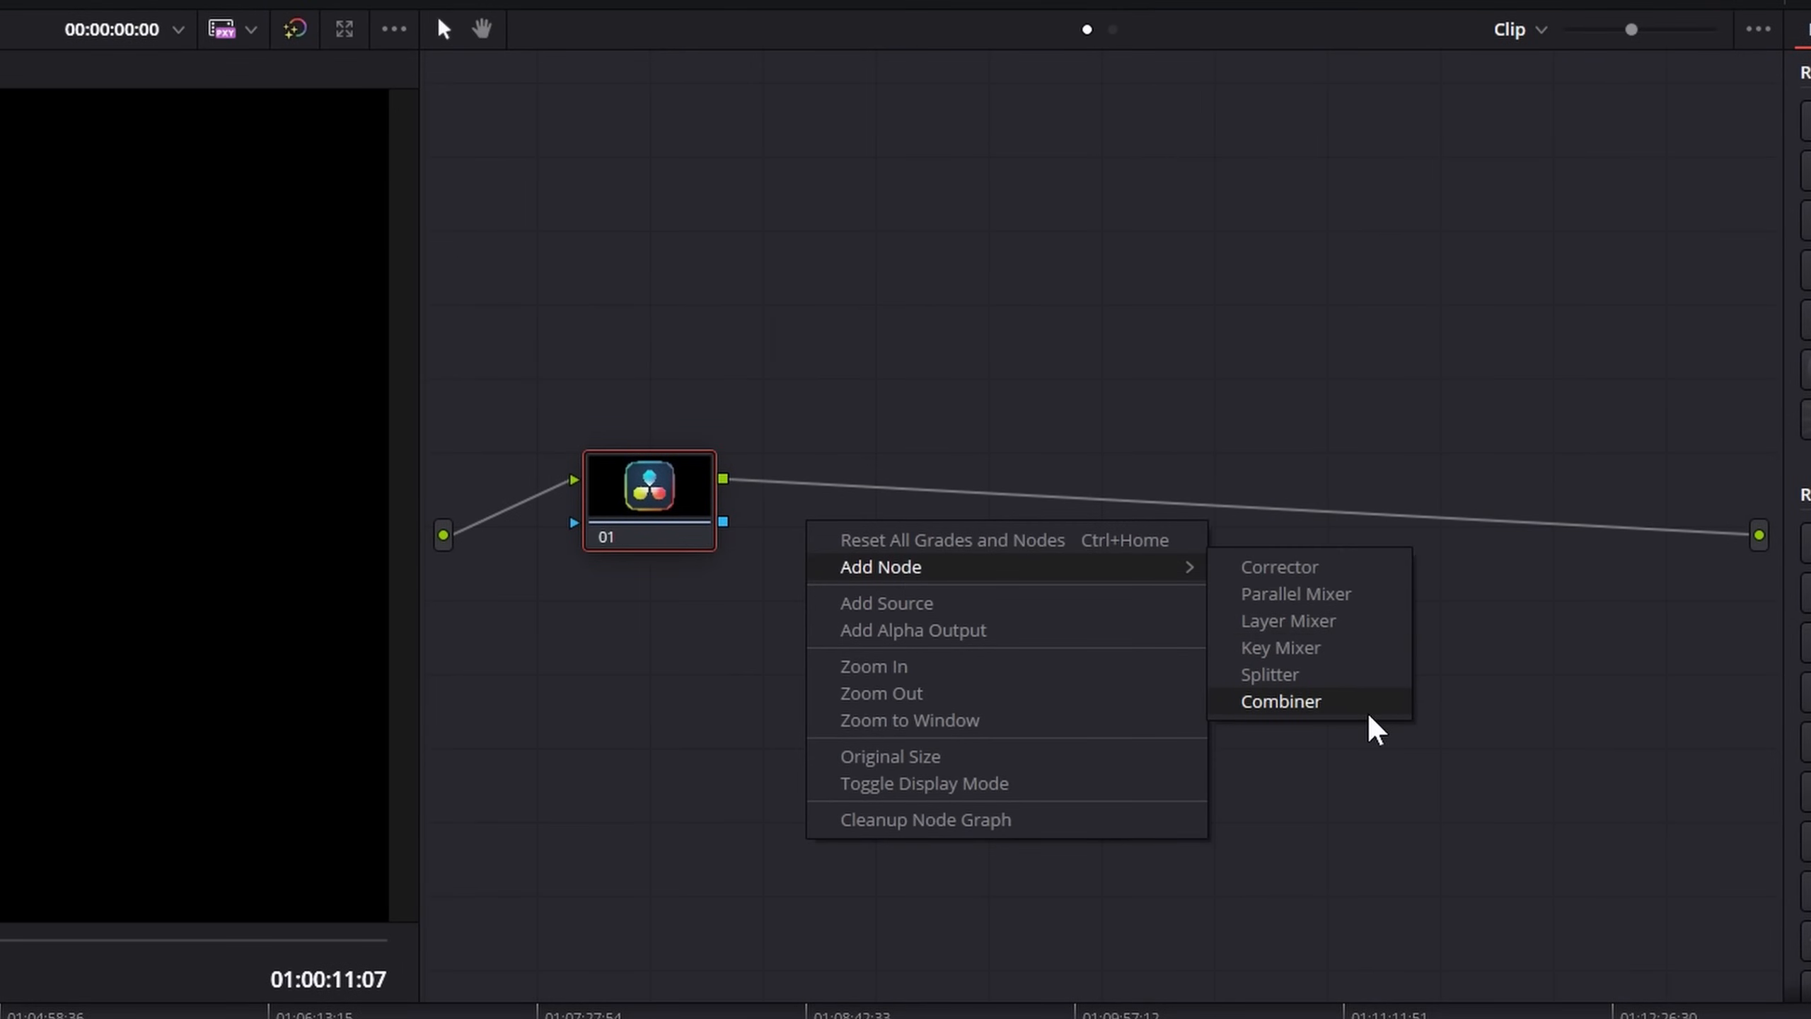
click(1305, 575)
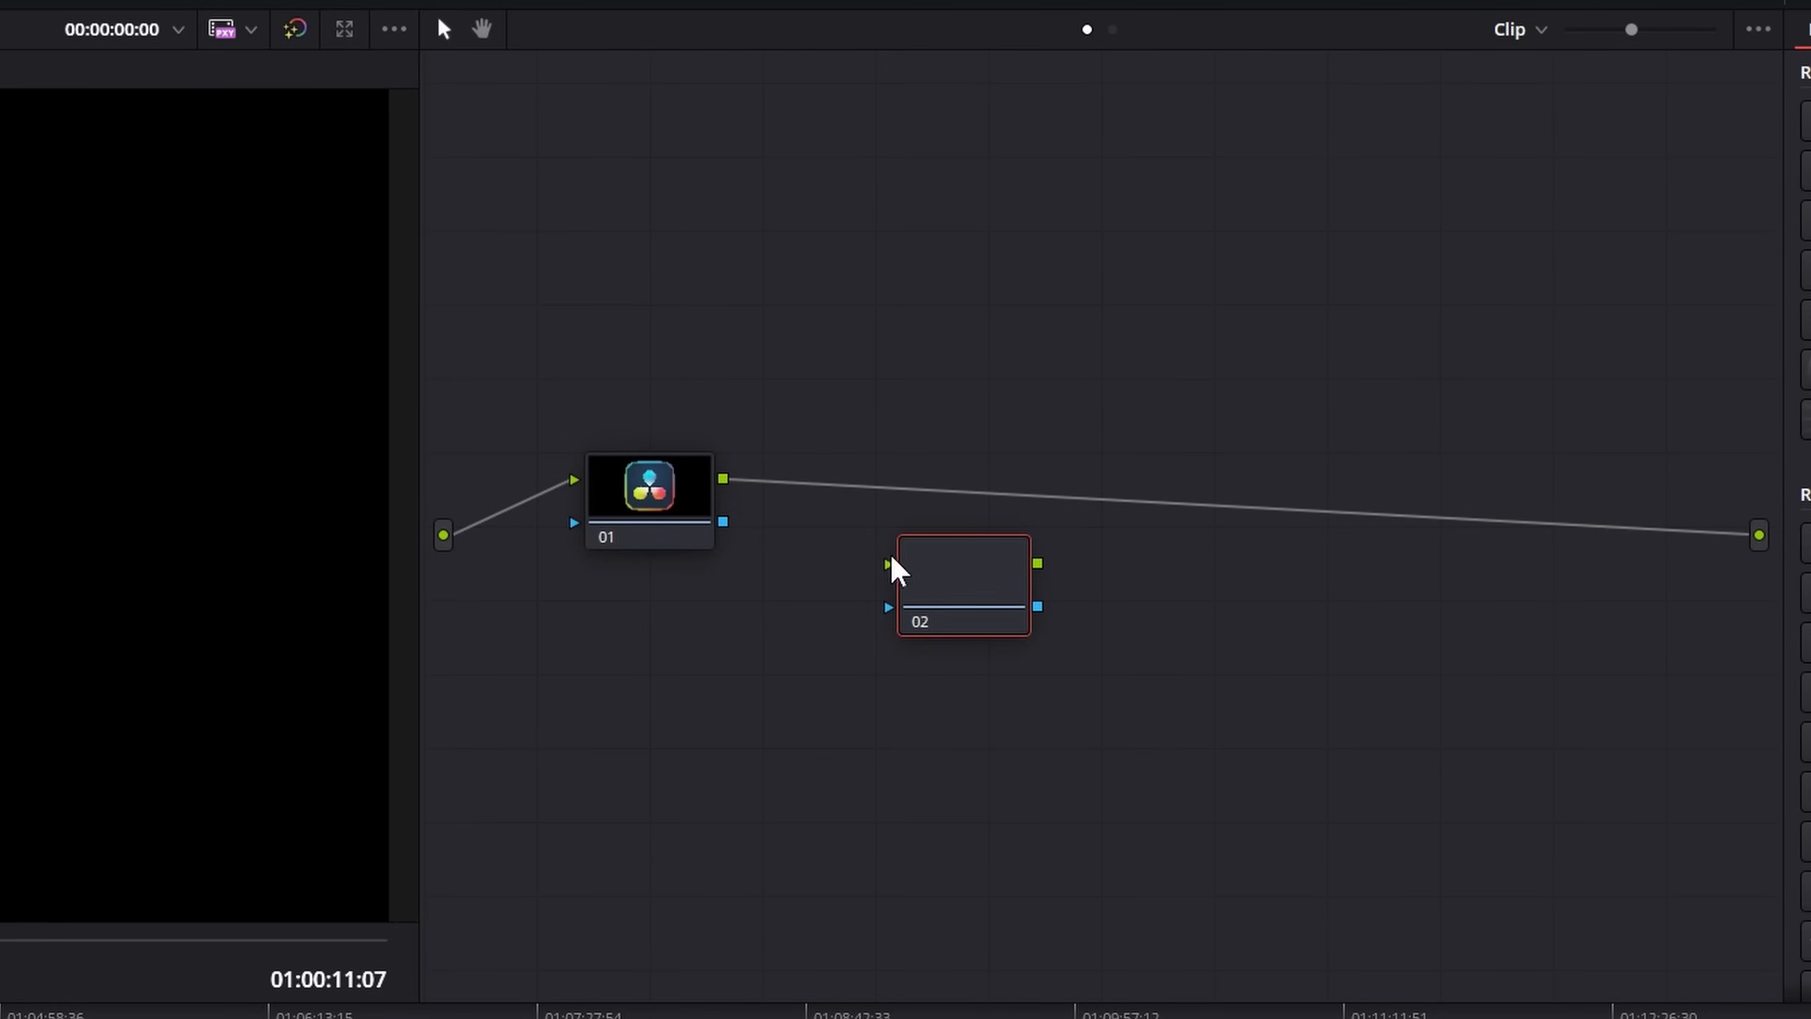
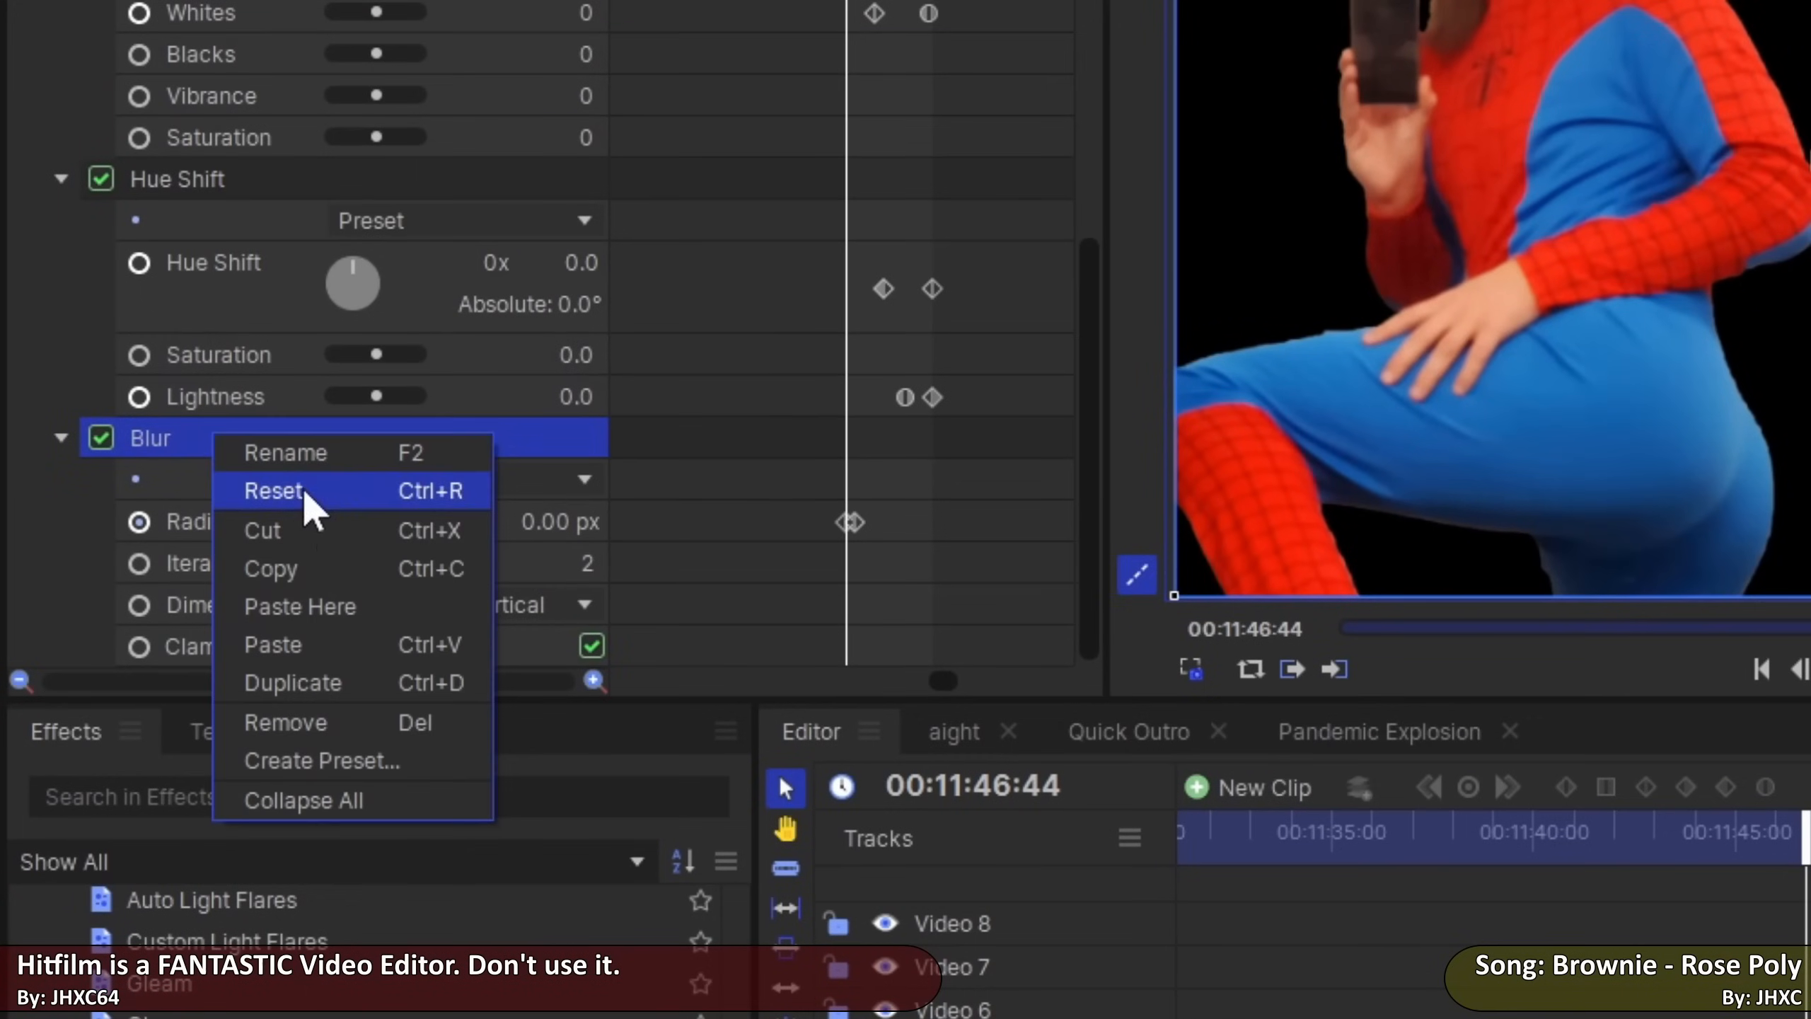
Add the Gleam and Lens Dirt effects to the V022F.mp3 Composite Shot clip and set Lens Dirt's Threshold to 0.06
click(295, 481)
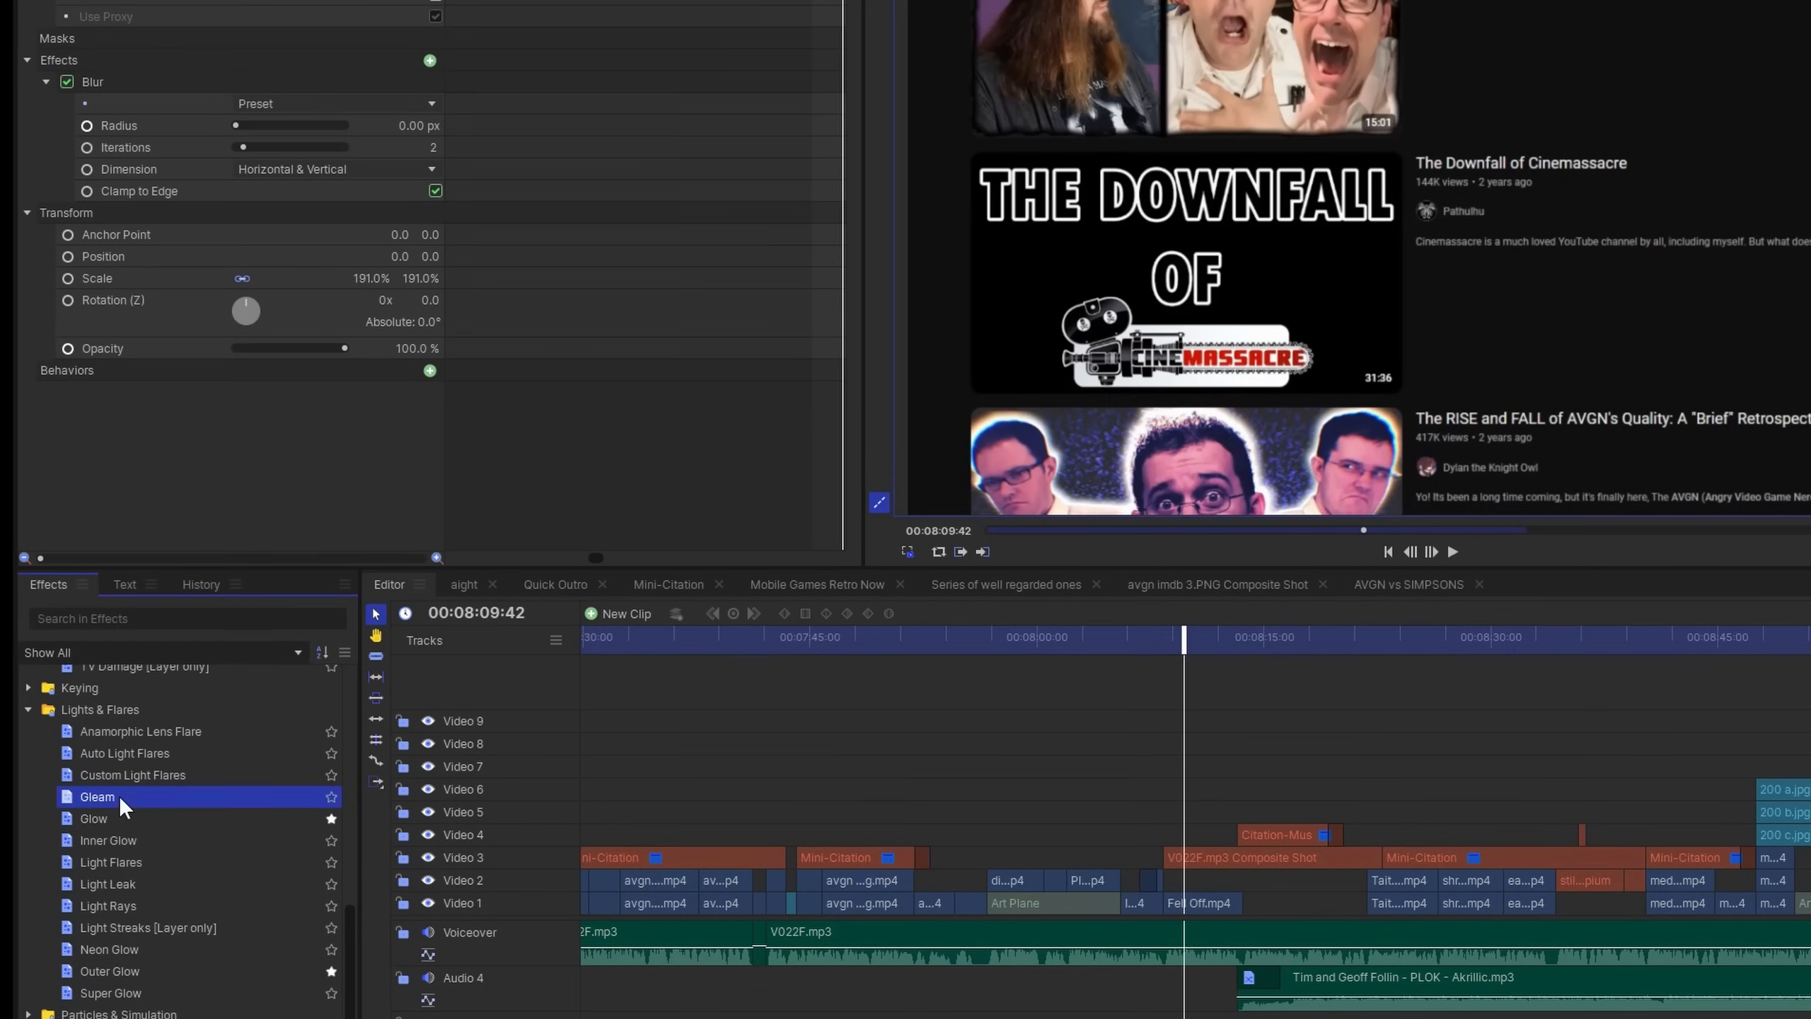
scroll(146, 767, up, 3)
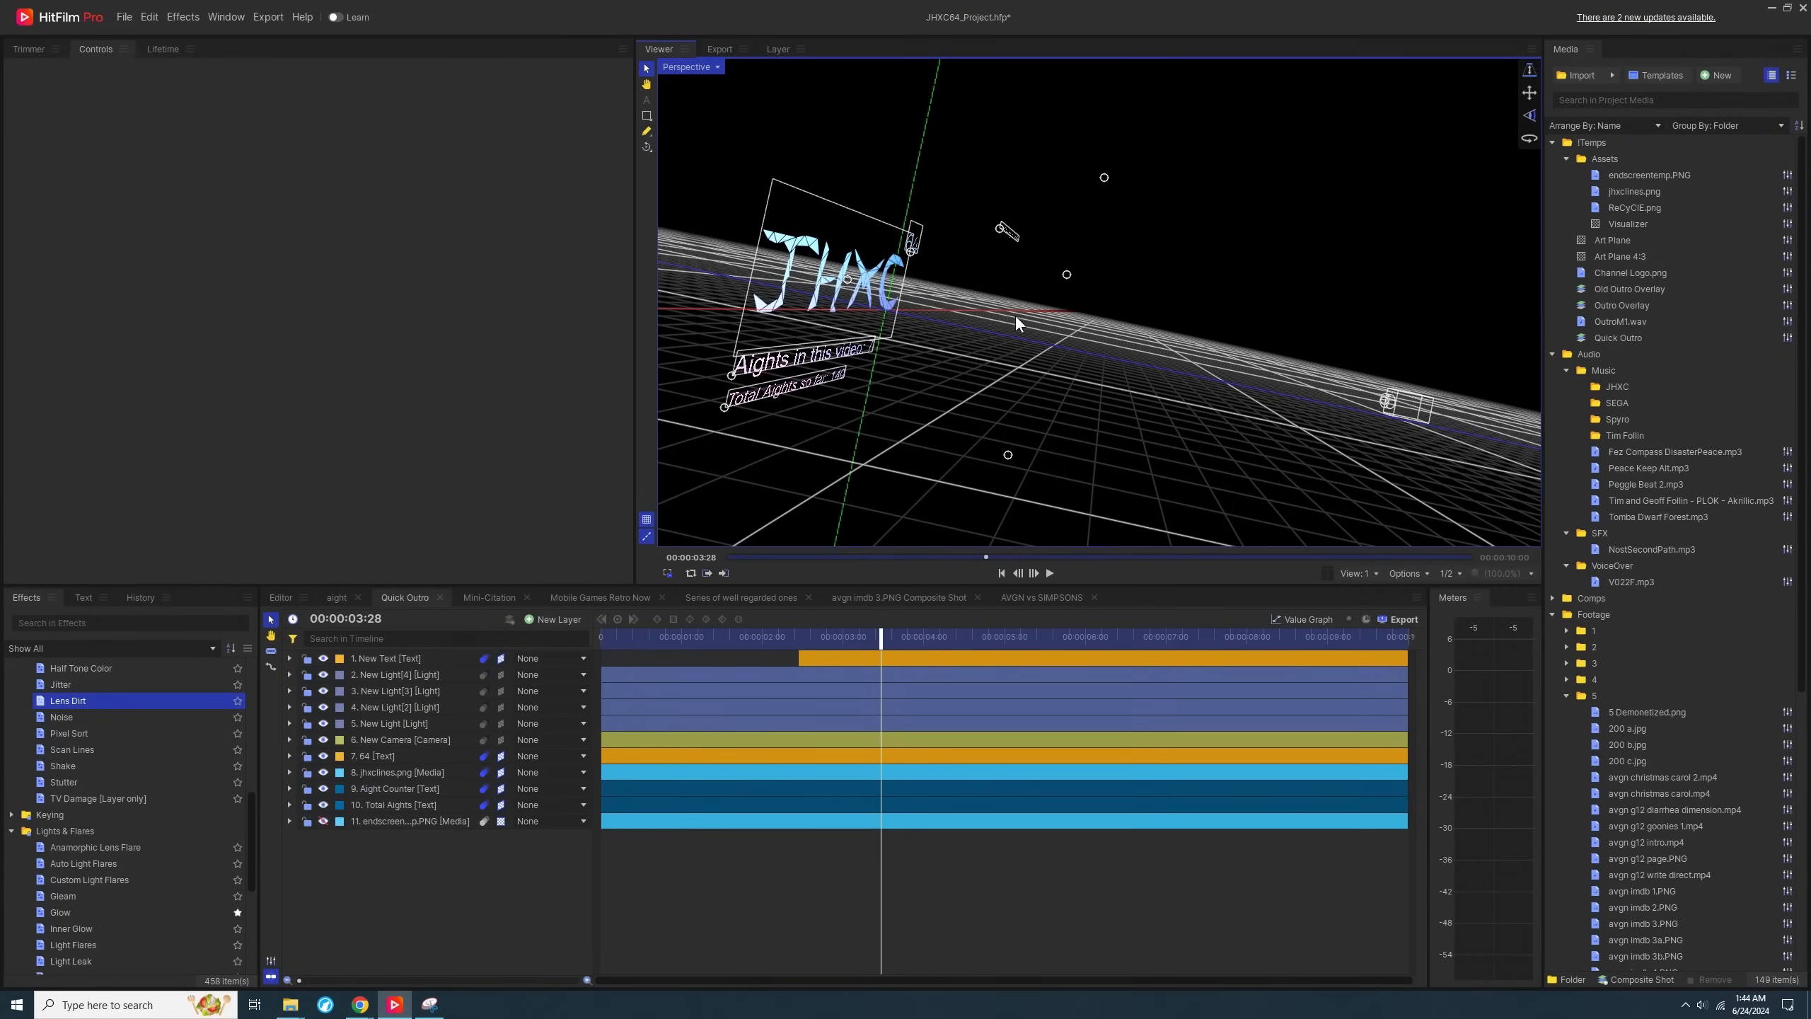
drag(1017, 317, 1142, 318)
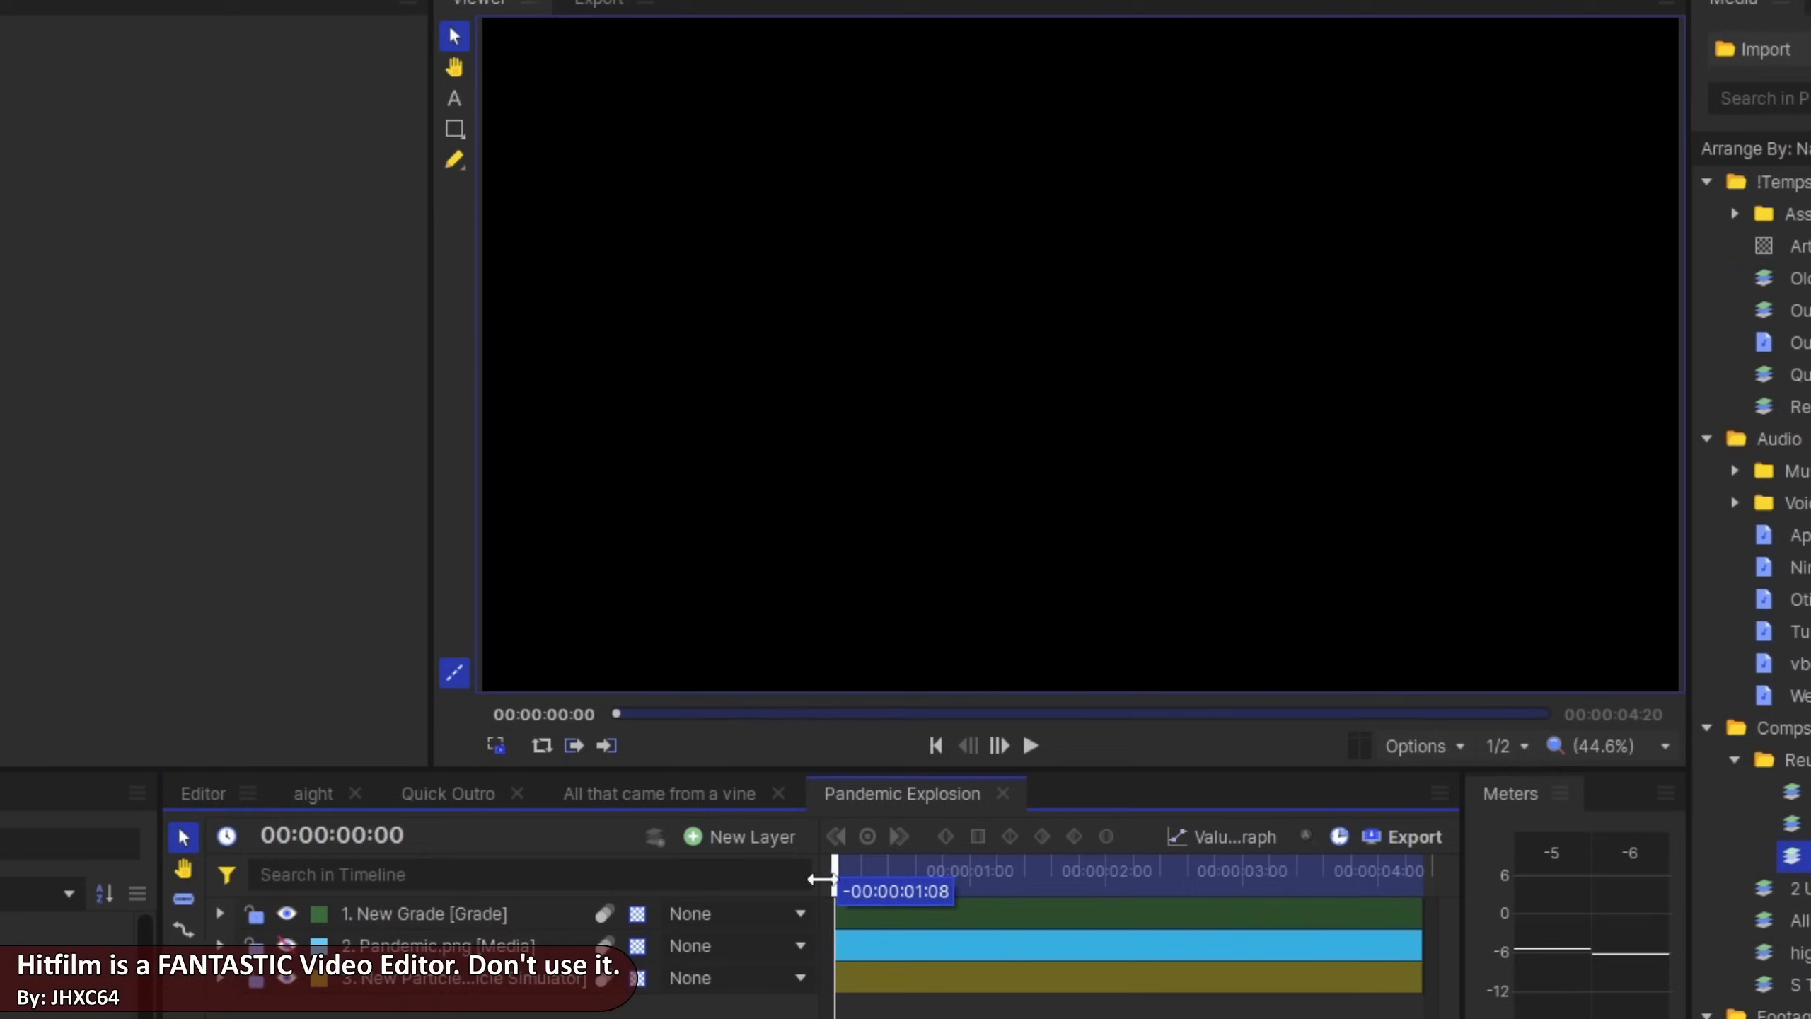
Scrub through the Pandemic Explosion composite shot to preview its particle animation
drag(827, 876, 1238, 908)
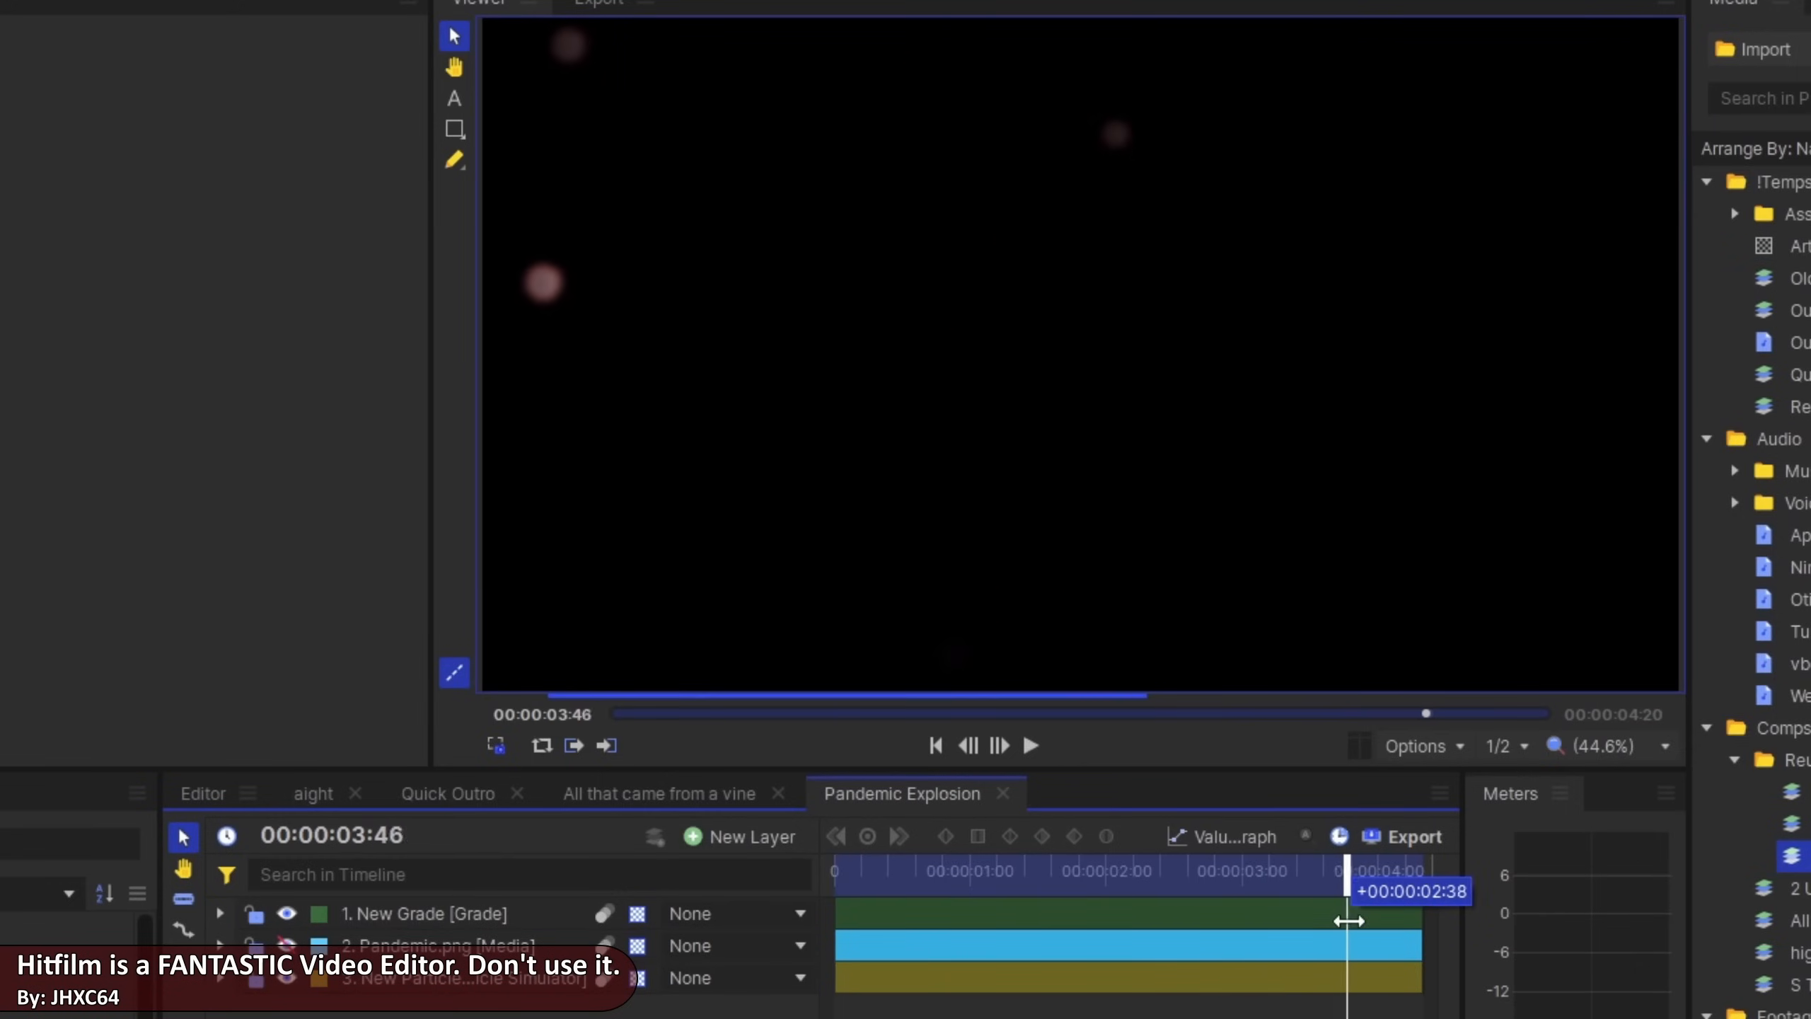
drag(1348, 921, 1227, 985)
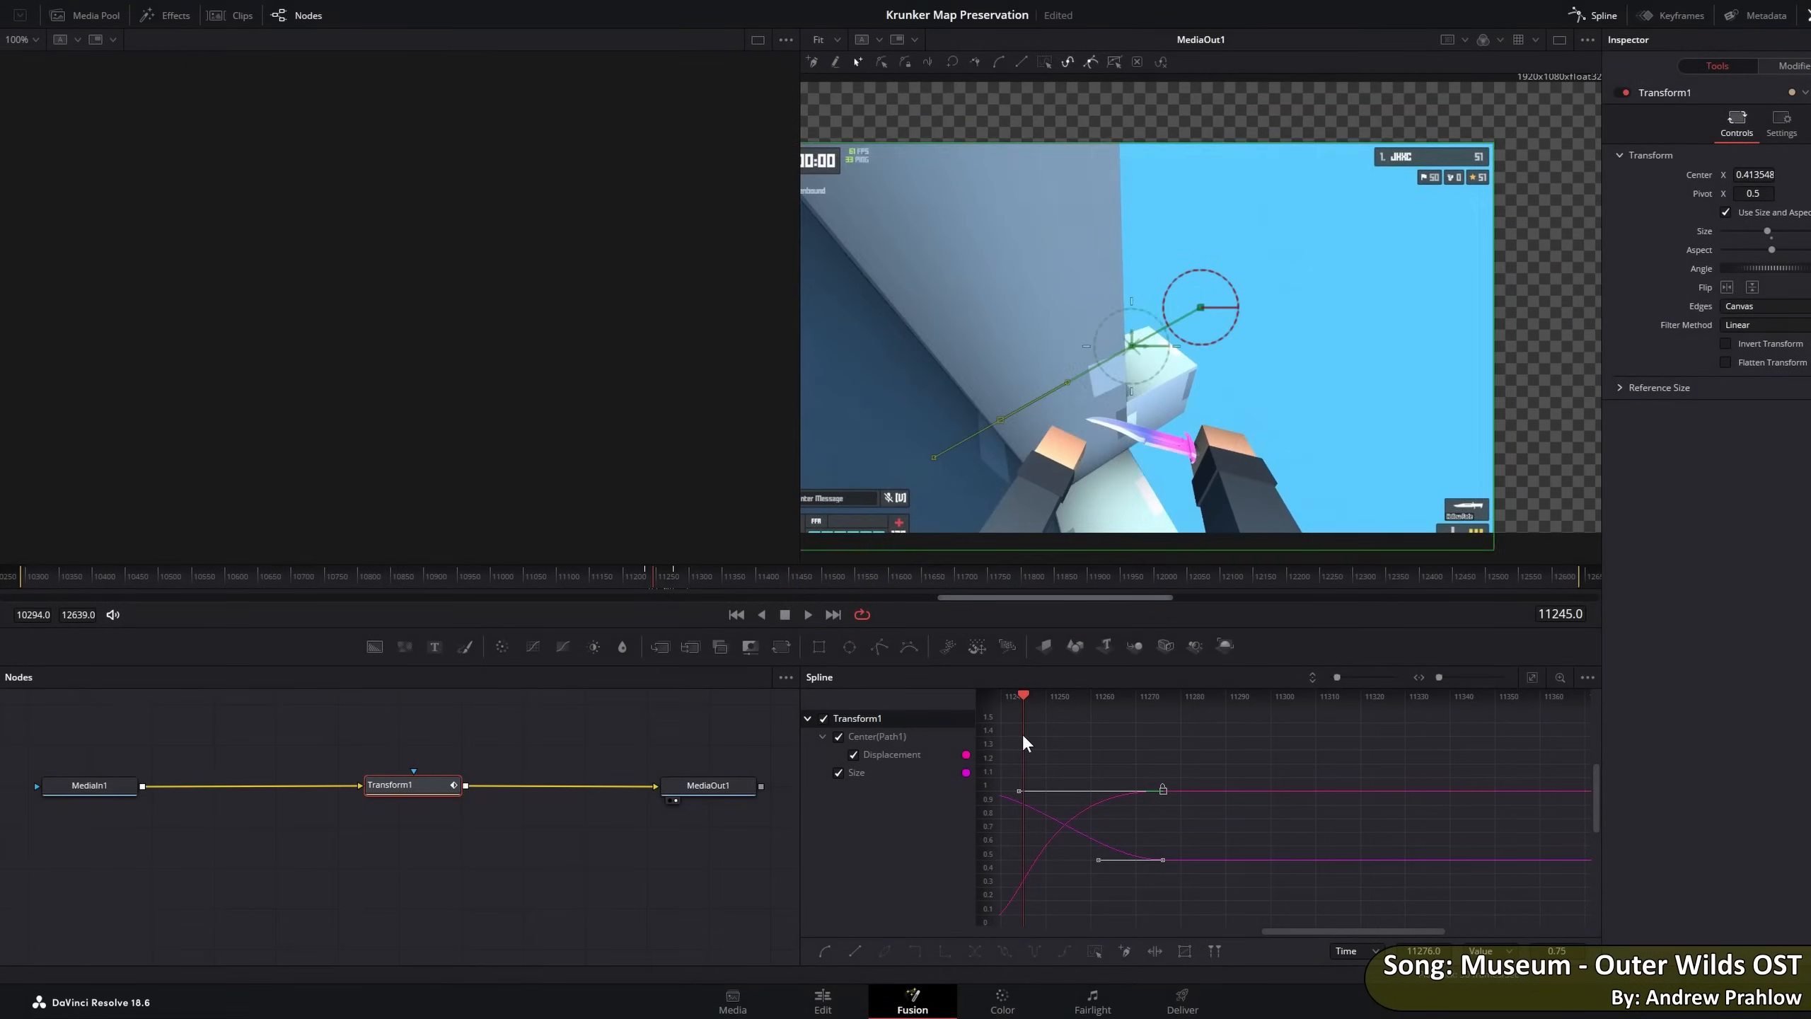
Examine Transform1's Displacement and Size animation curves in Fusion's Spline editor
scroll(1195, 758, down, 4)
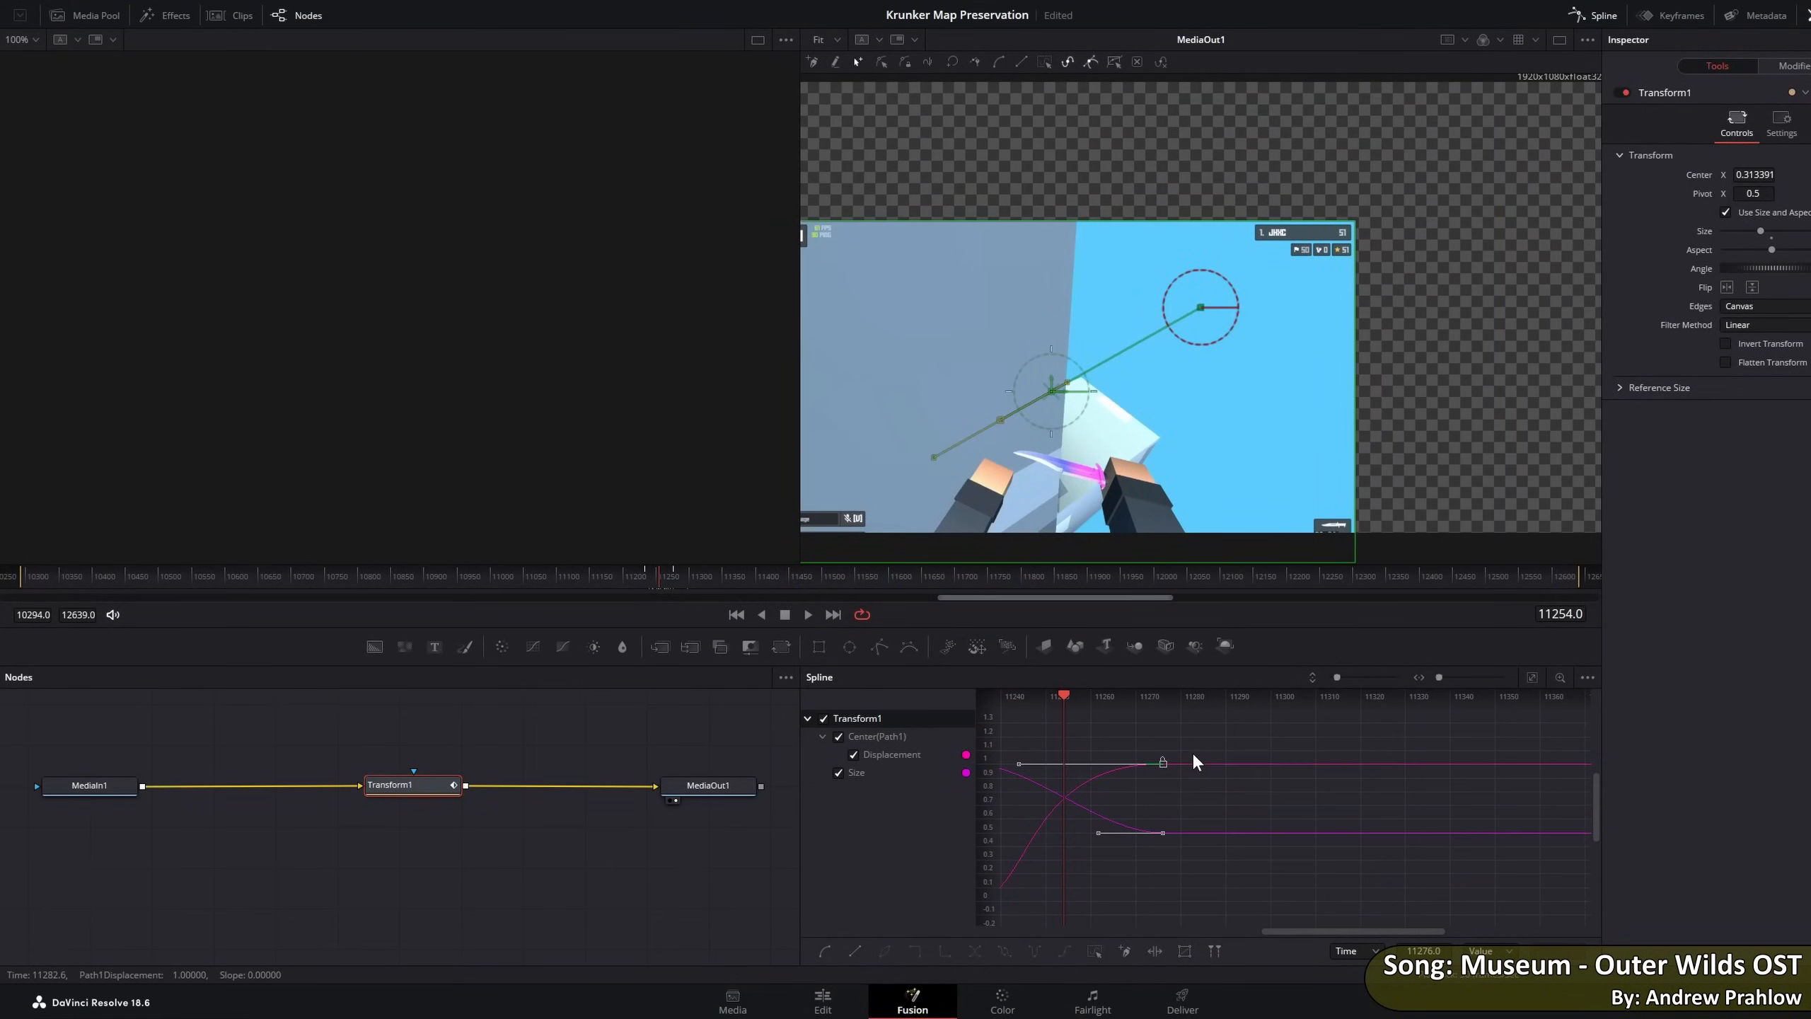
scroll(1192, 755, right, 2)
scroll(1194, 754, left, 6)
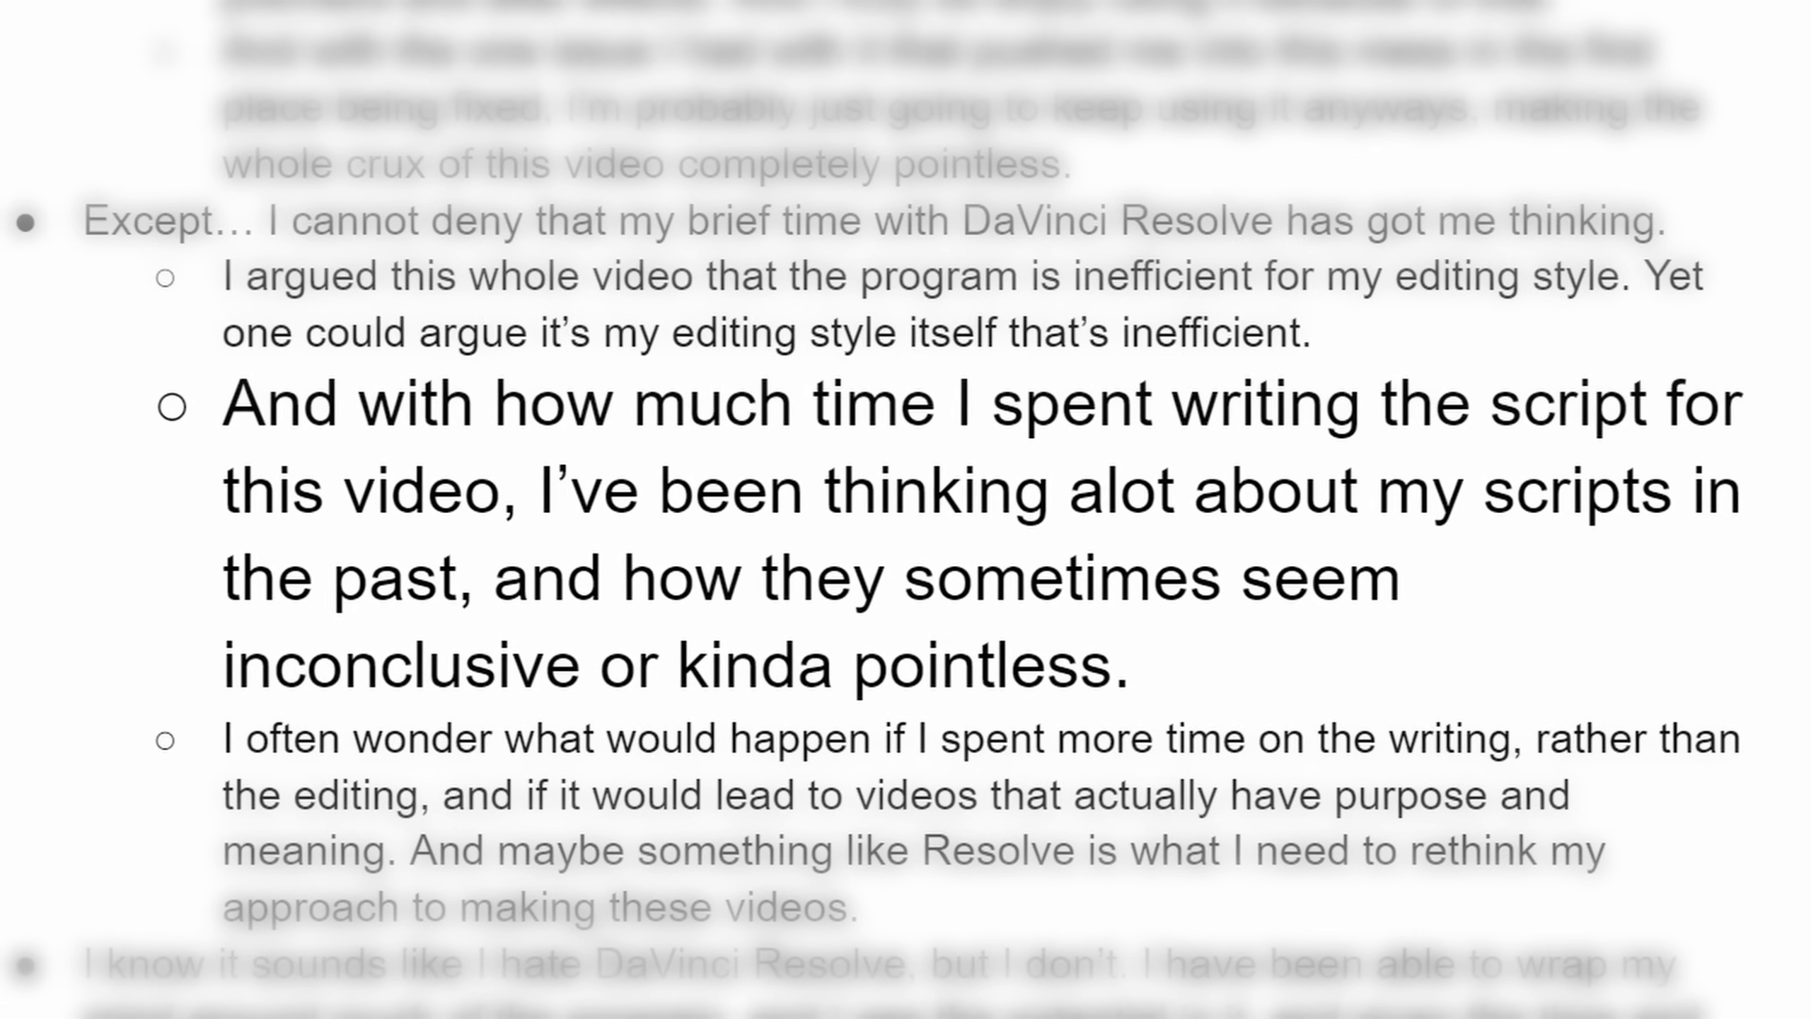
Preview the animated DaVinci Resolve logo composition in the Fusion viewer
text(k)
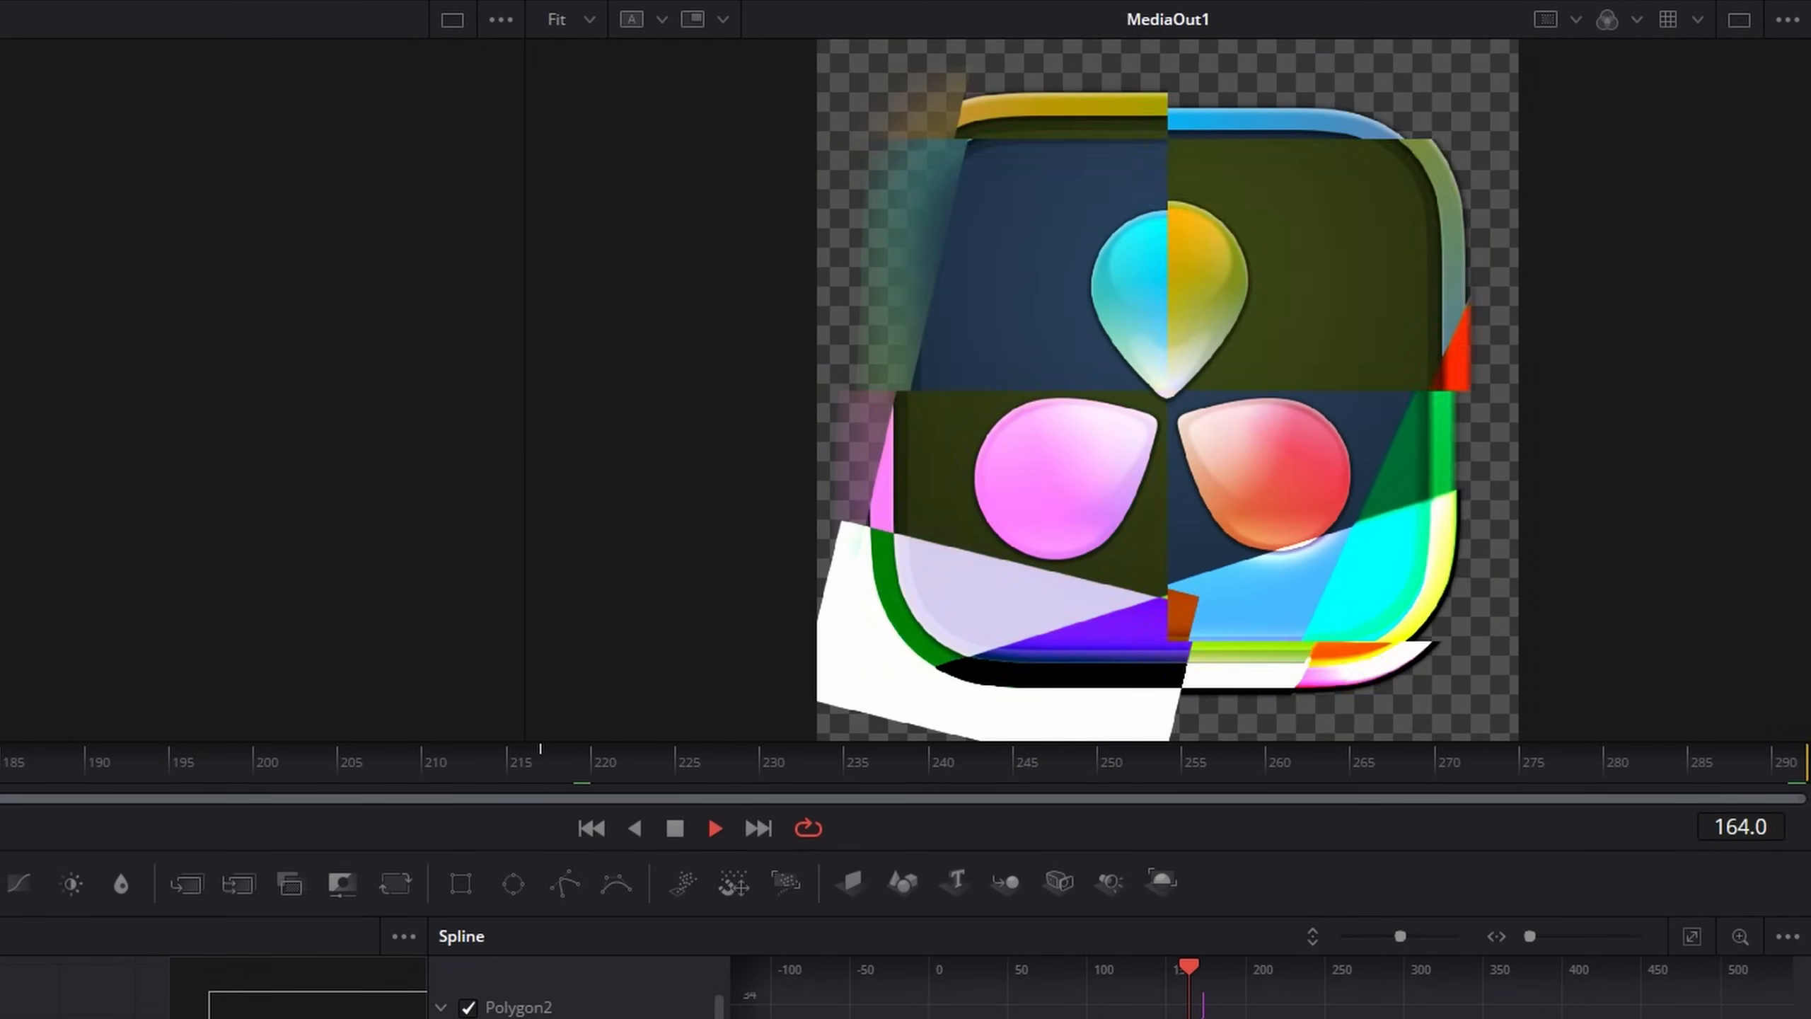
key(space)
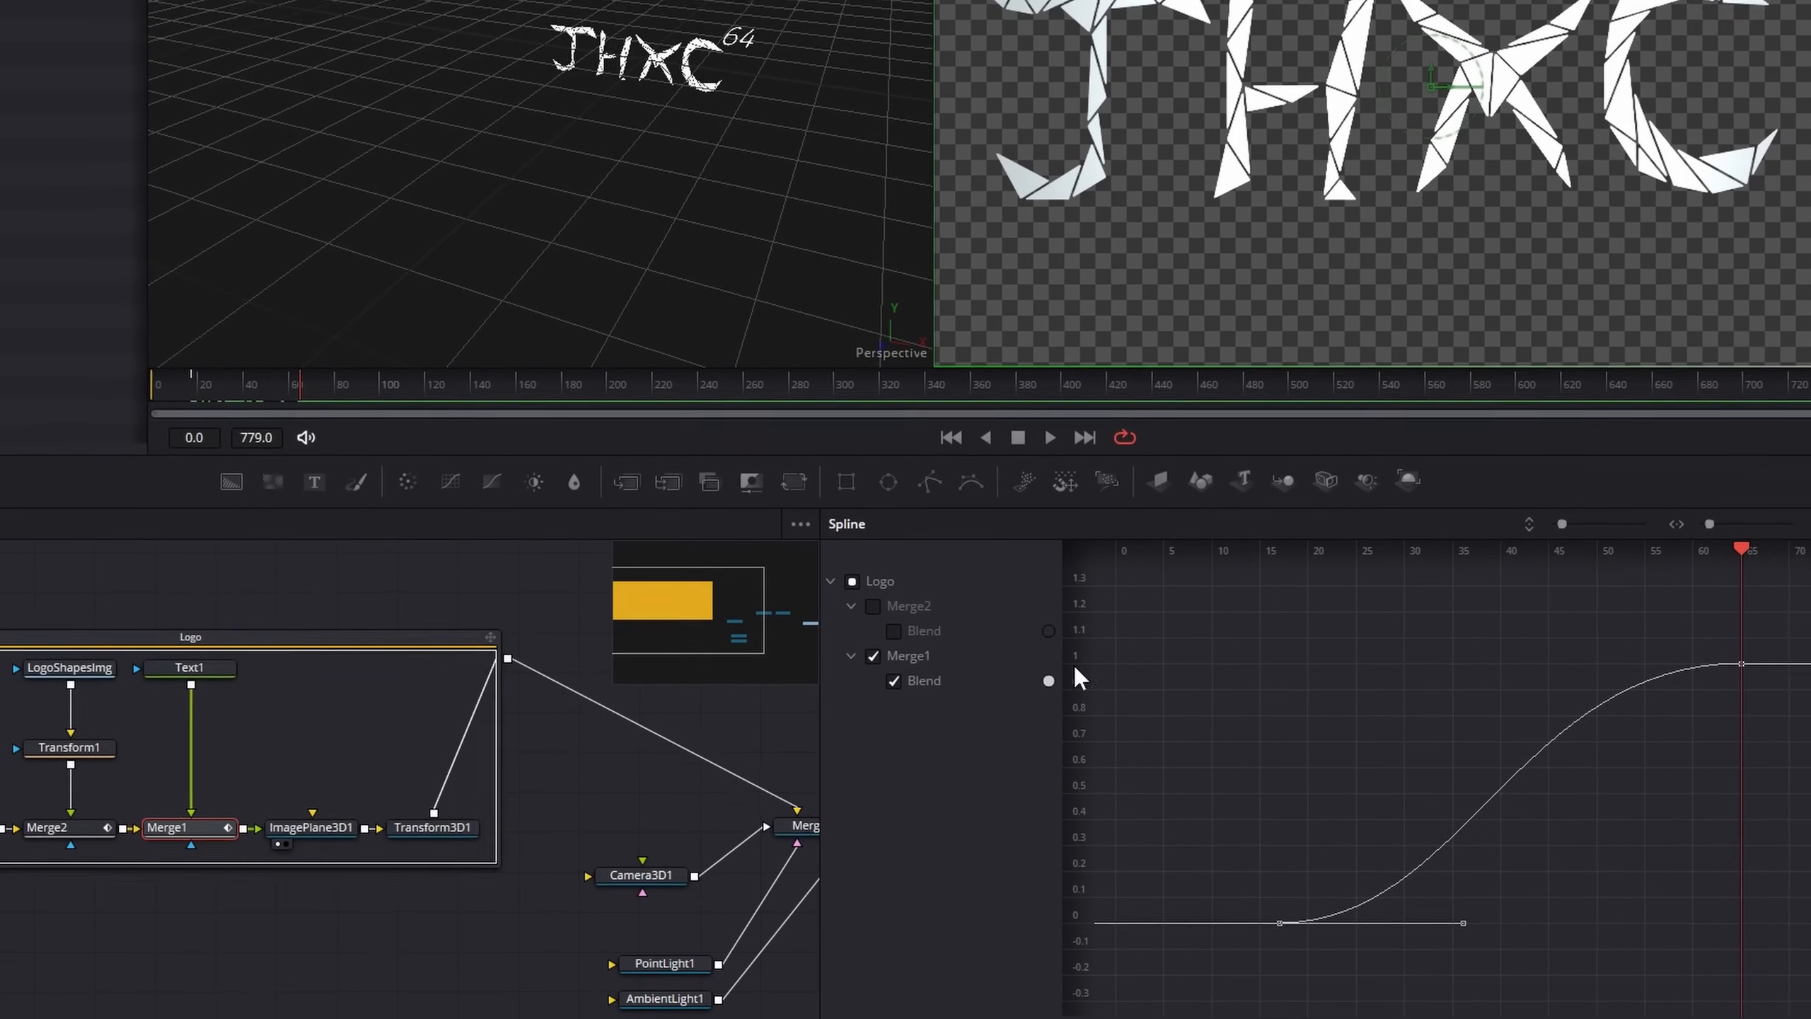
Select the Transform3D1 node in Fusion's Logo group, and look over the 01-Heavenbound timeline on the Edit page
click(467, 825)
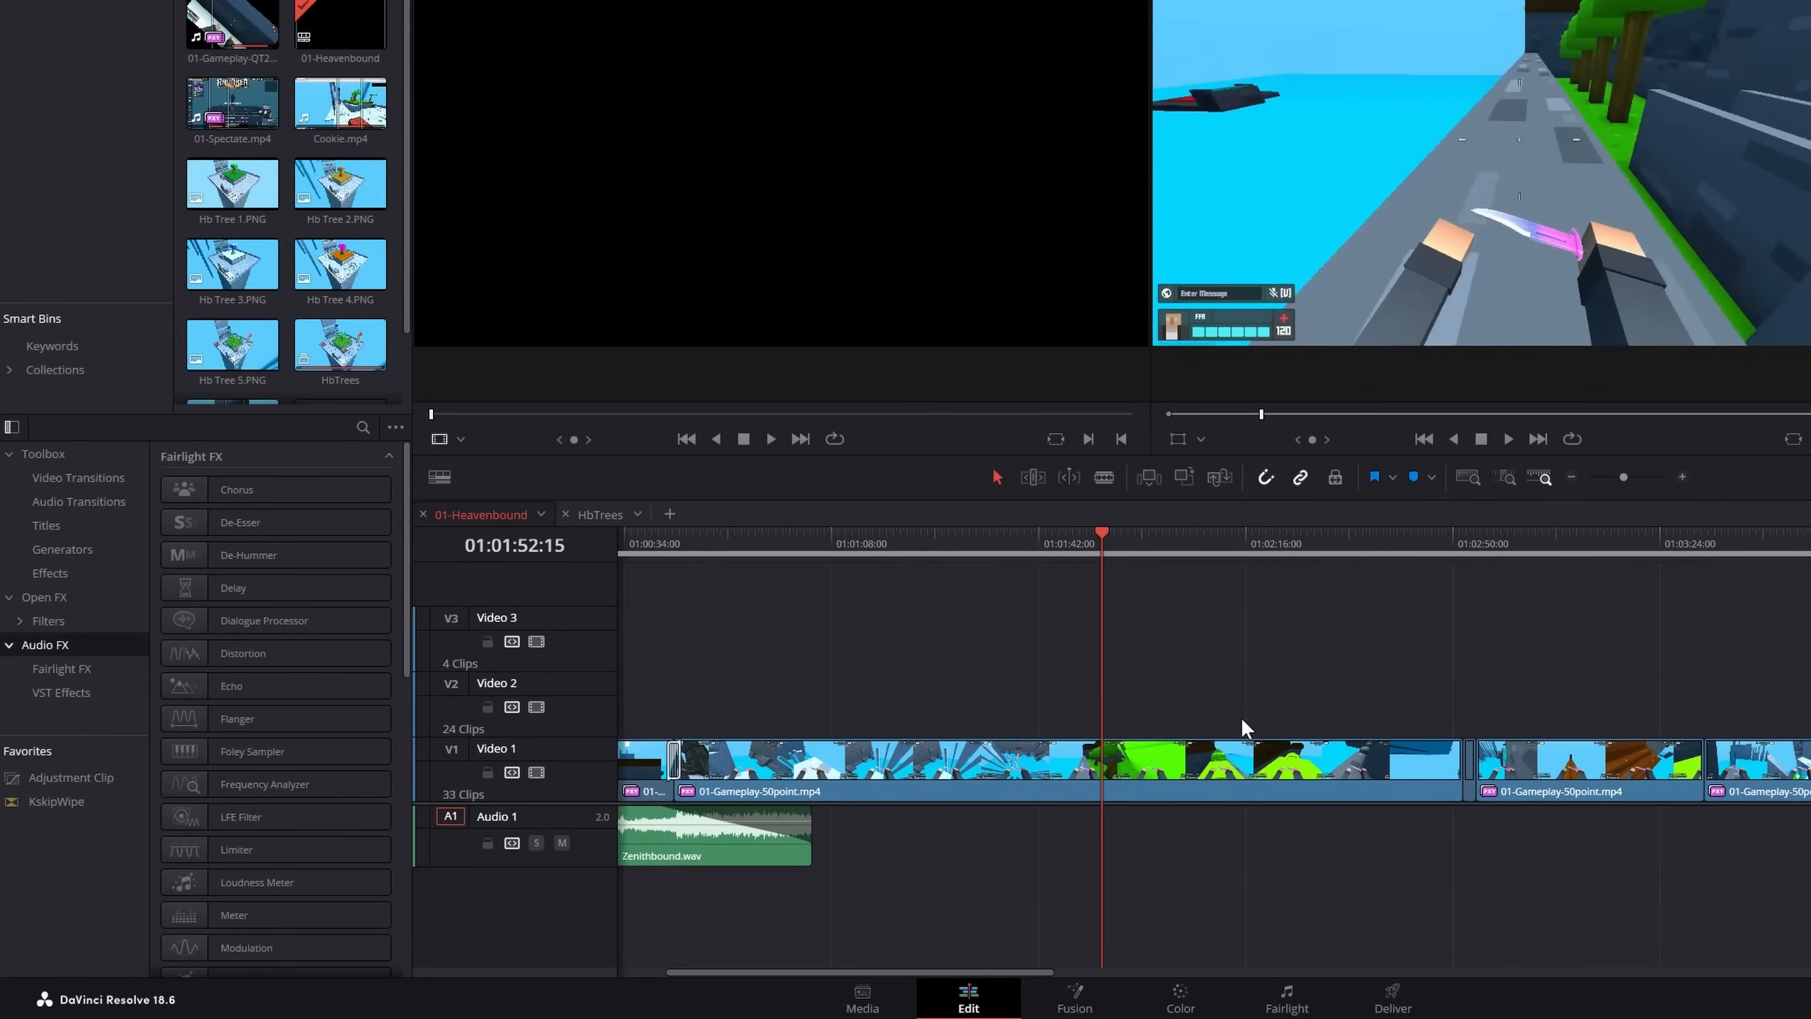
scroll(1242, 718, down, 5)
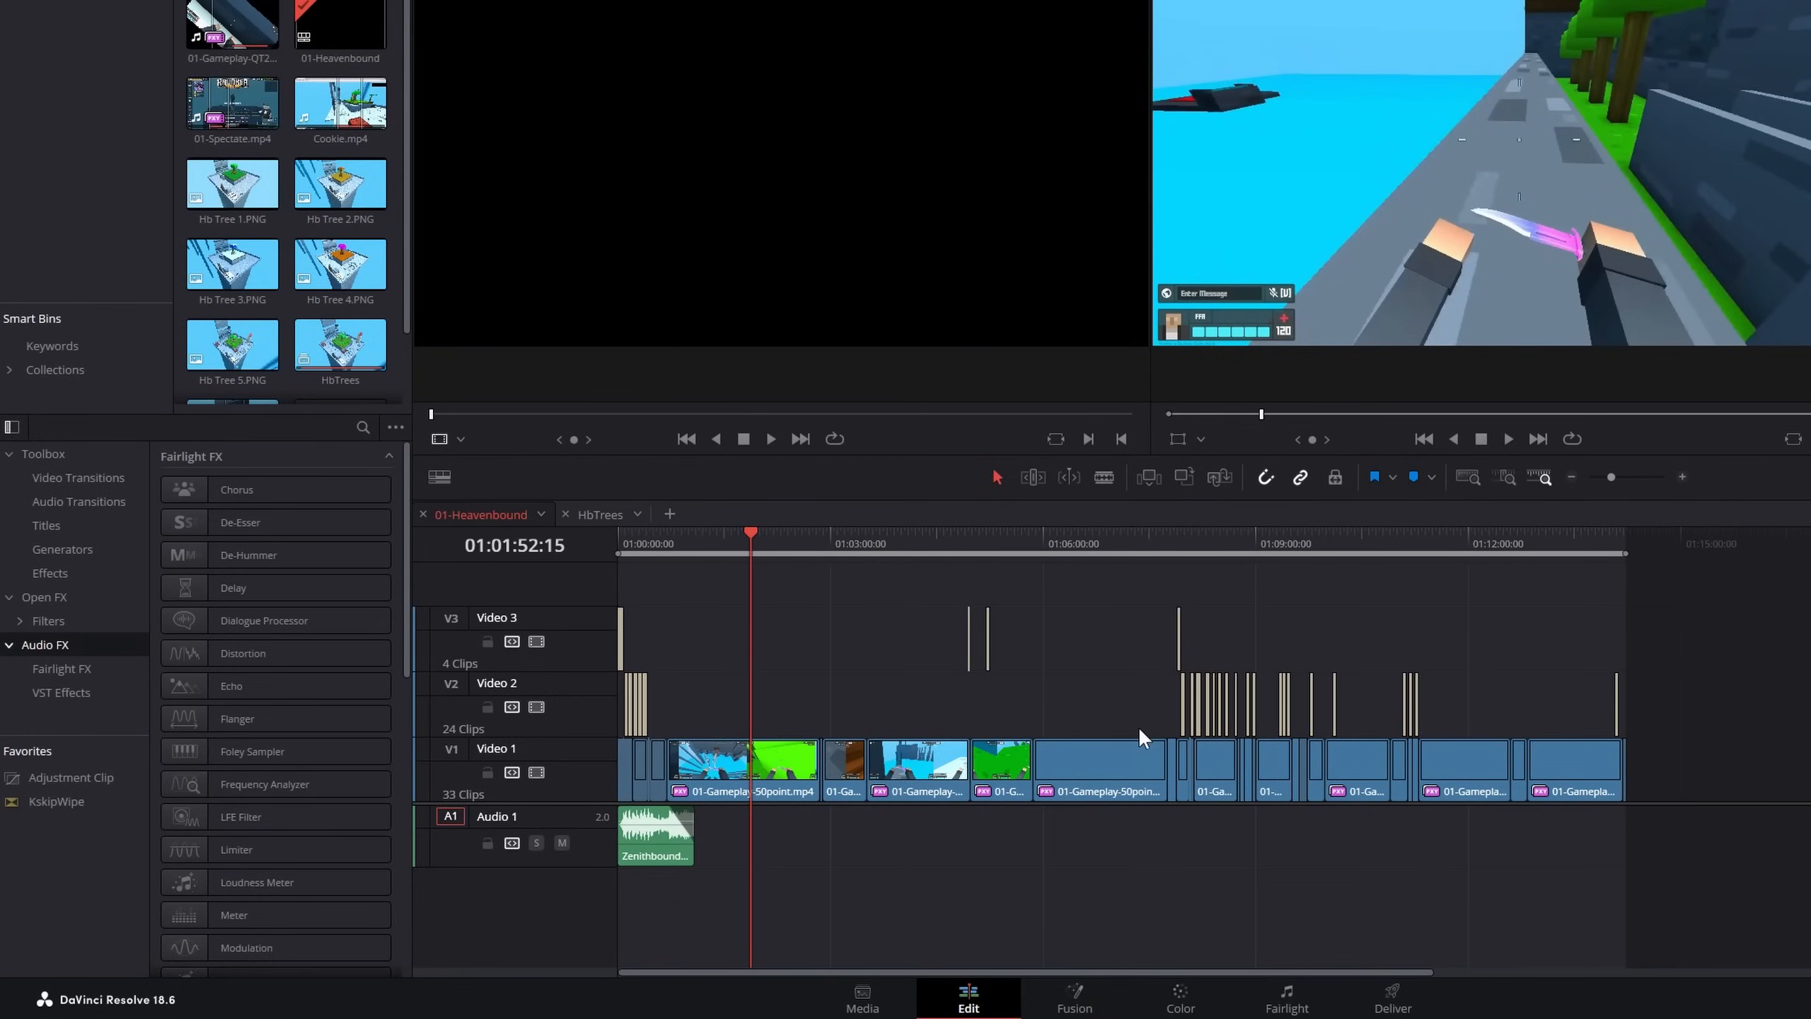
scroll(968, 725, up, 2)
scroll(965, 724, down, 1)
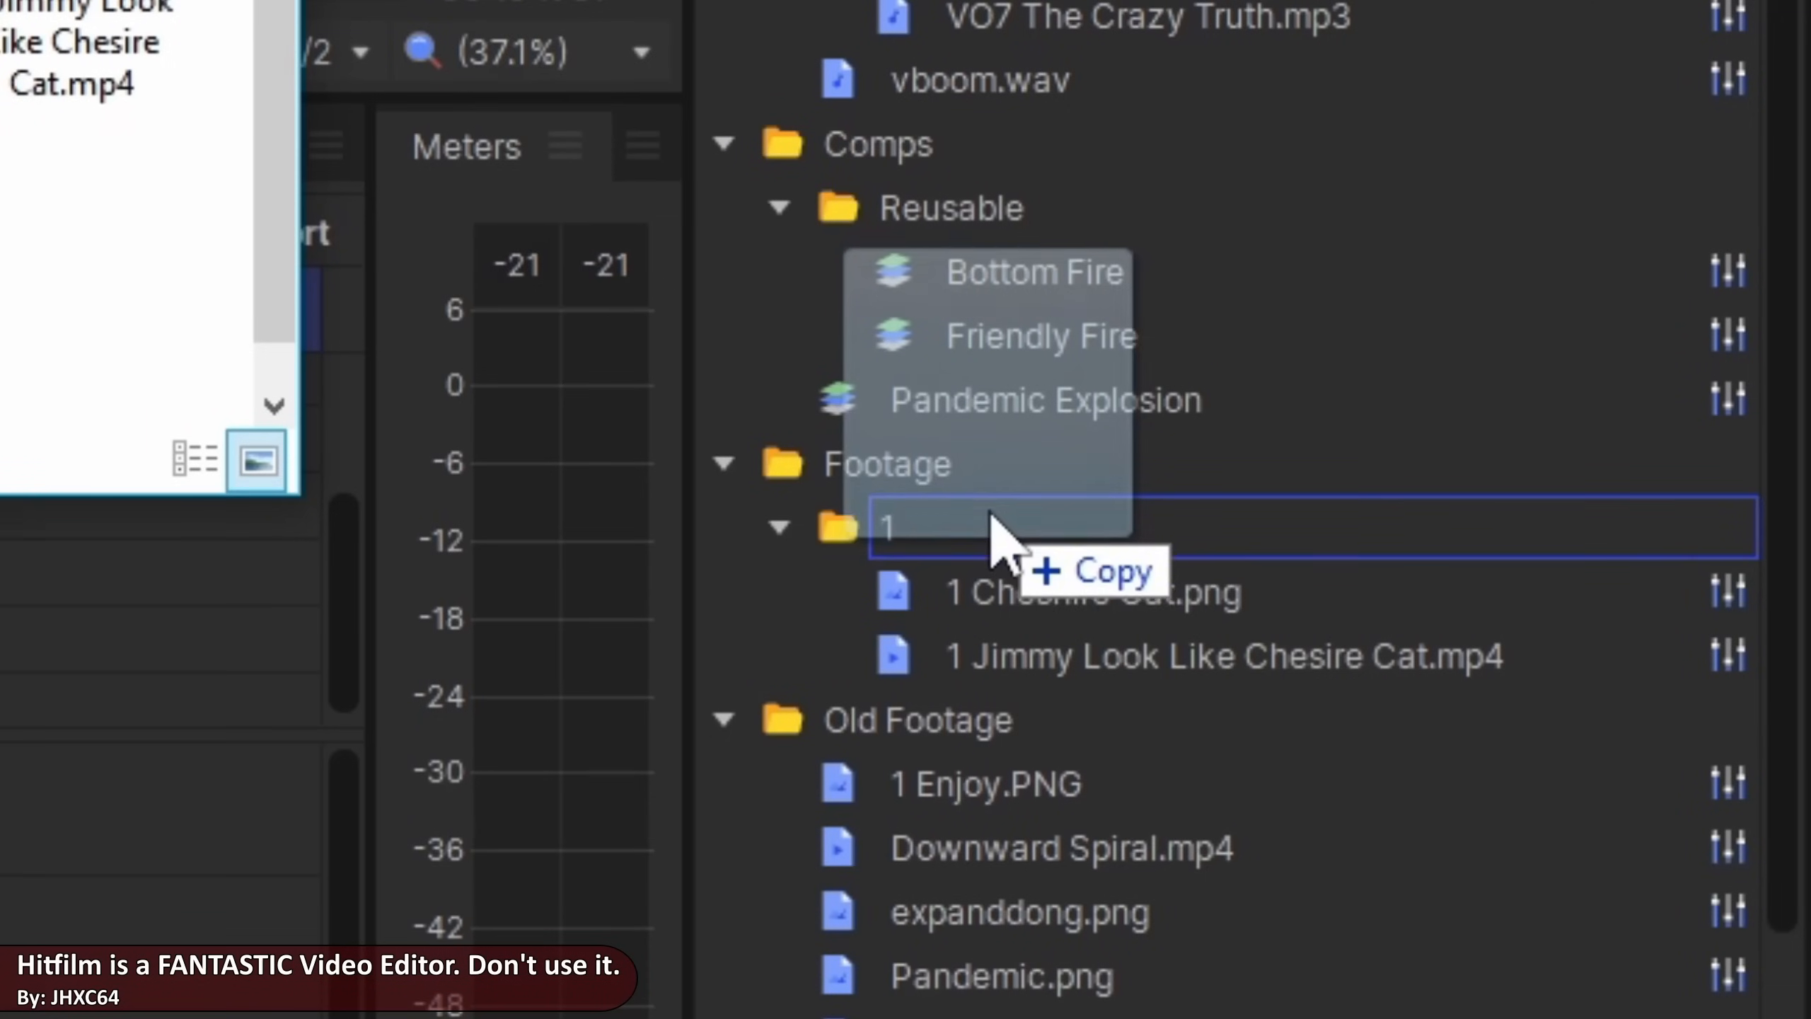
Import 1 Dat Boi.gif into the Footage bin's folder 1, and split the GIF into frames in the online splitter, redrawing every frame
drag(991, 514, 993, 521)
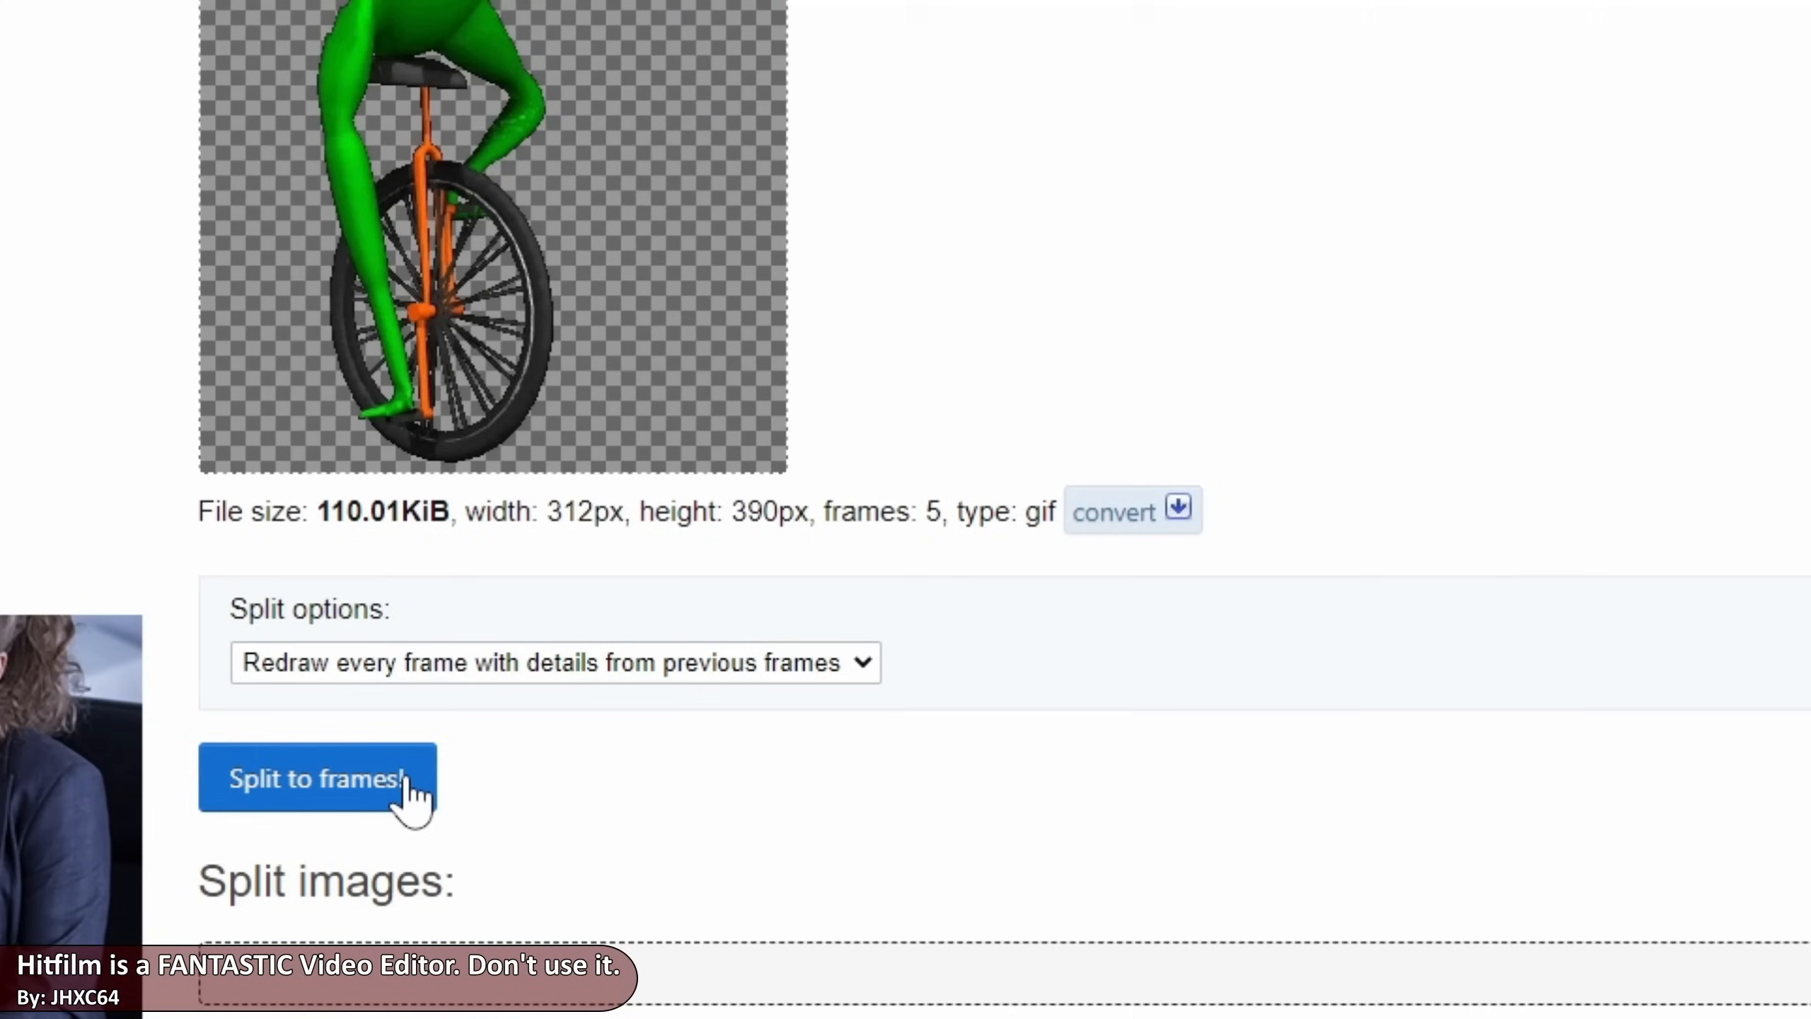
click(410, 788)
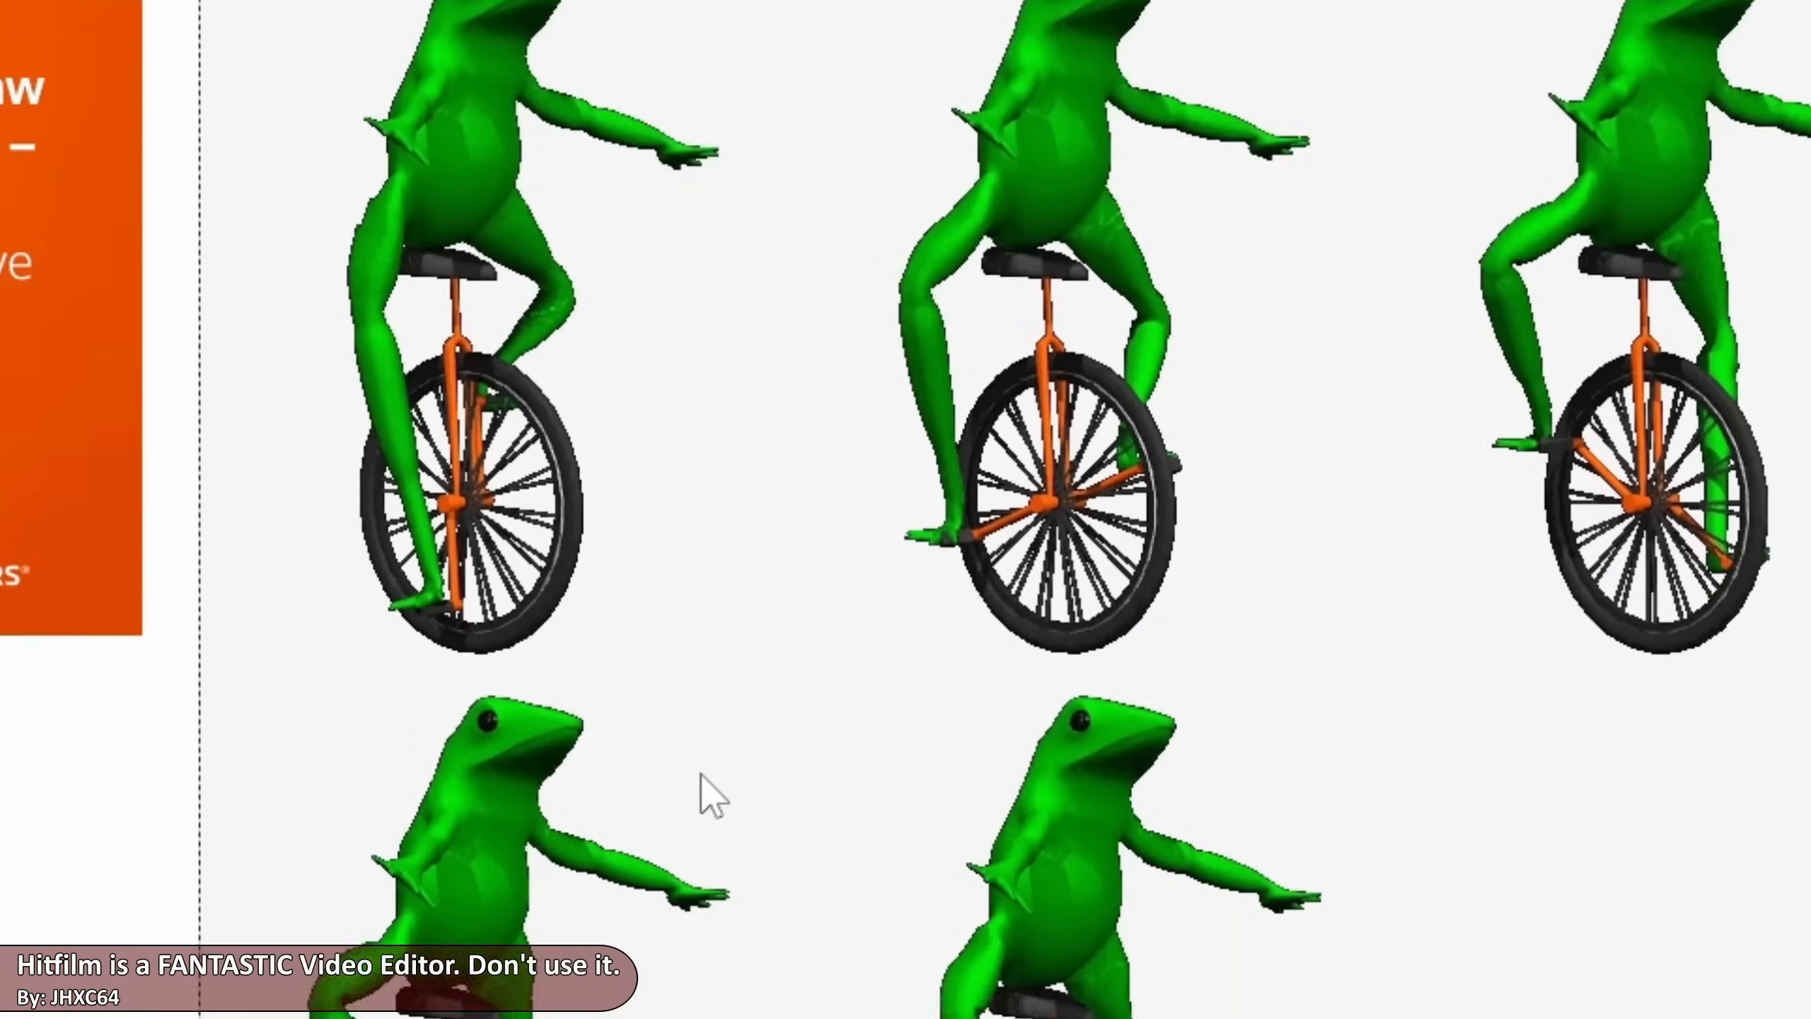
scroll(698, 771, down, 3)
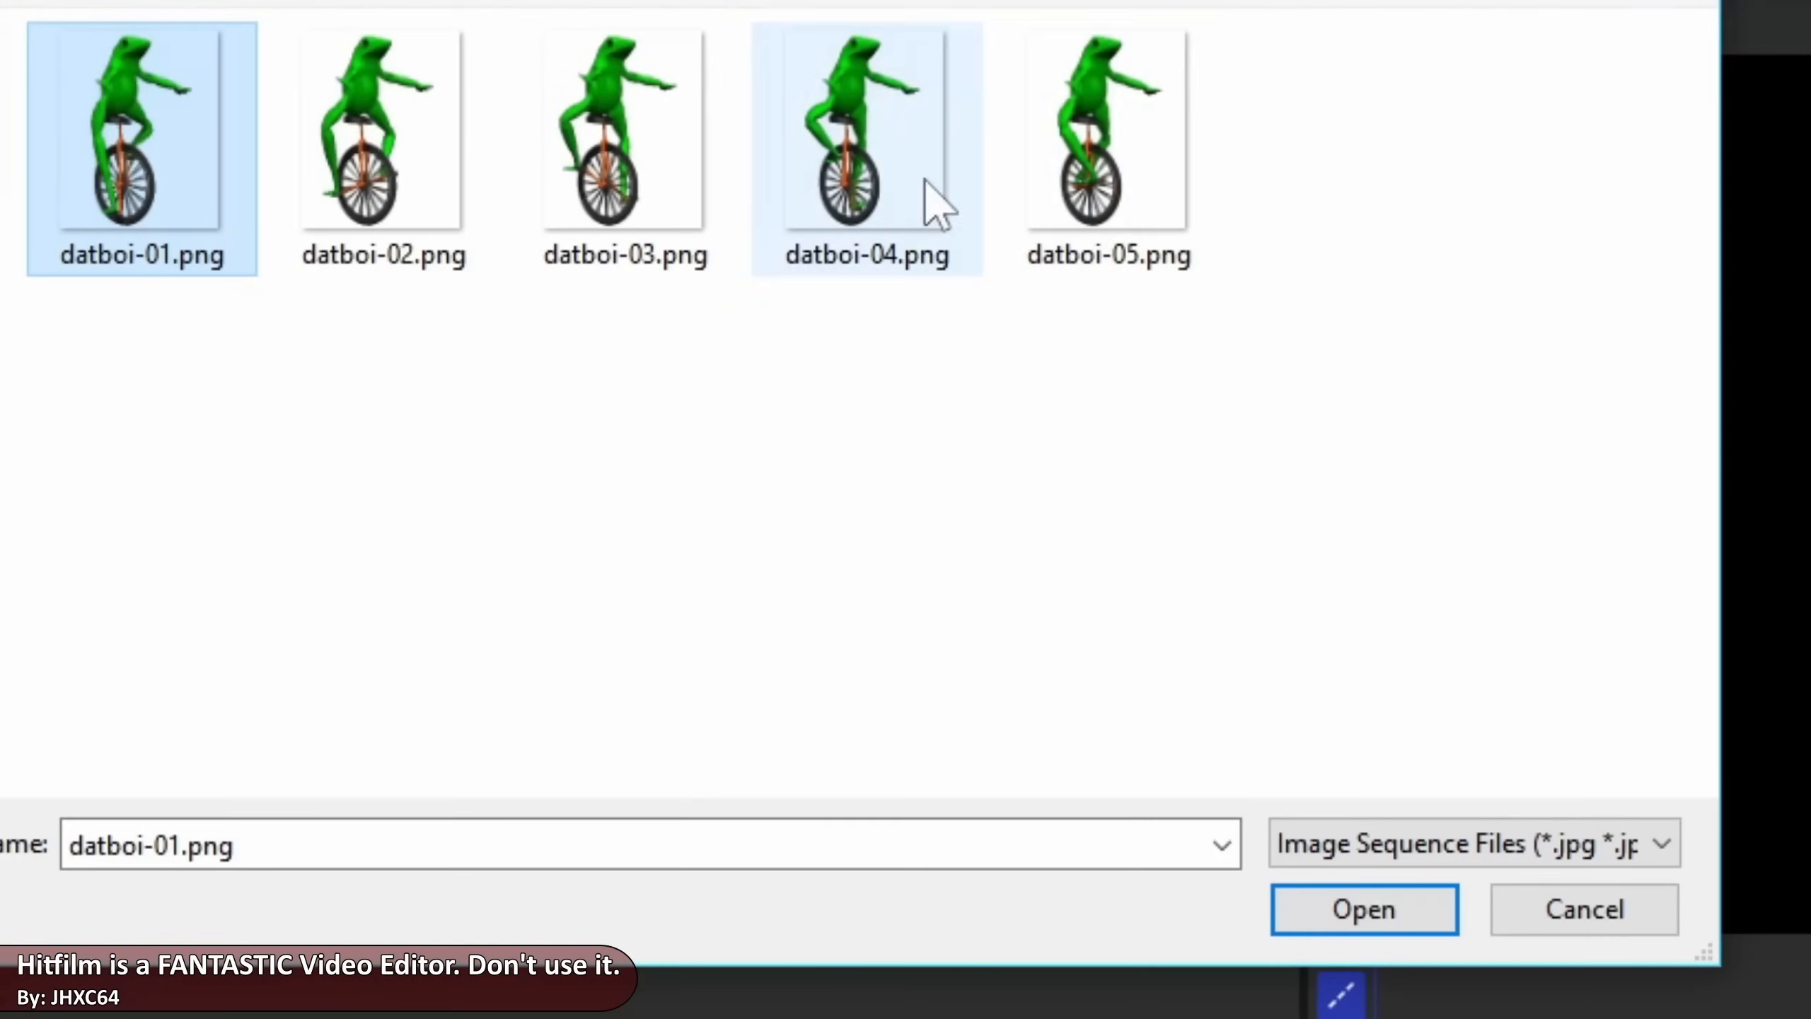
Import datboi-01.png through datboi-05.png as an image sequence in HitFilm and preview it
shift+click(1109, 251)
click(1355, 892)
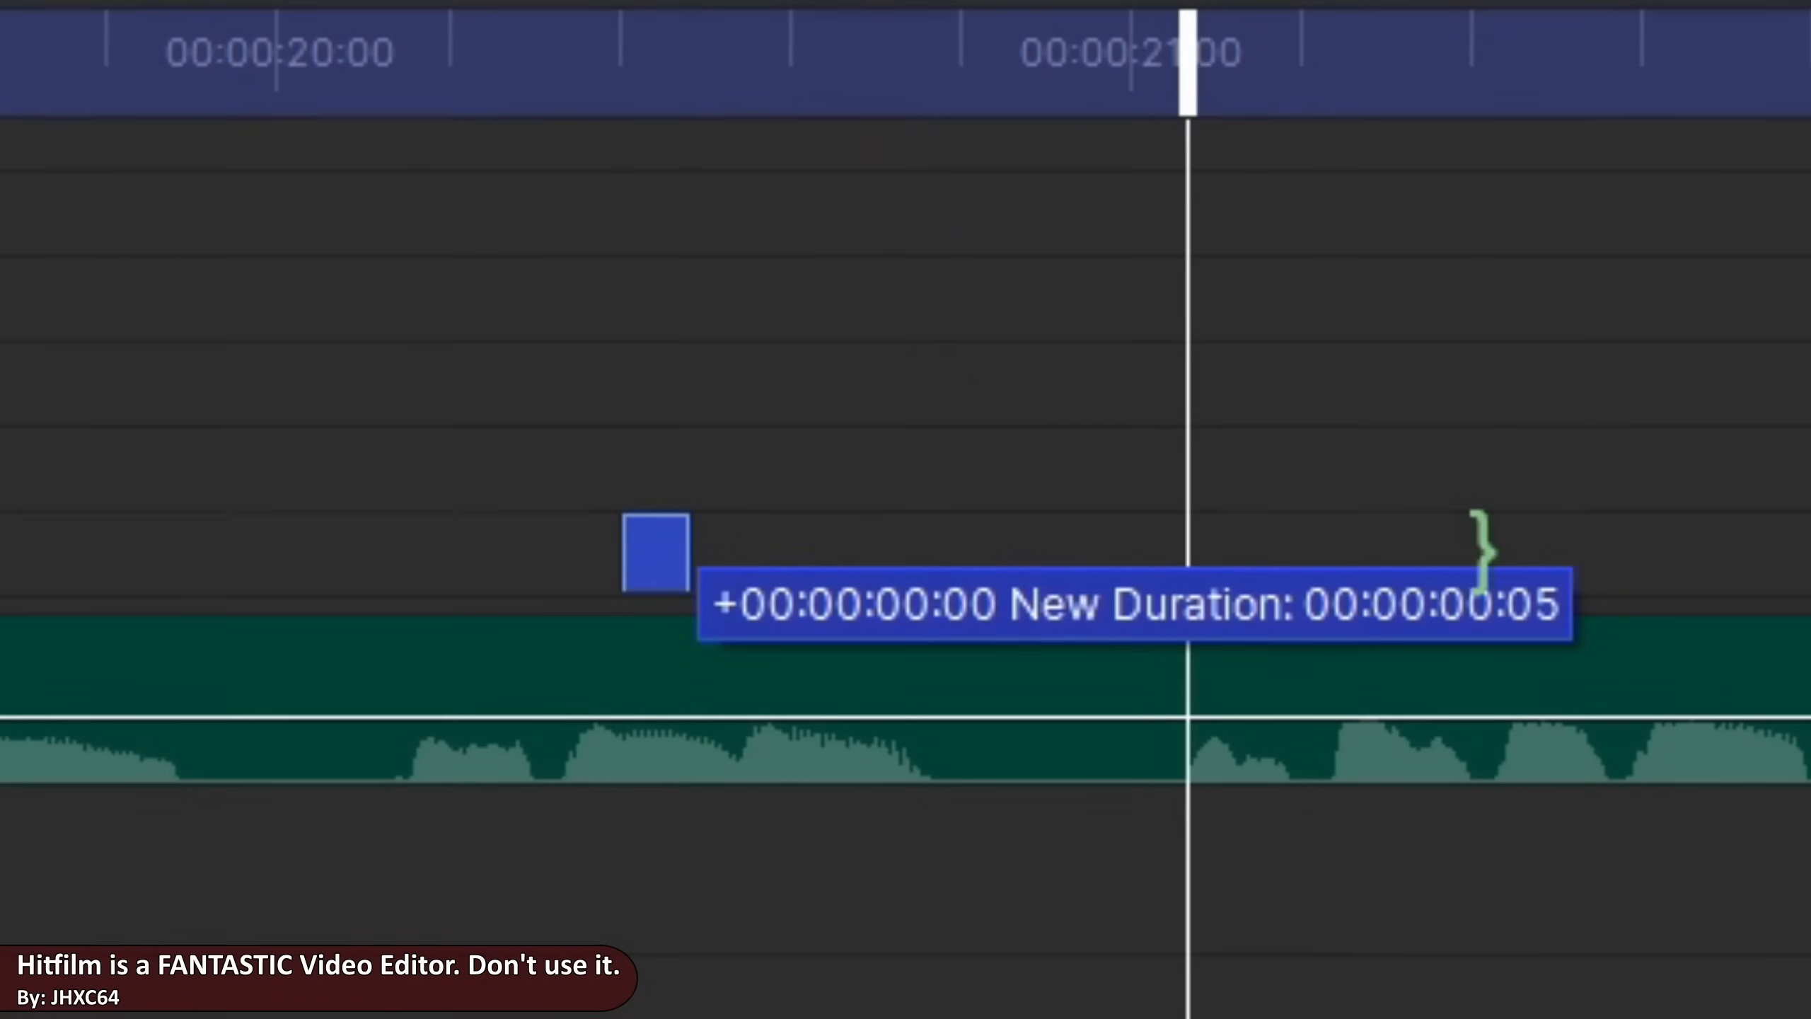
drag(1483, 549, 941, 585)
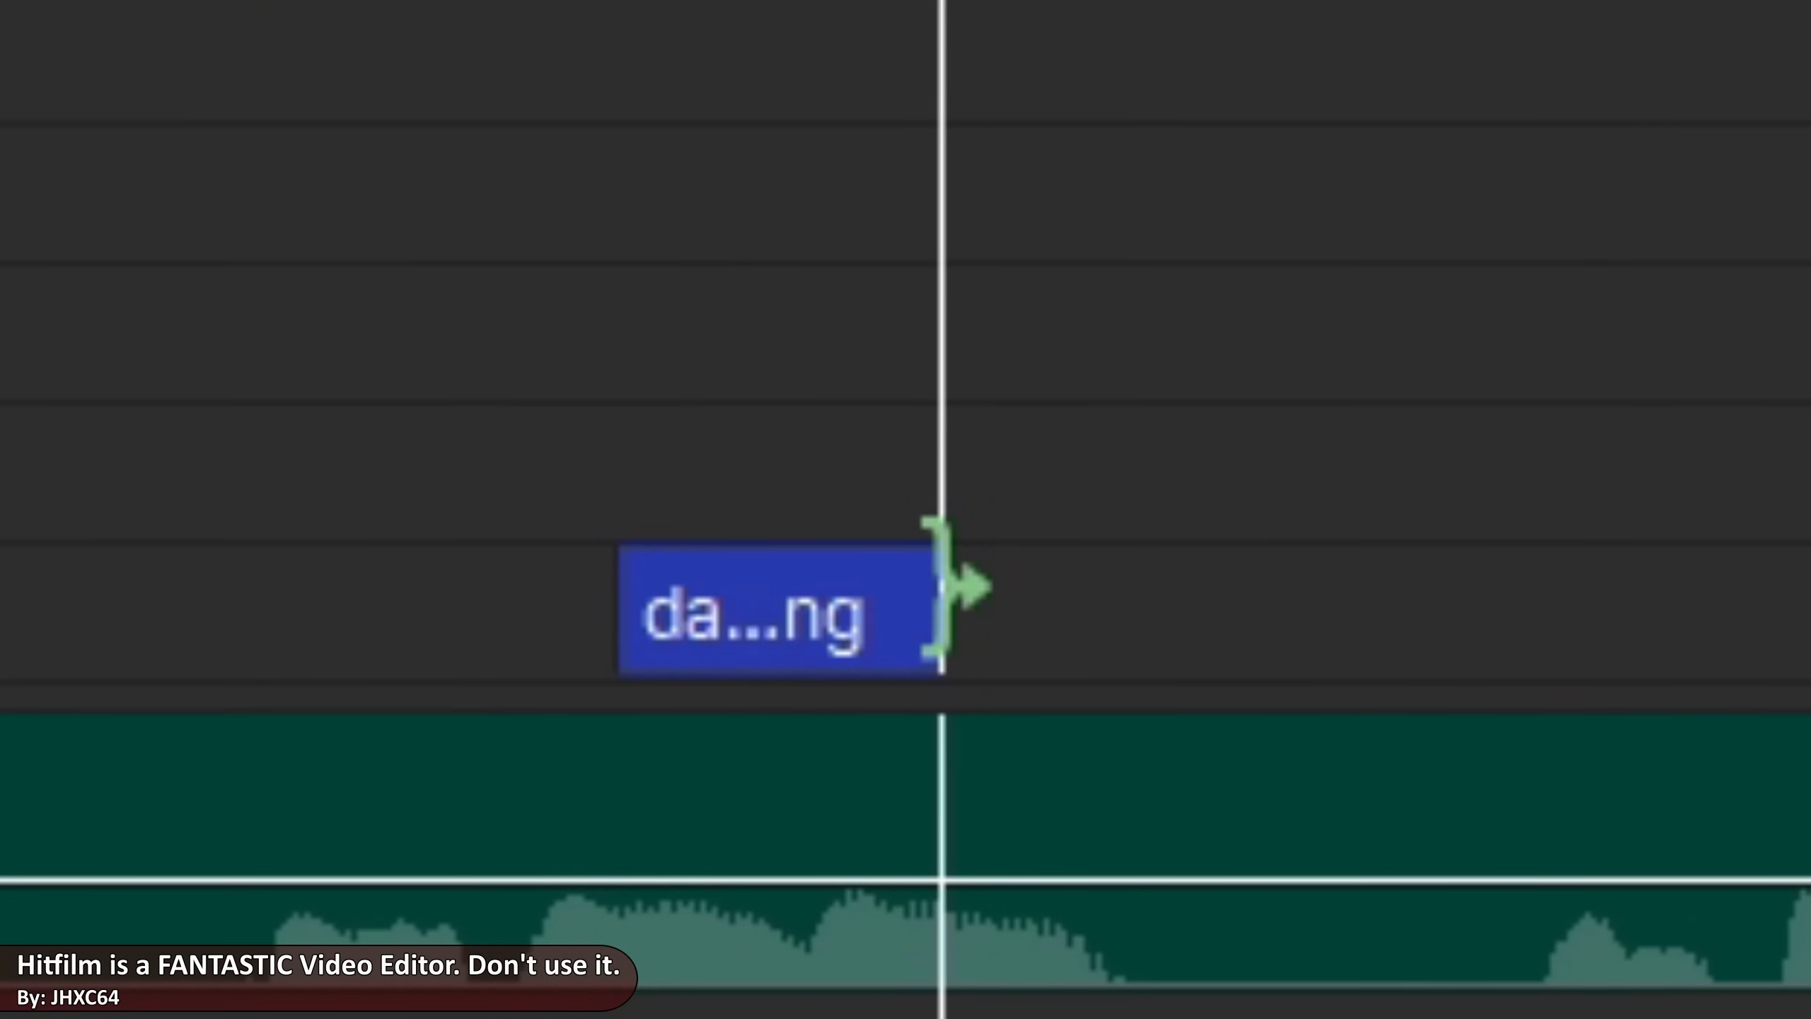
key(space)
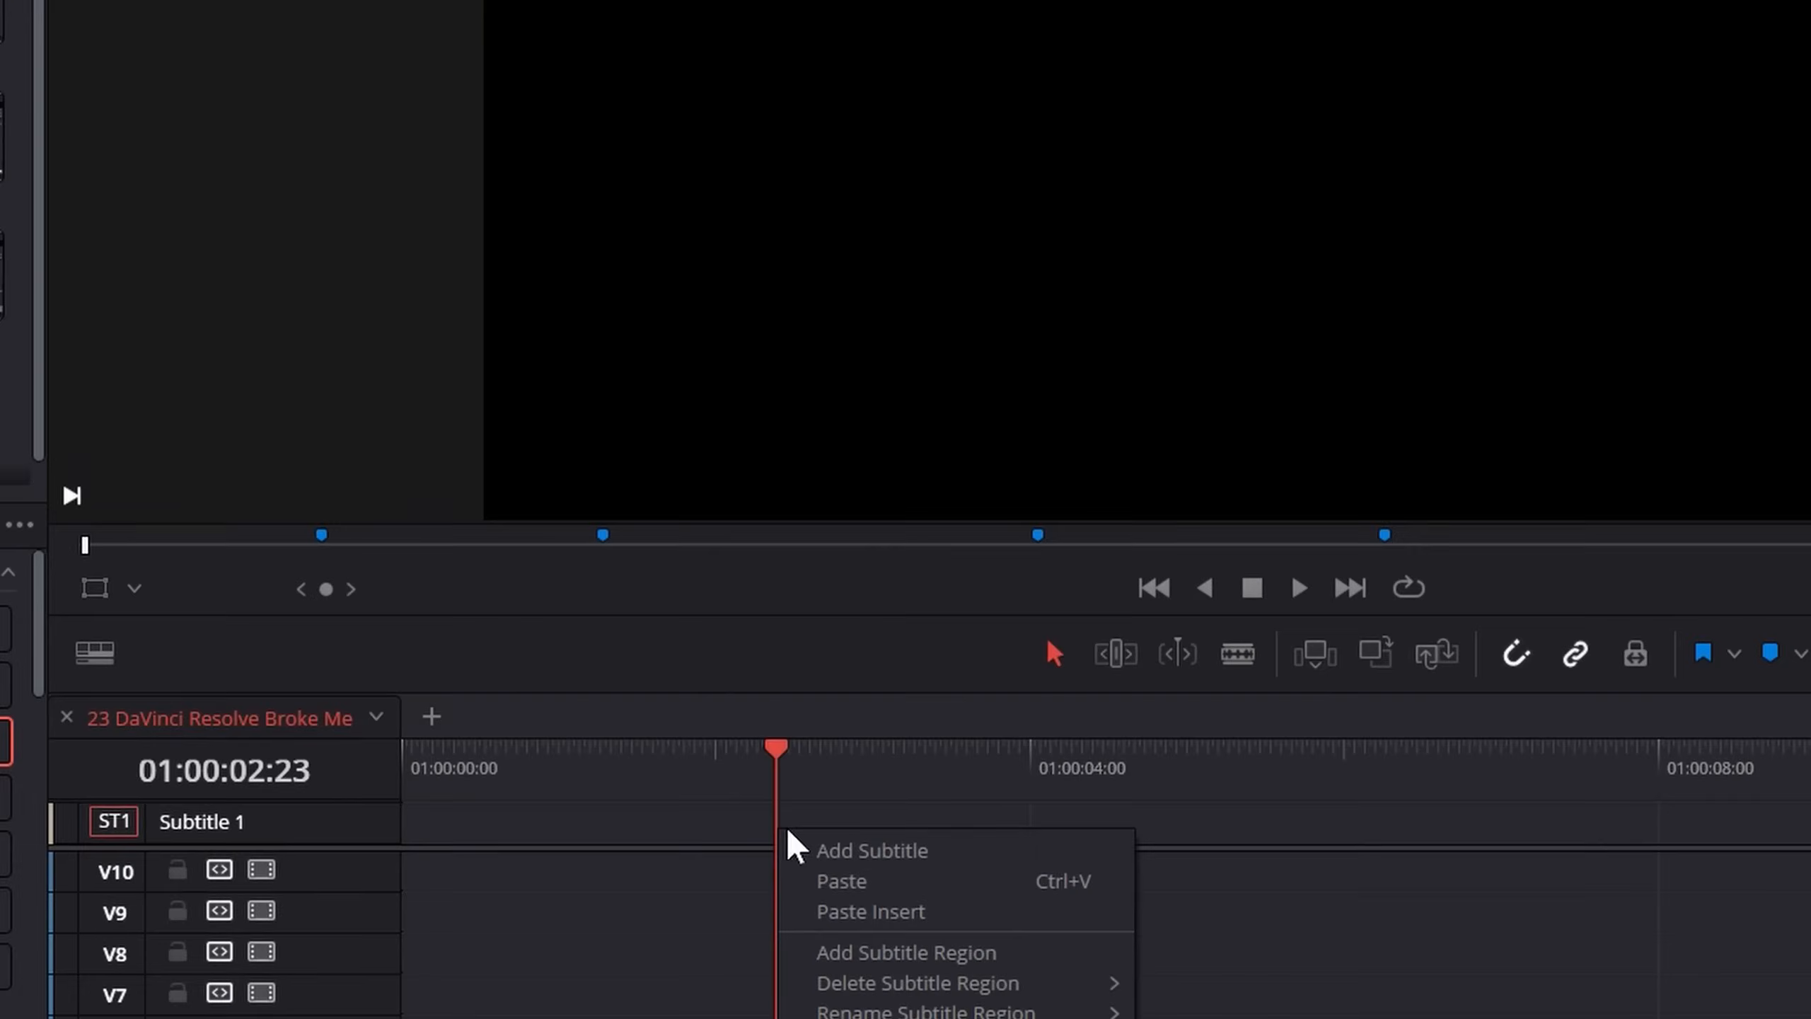
Add a subtitle at 01:00:02:23 on the Subtitle 1 track in Resolve and begin its text with "When it comes t"
click(844, 851)
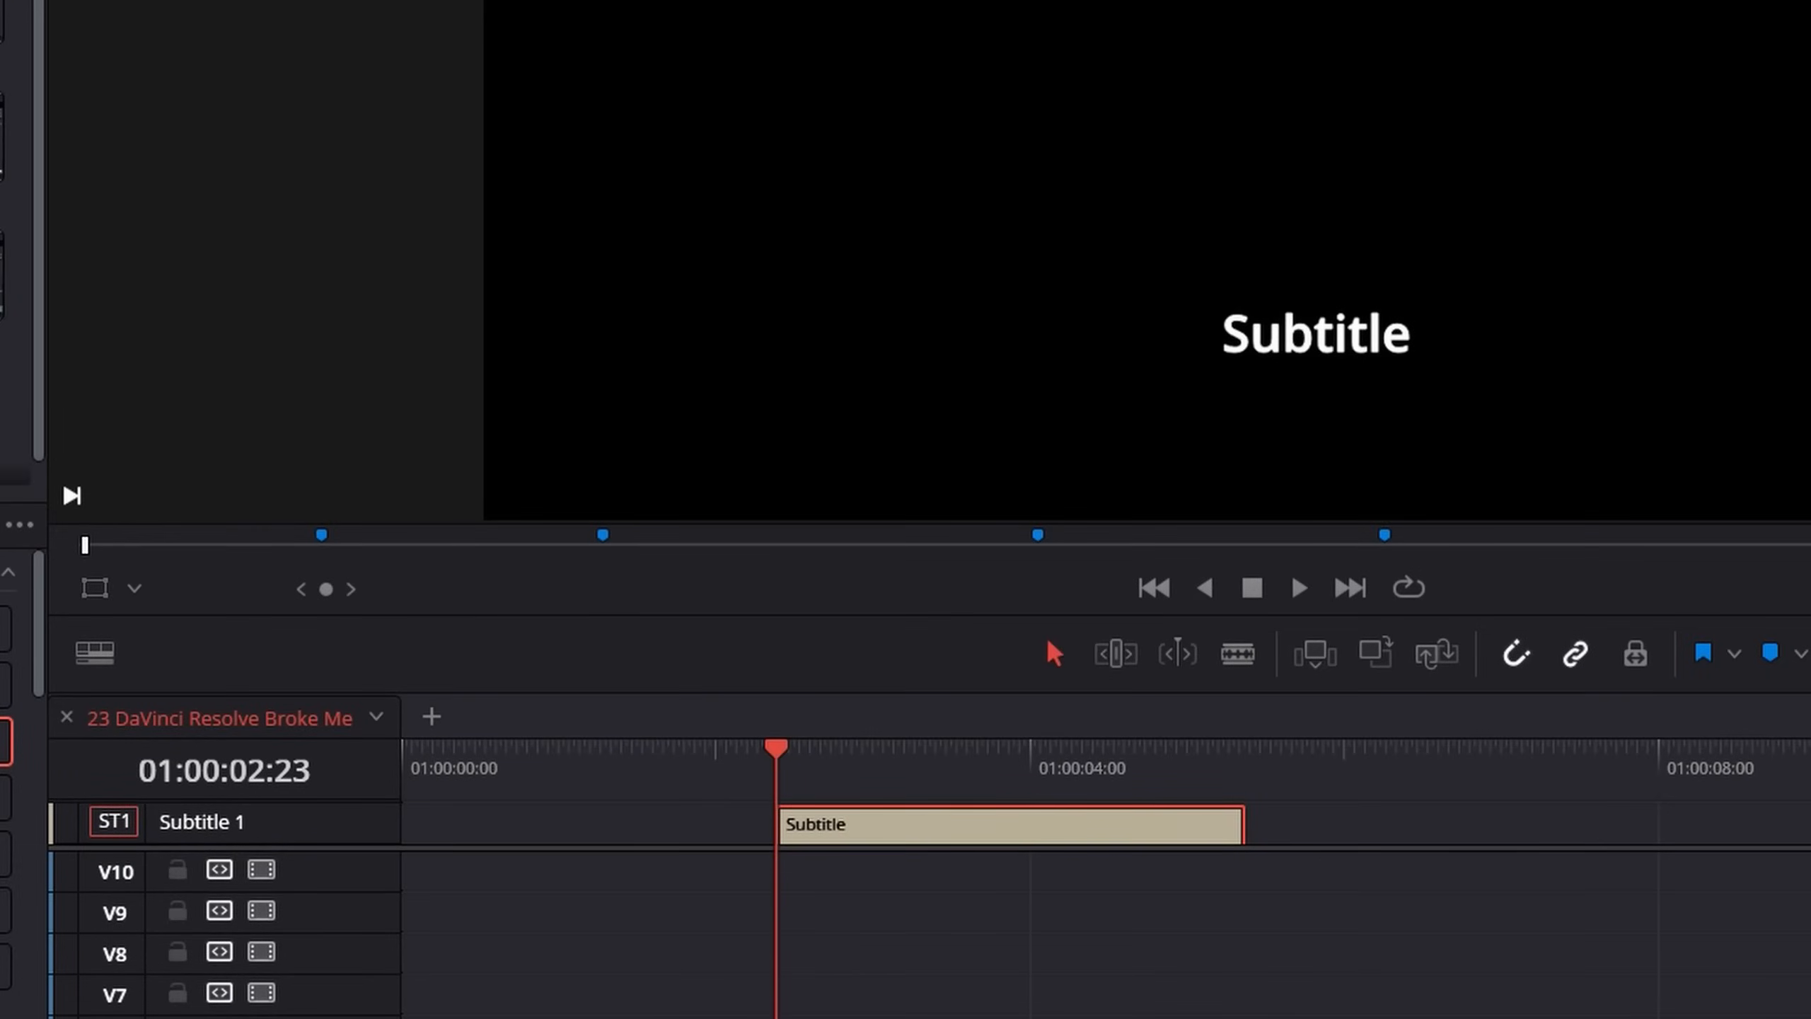
text(When it comes t)
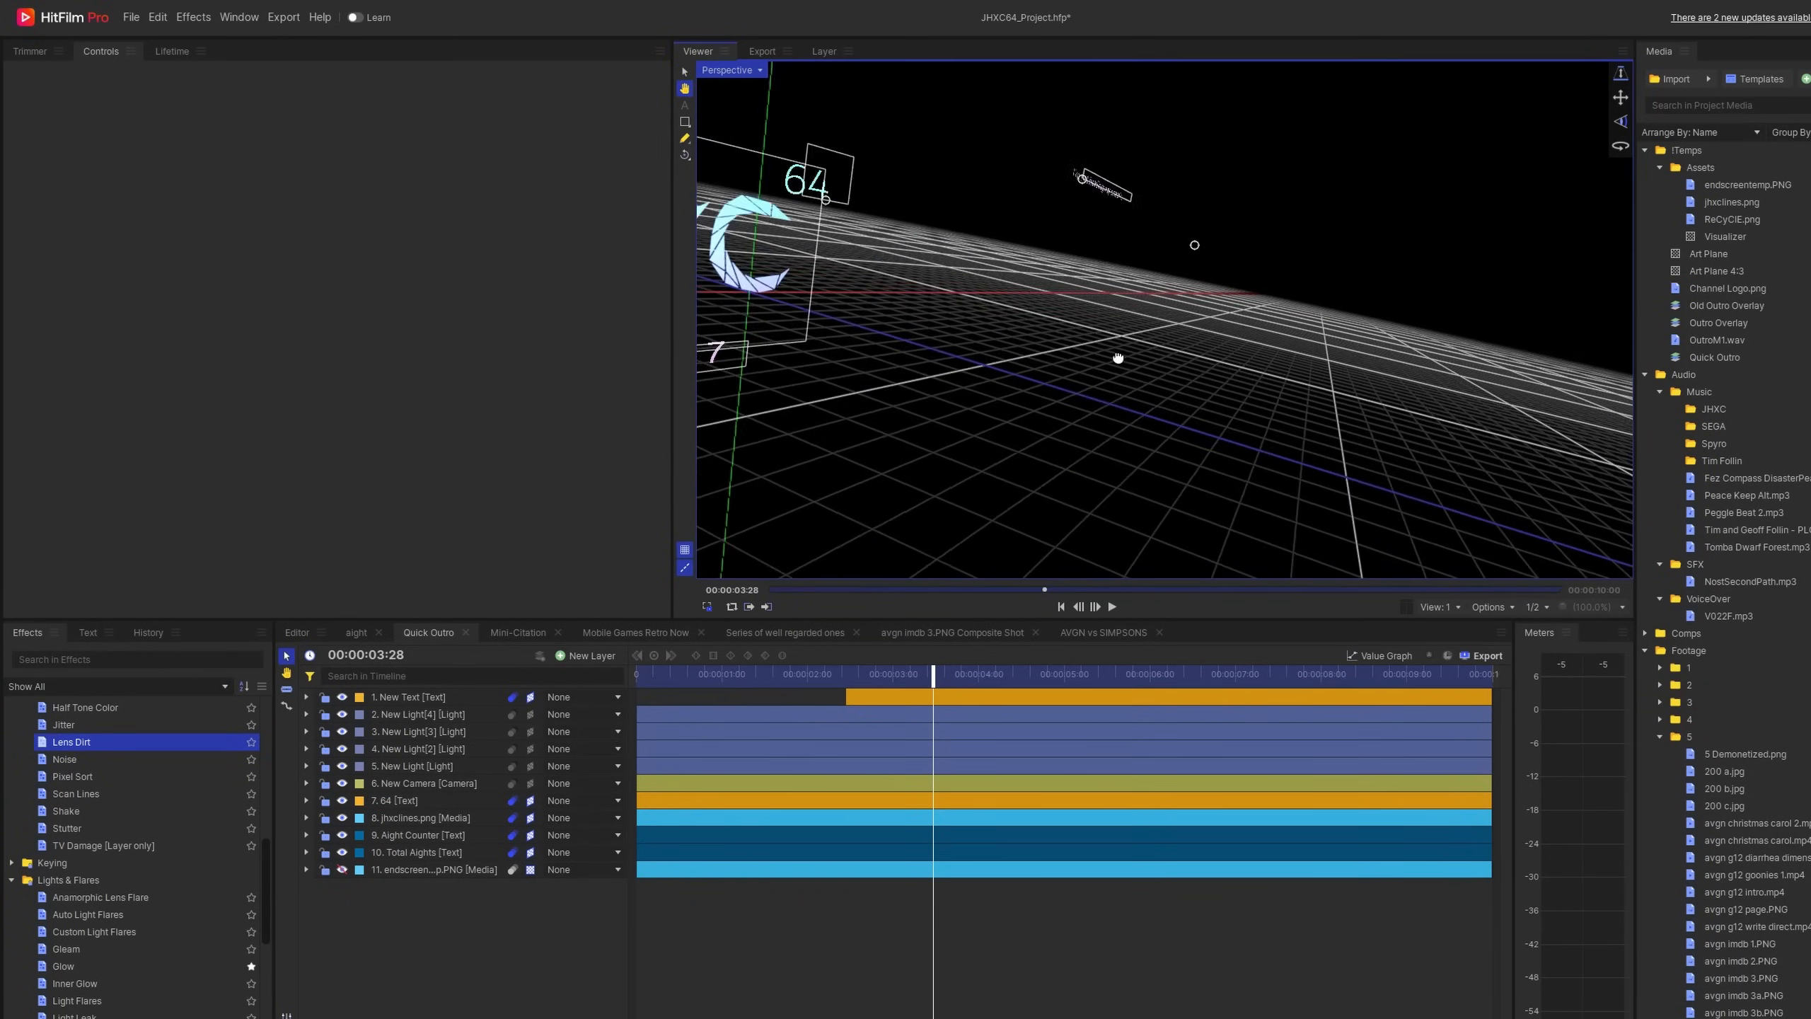
Examine the Quick Outro composite shot's 3D logo, lights and camera in HitFilm's Perspective view
drag(1296, 326, 945, 315)
scroll(949, 315, down, 3)
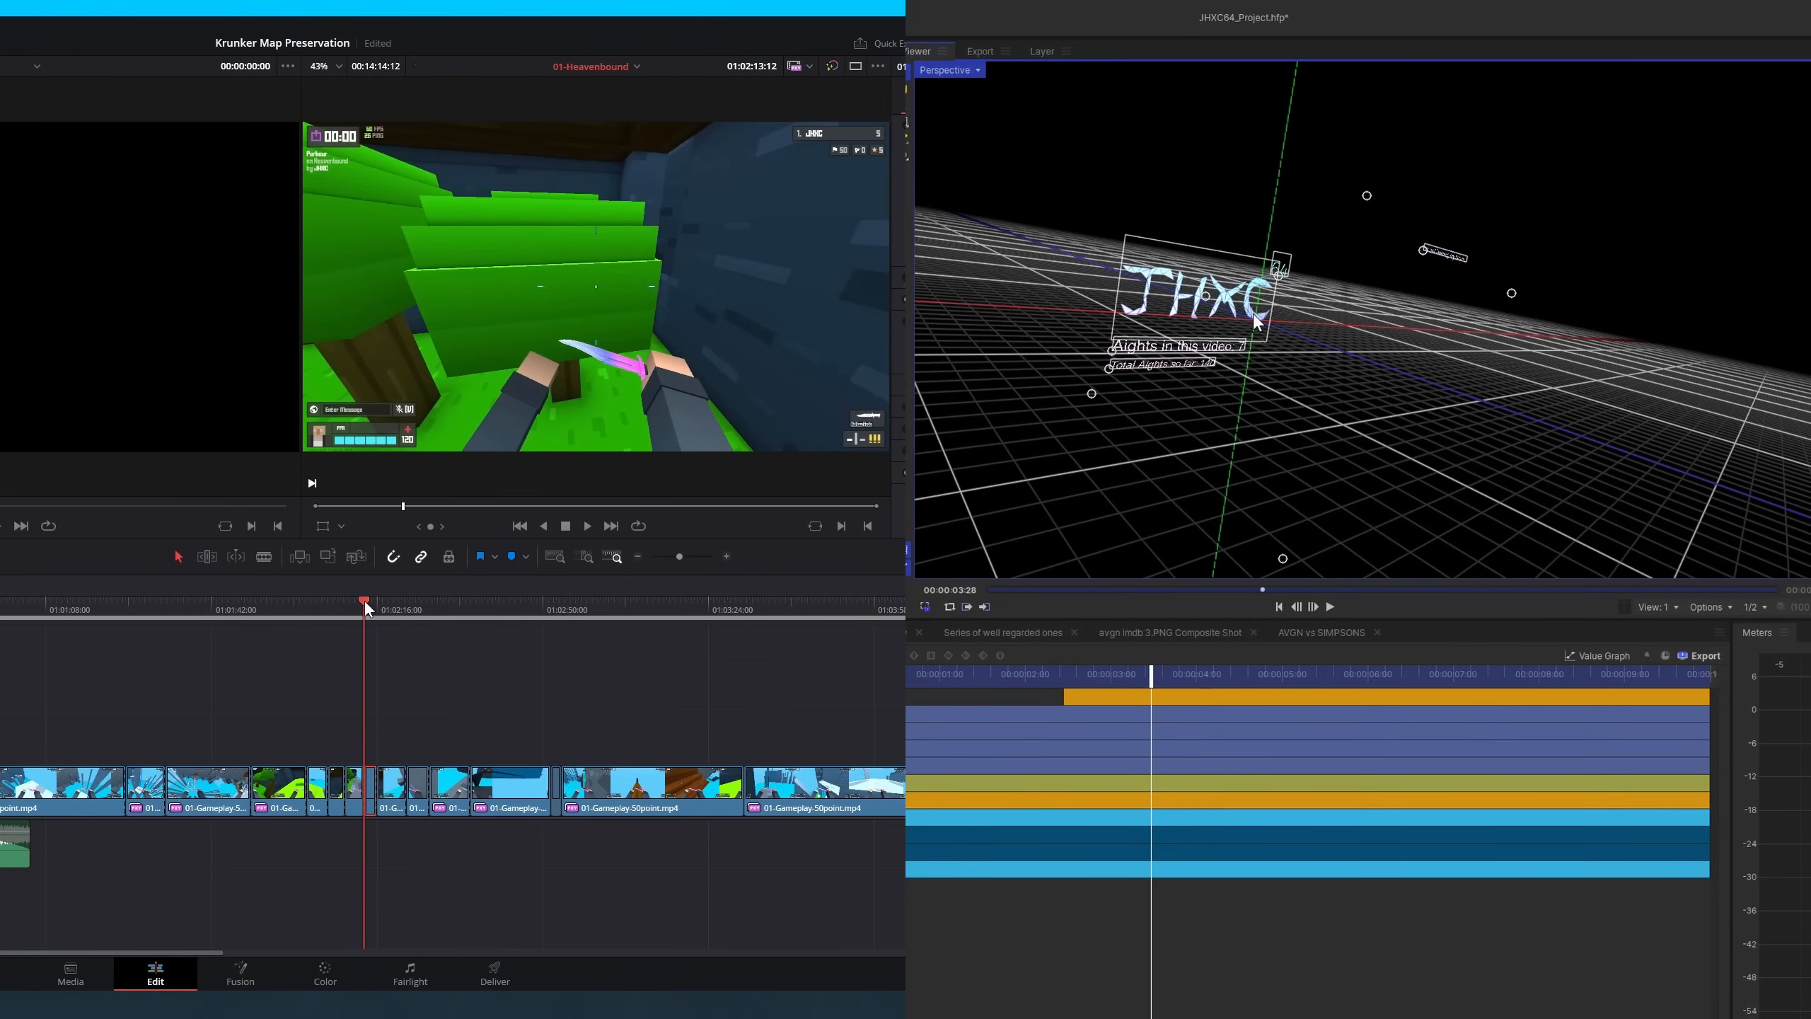
scroll(1104, 303, up, 6)
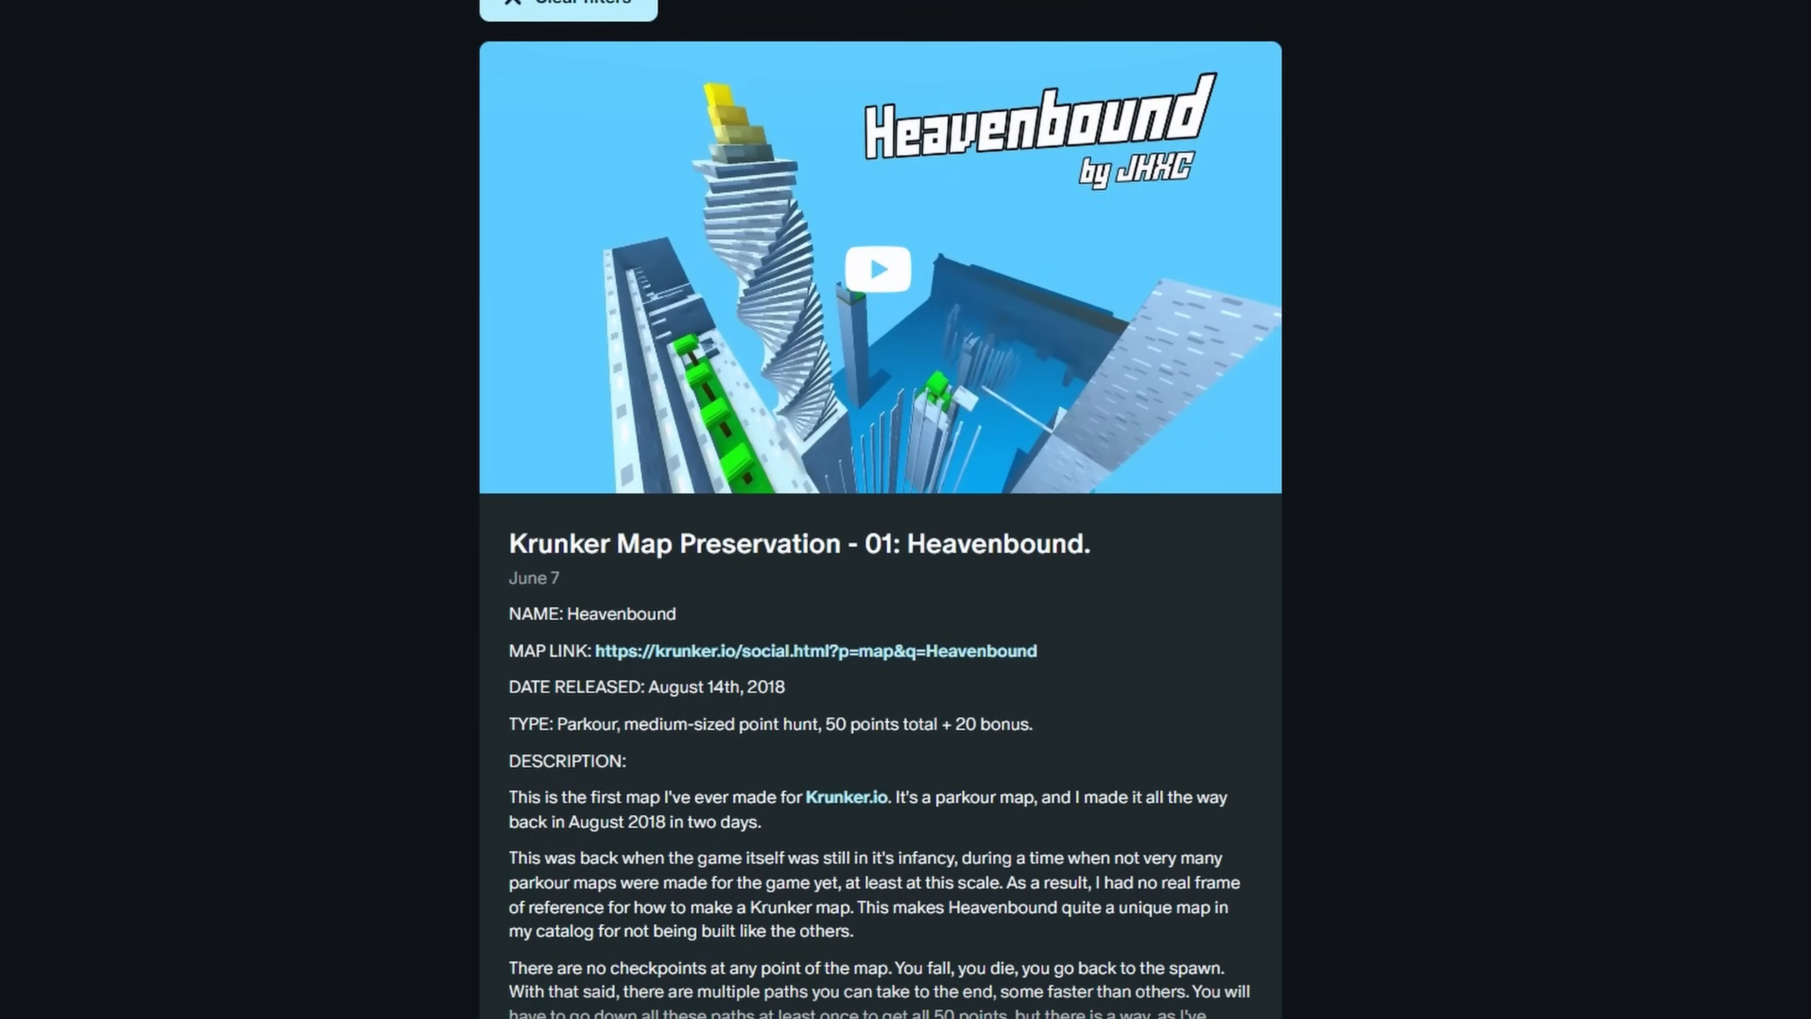
Browse the creator's Patreon posts, membership tiers and about section
scroll(880, 510, down, 20)
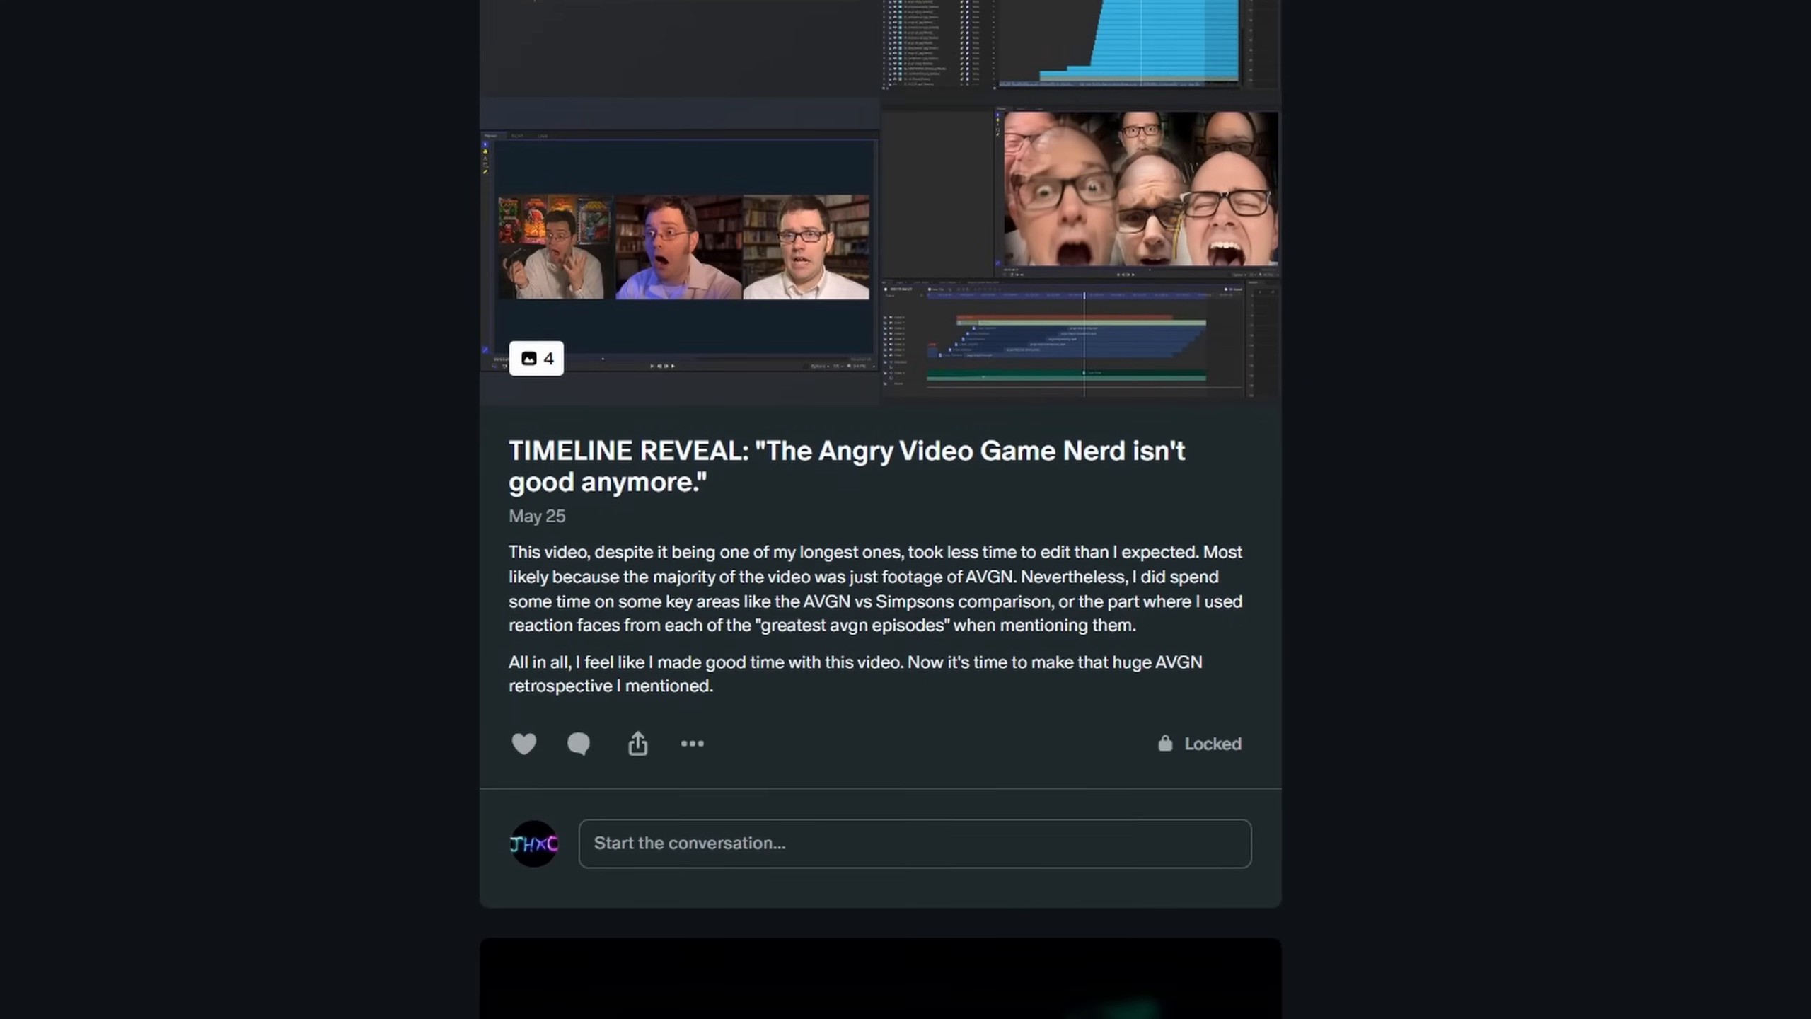
scroll(881, 510, down, 6)
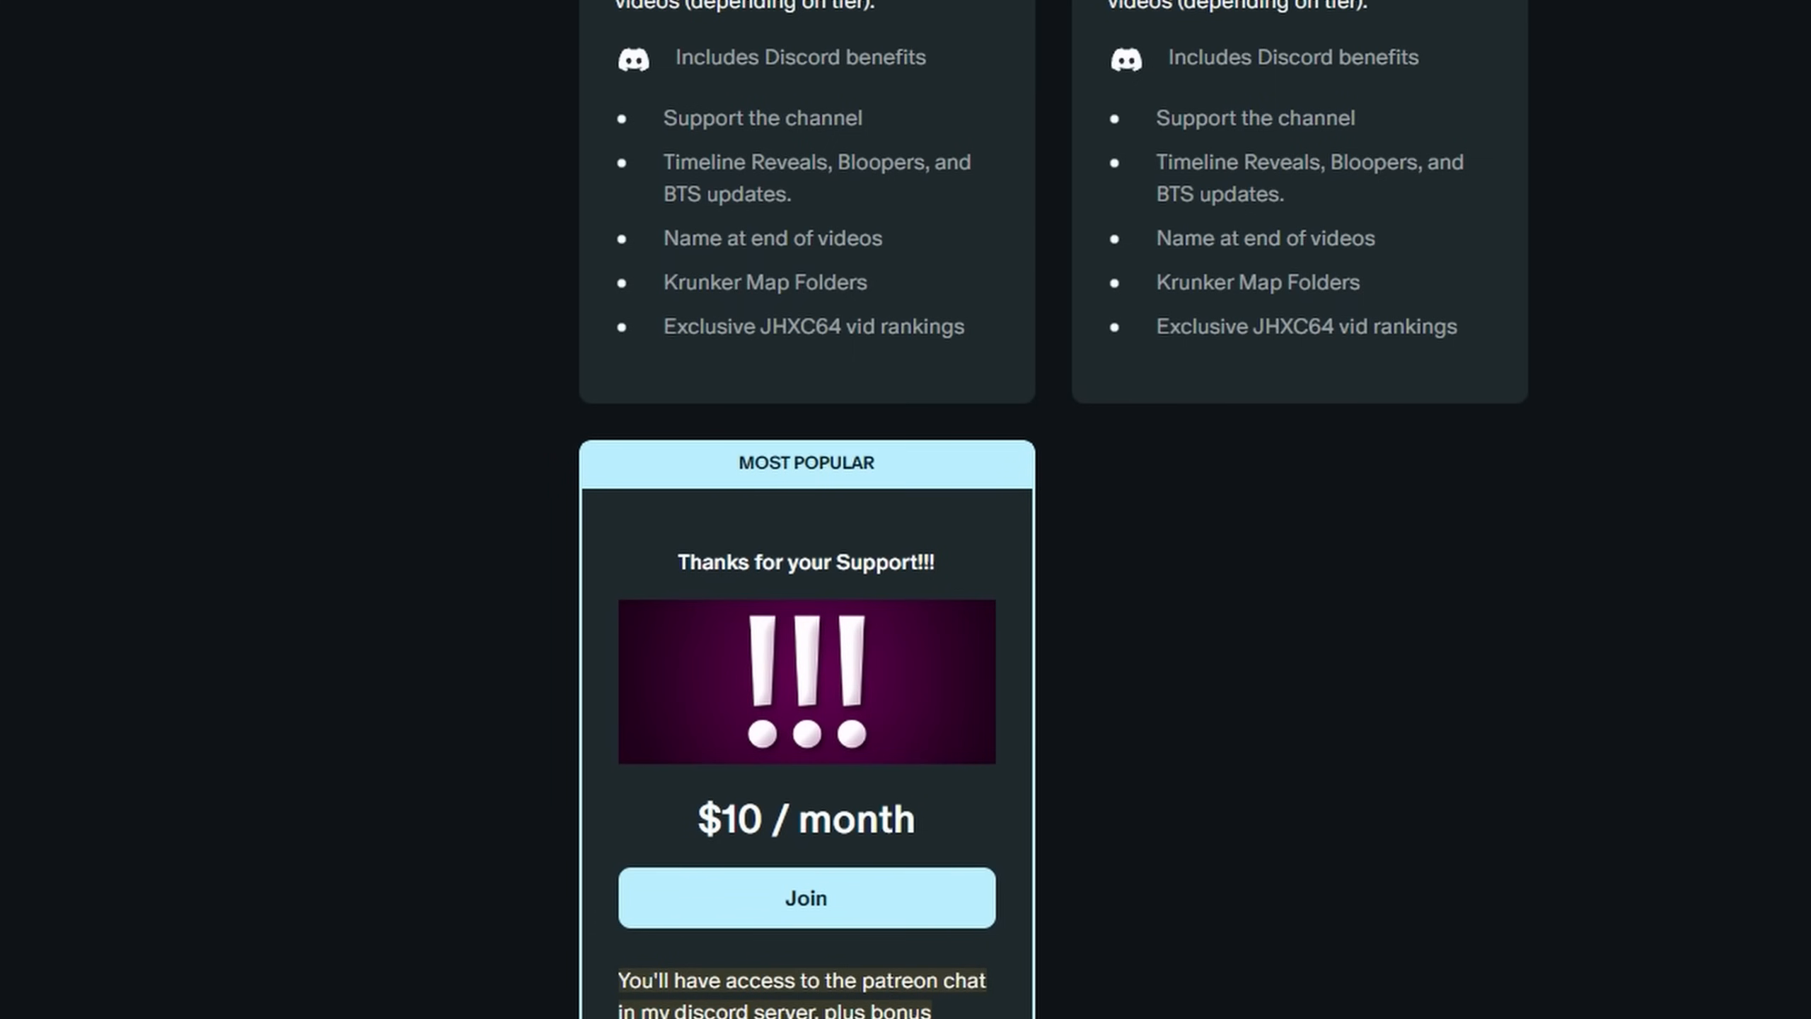
scroll(906, 509, up, 10)
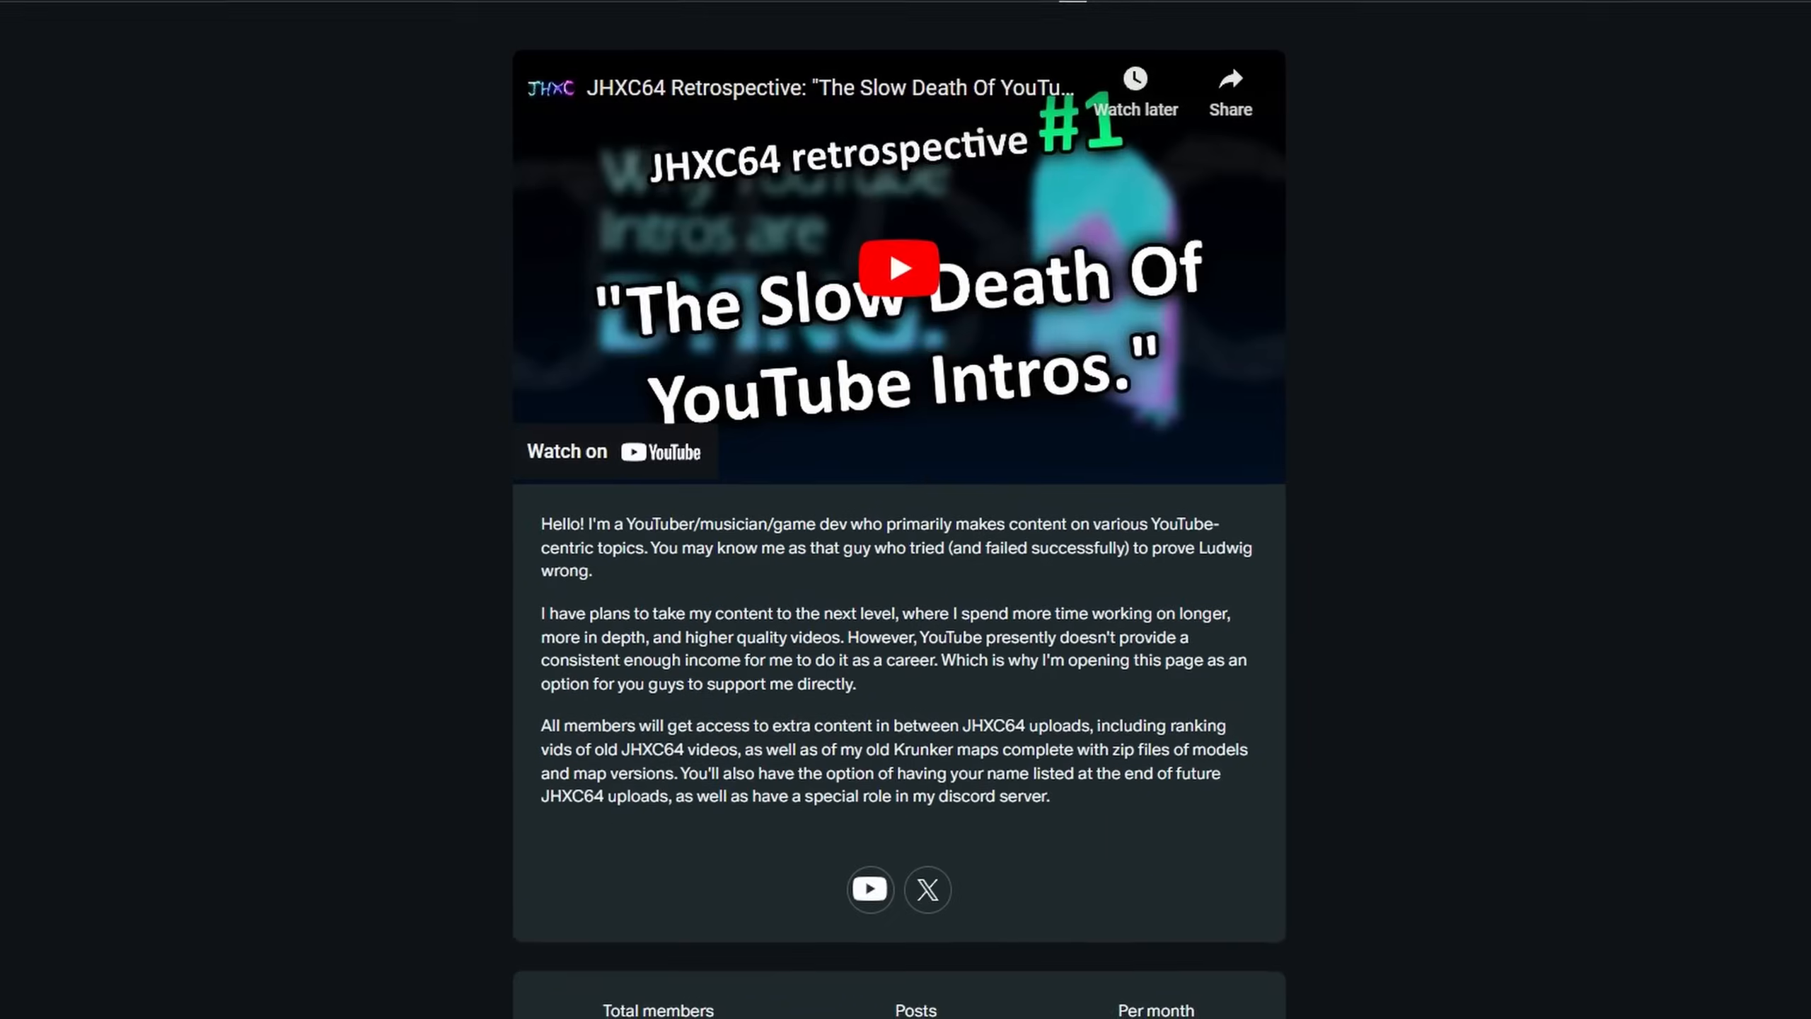